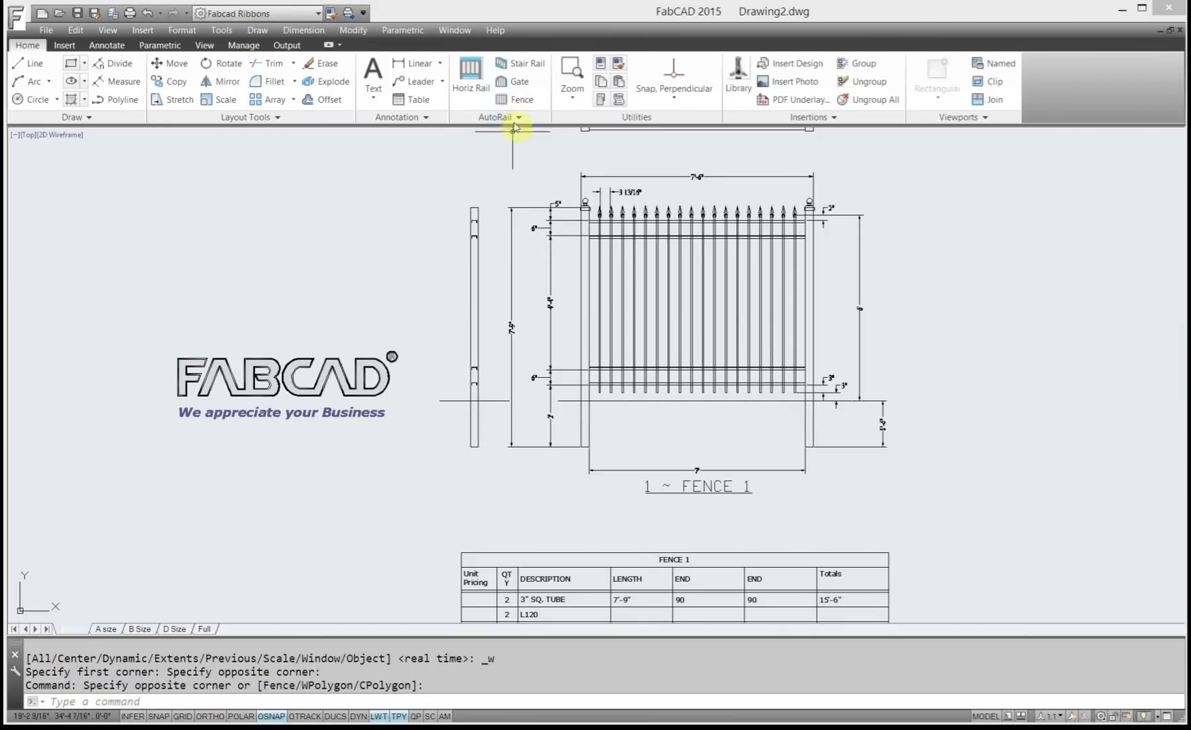
Expand the AutoRail panel and pin it so the extra rail tools stay open
click(519, 118)
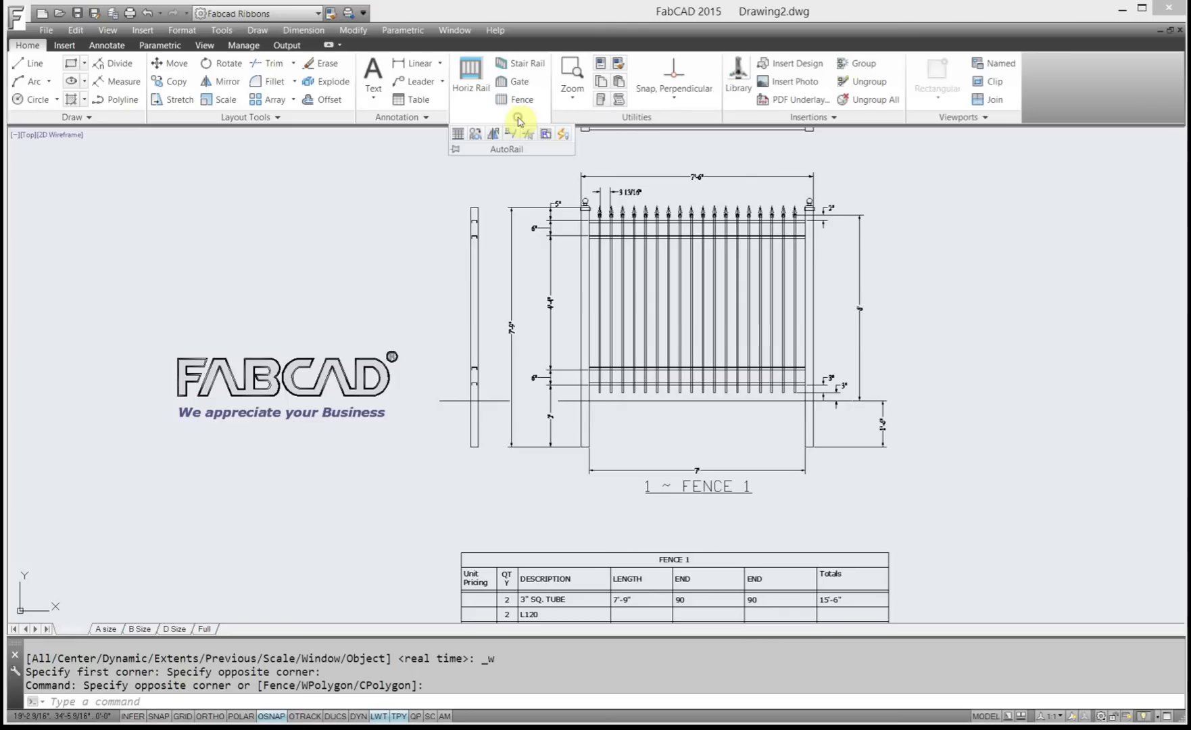
click(454, 150)
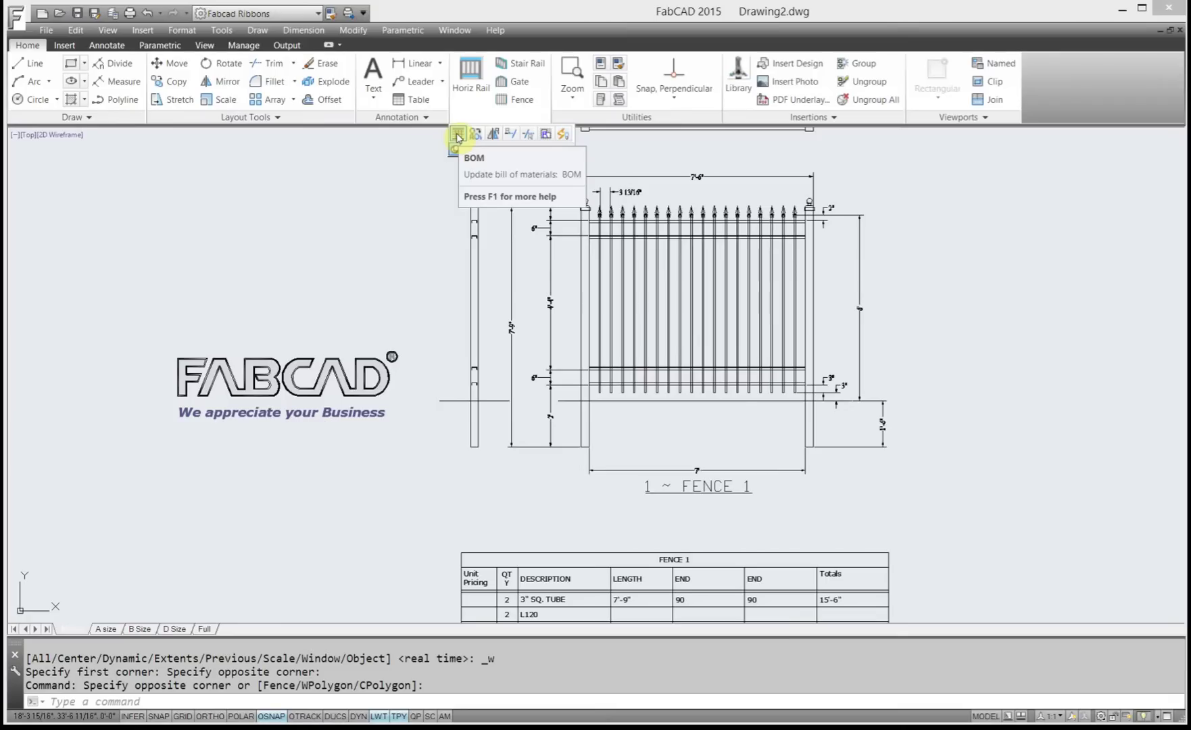
click(457, 138)
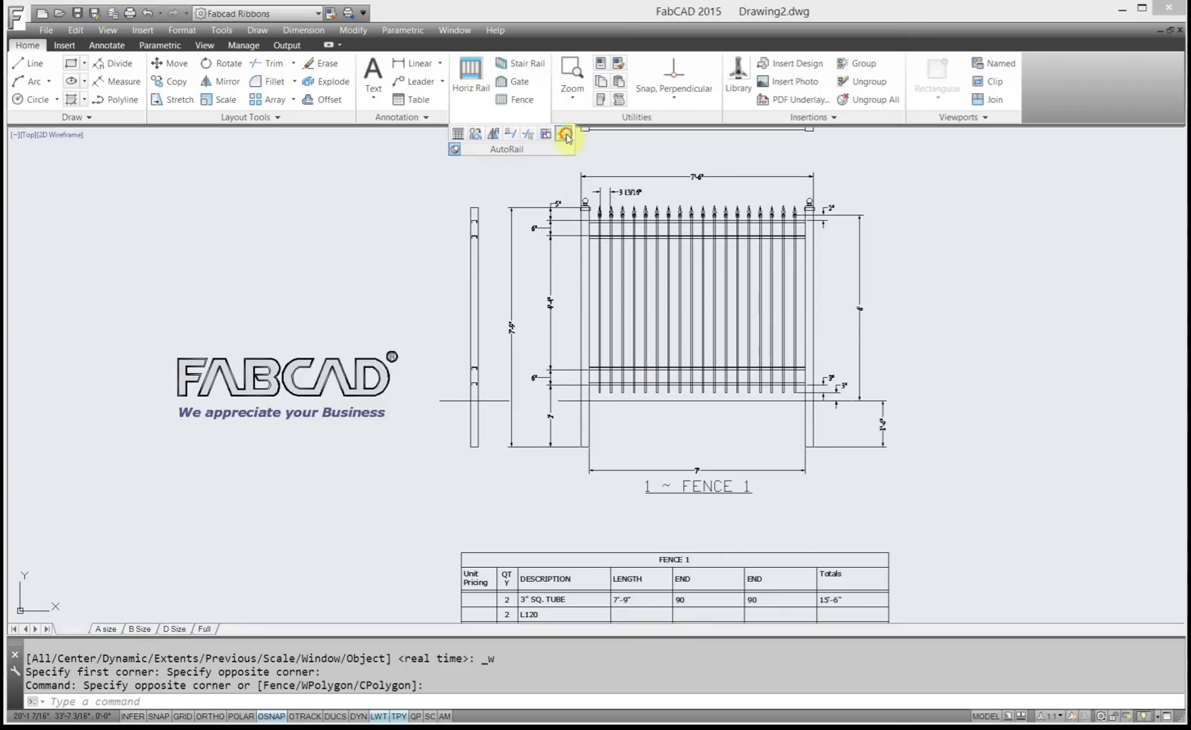
click(564, 135)
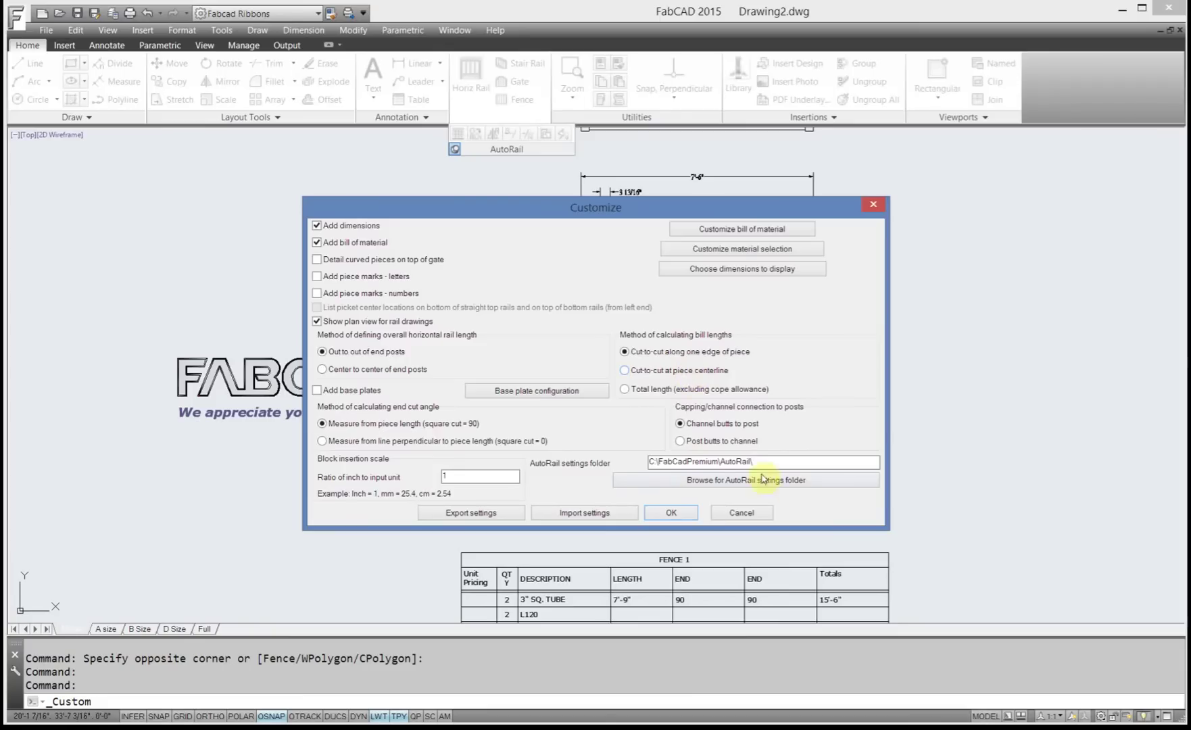
click(671, 514)
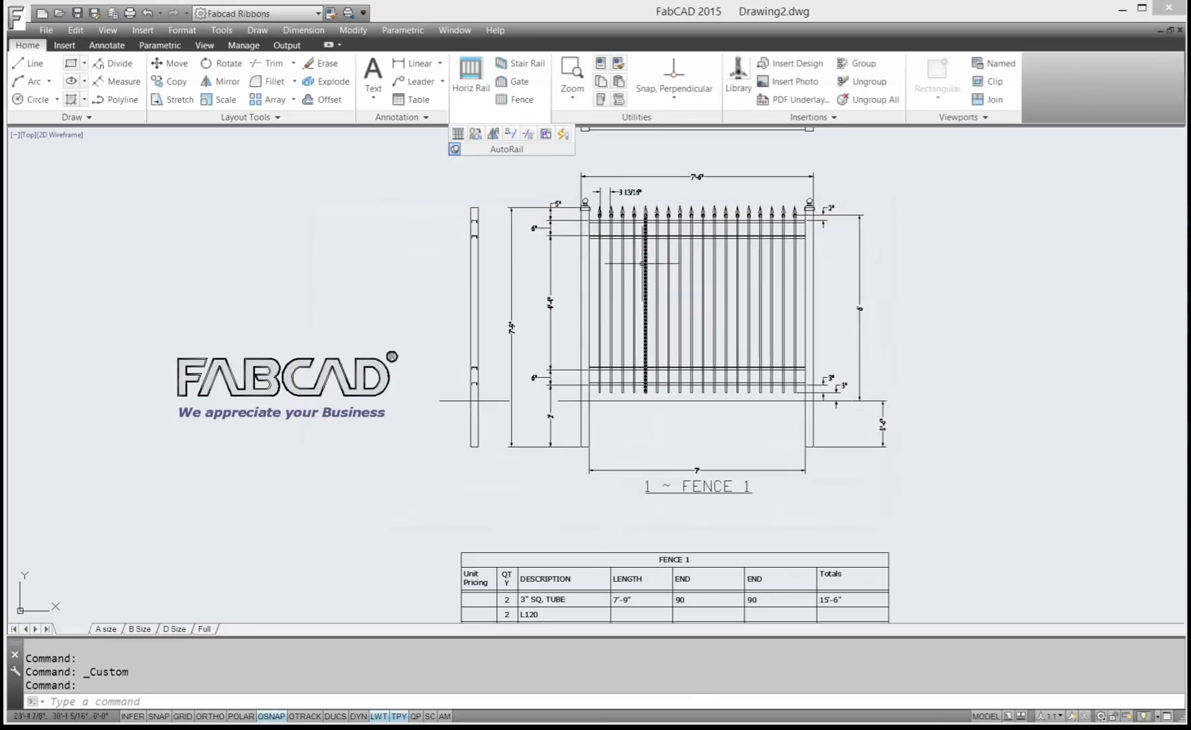
click(173, 102)
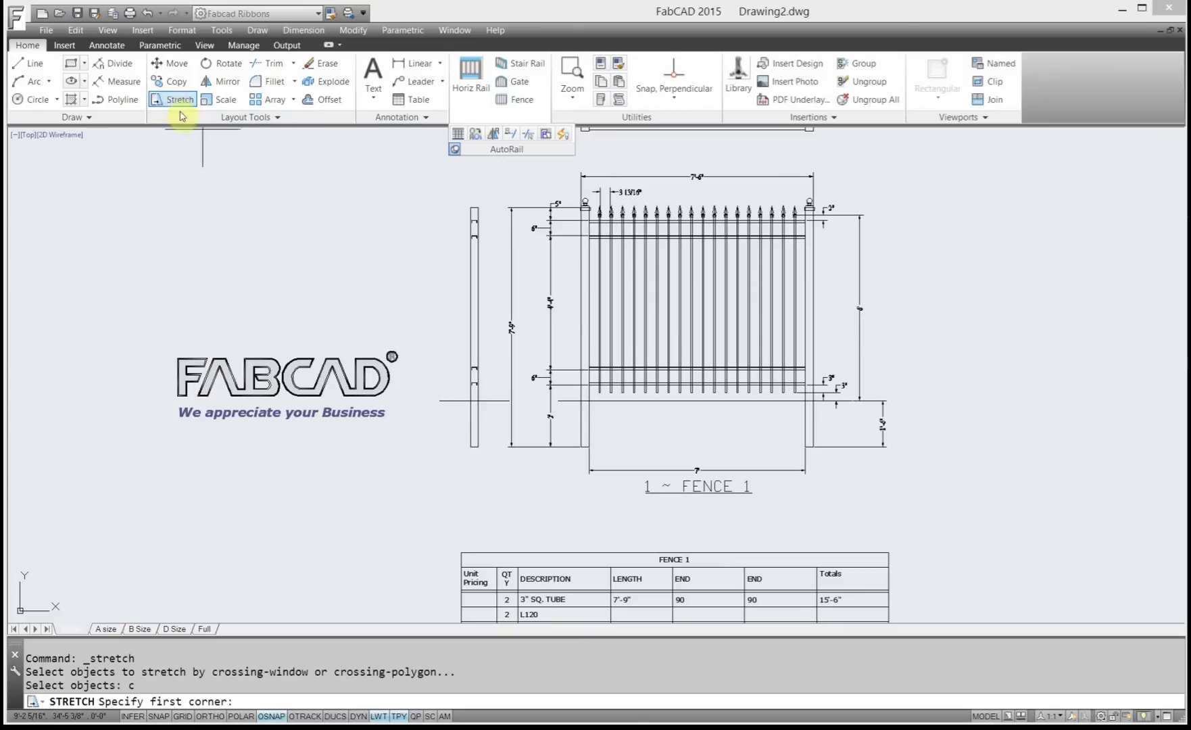
Stretch a middle picket's bottom end 12 inches straight down with Ortho on
click(709, 406)
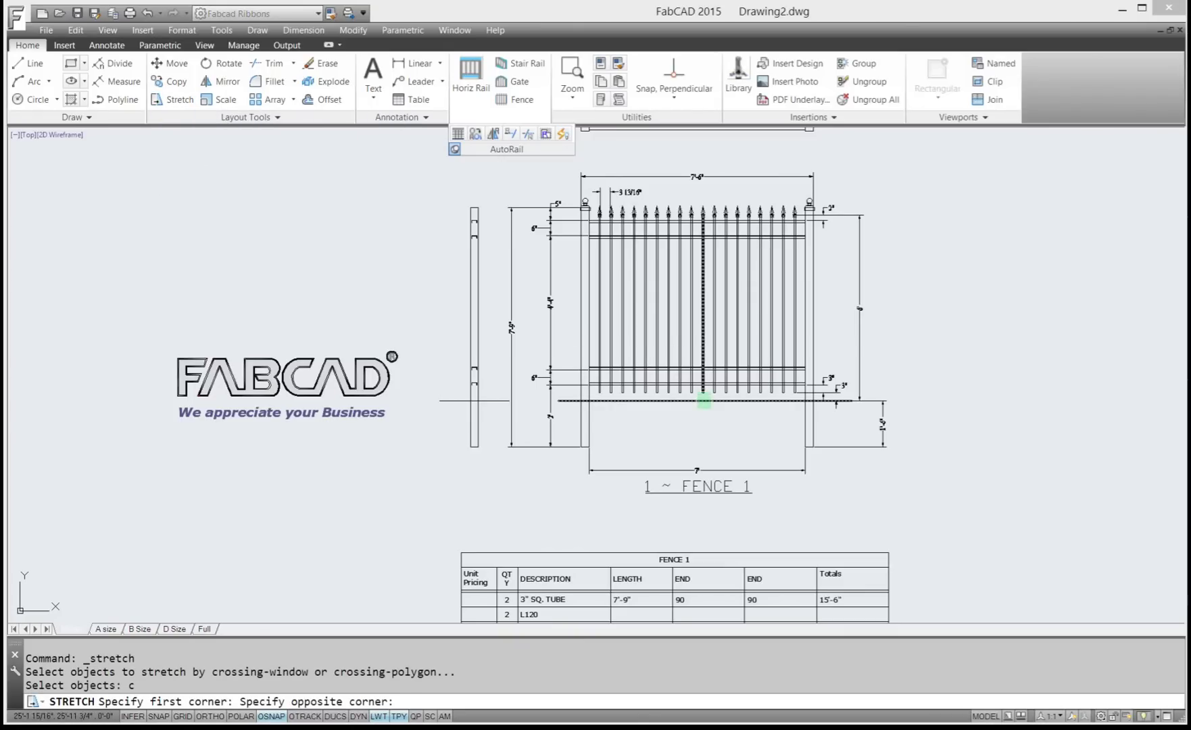
click(698, 395)
key(Return)
click(716, 425)
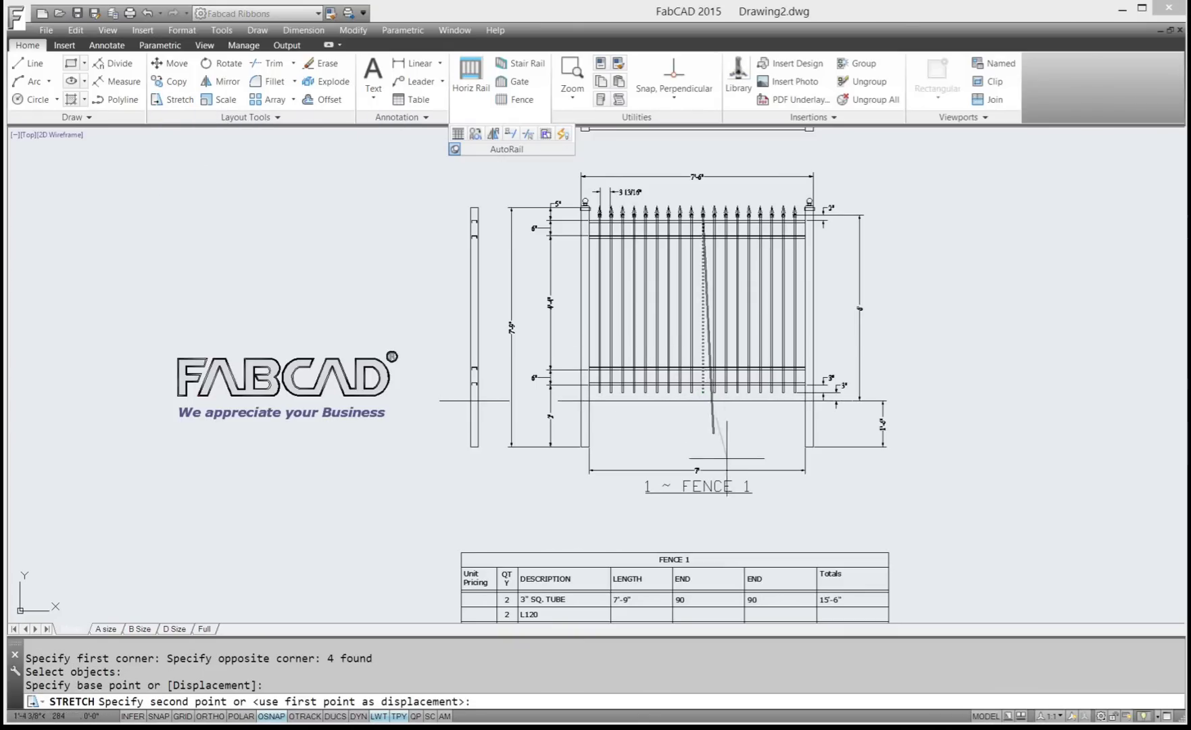
click(204, 716)
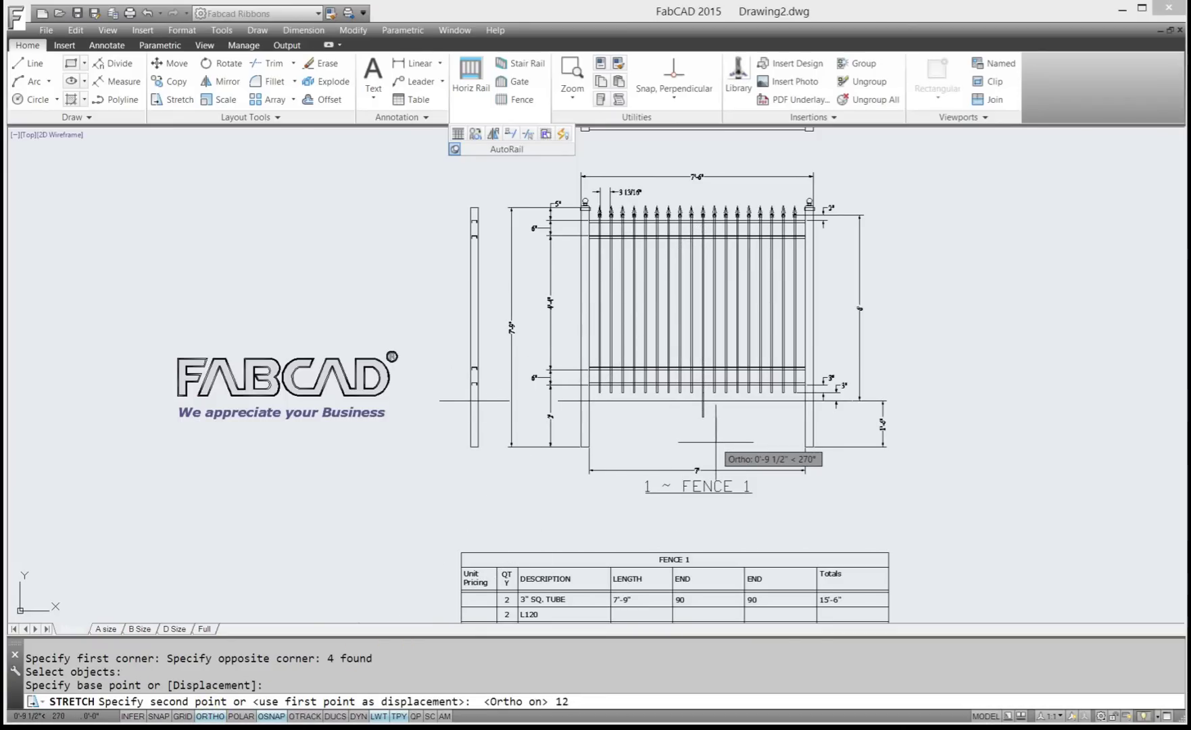
key(Return)
Refresh the fence's bill of materials so it adds a 6'-9" 5/8" SQ. TUBE
scroll(703, 438, up, 4)
scroll(689, 439, down, 6)
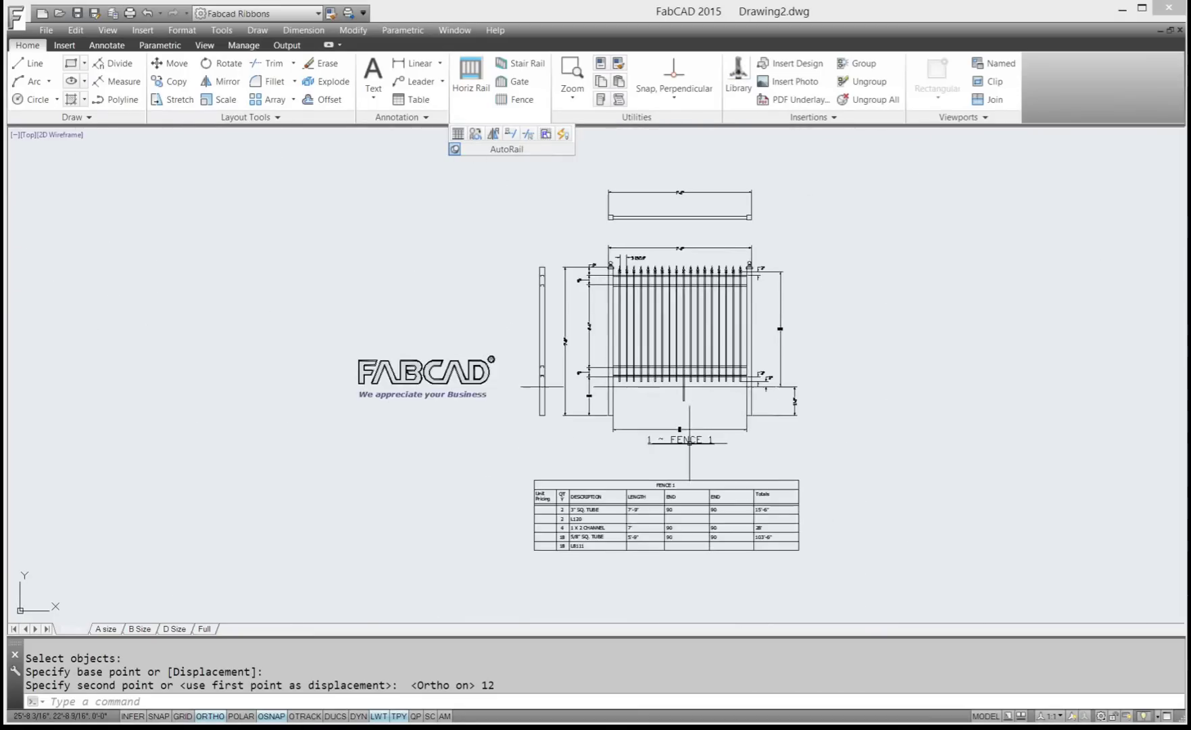
scroll(689, 439, up, 3)
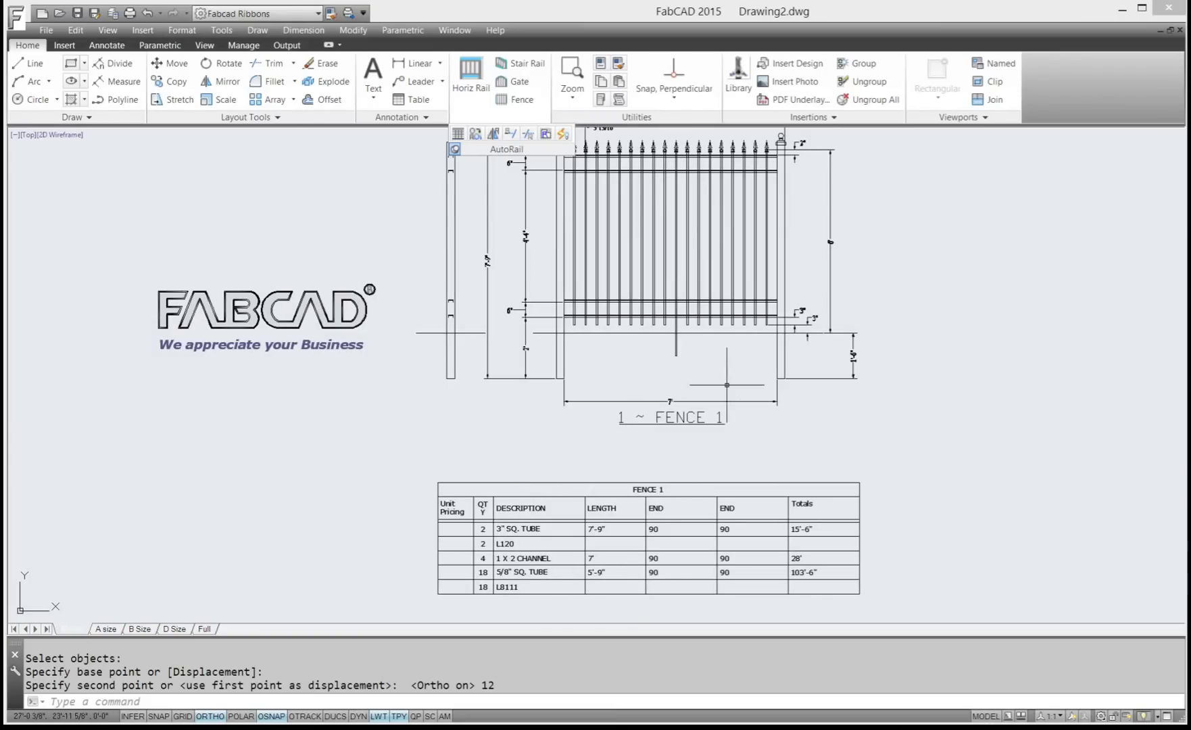
click(458, 133)
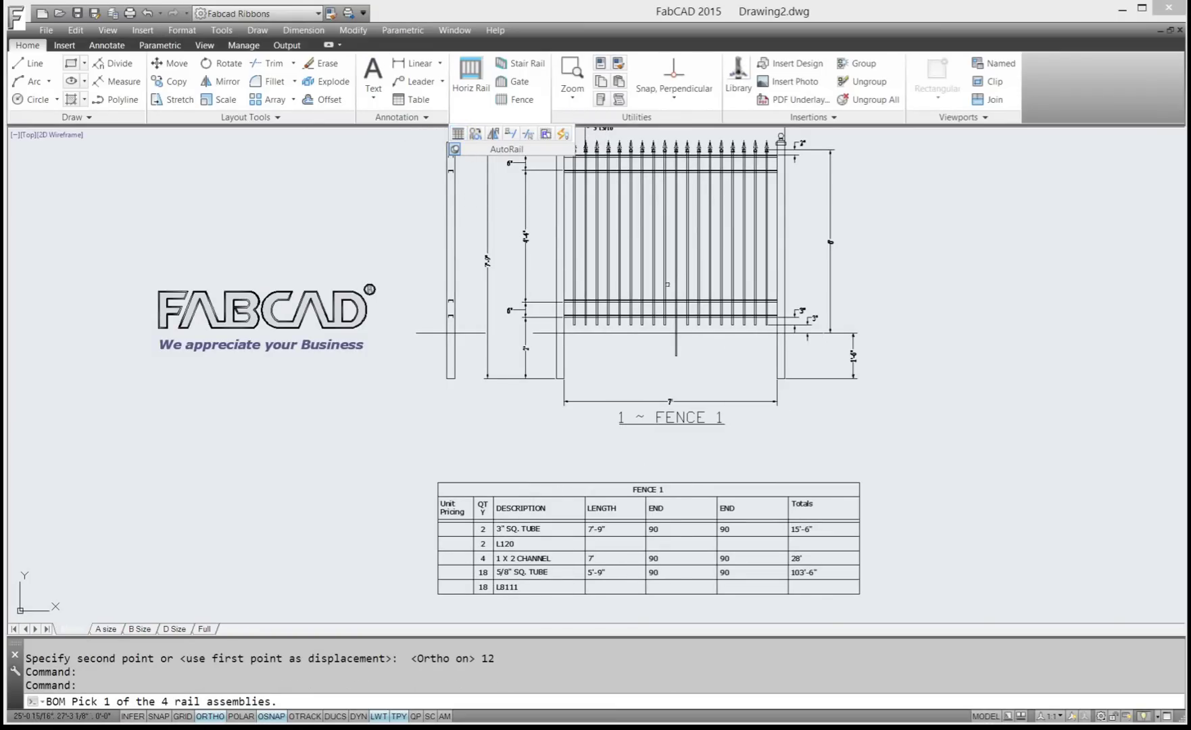
click(667, 284)
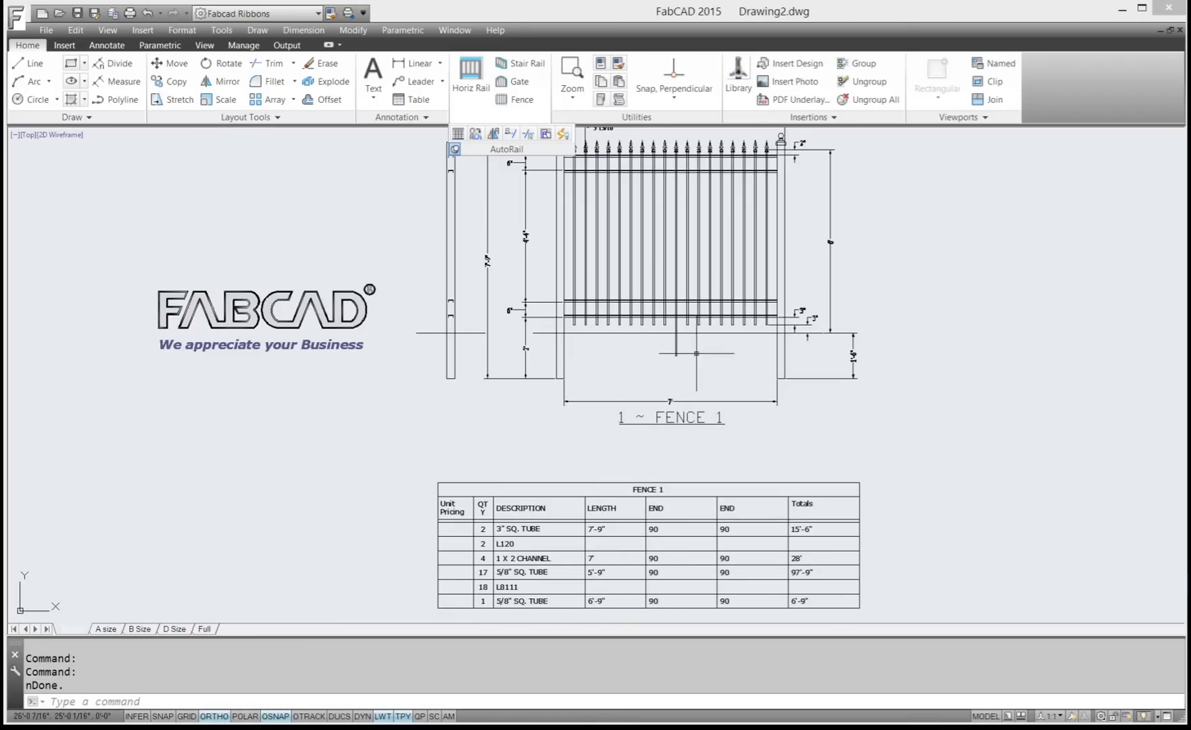
Grip-stretch a second picket's bottom end 14 inches downward
scroll(669, 339, down, 2)
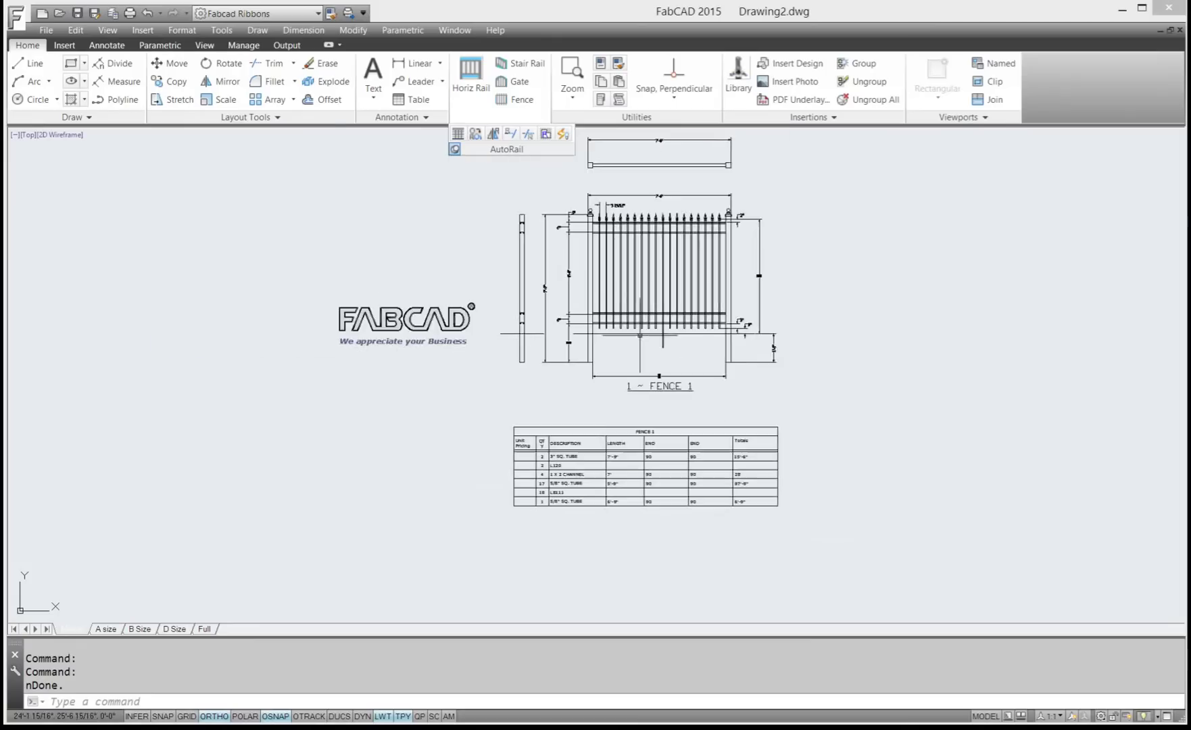
scroll(637, 341, up, 4)
scroll(638, 341, up, 2)
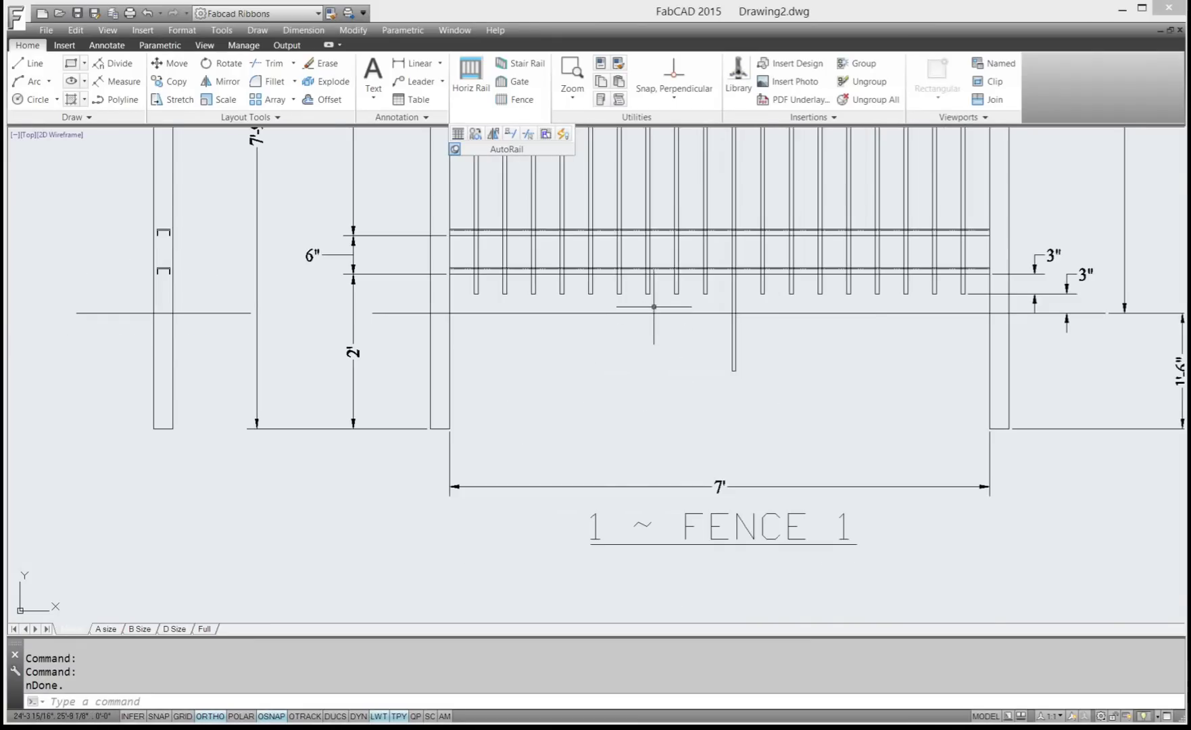
scroll(653, 305, up, 3)
click(656, 294)
click(627, 276)
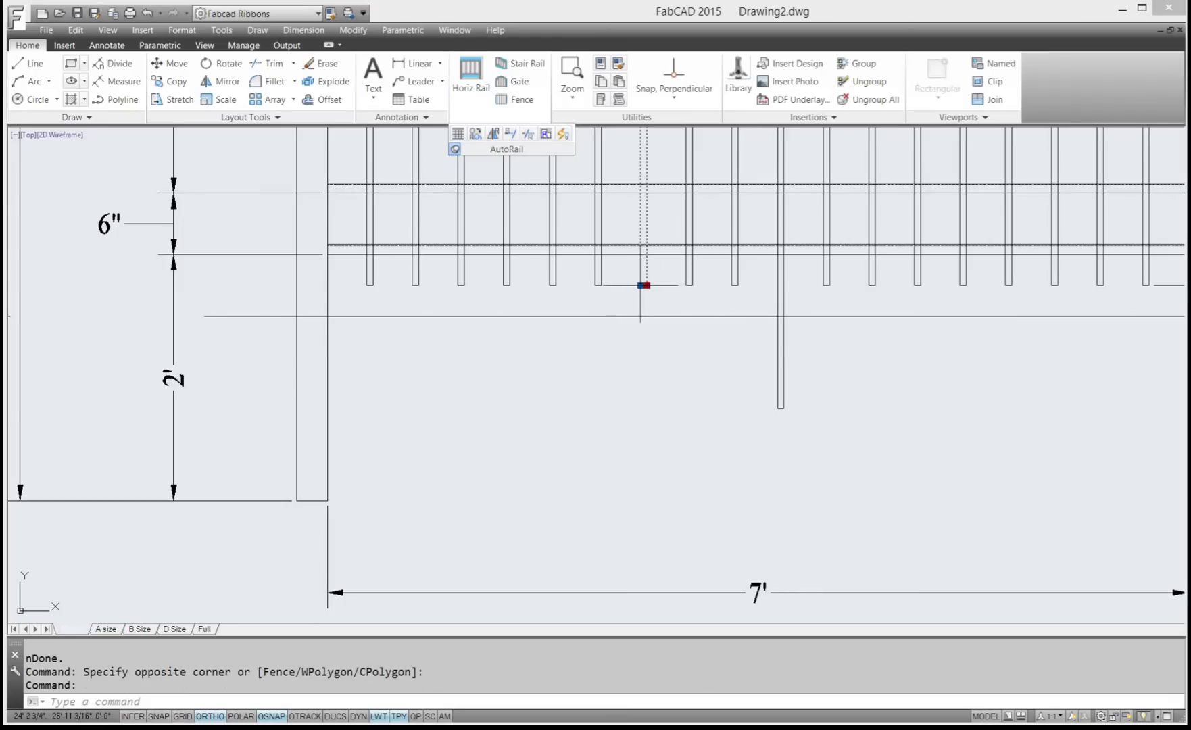
click(642, 285)
click(643, 284)
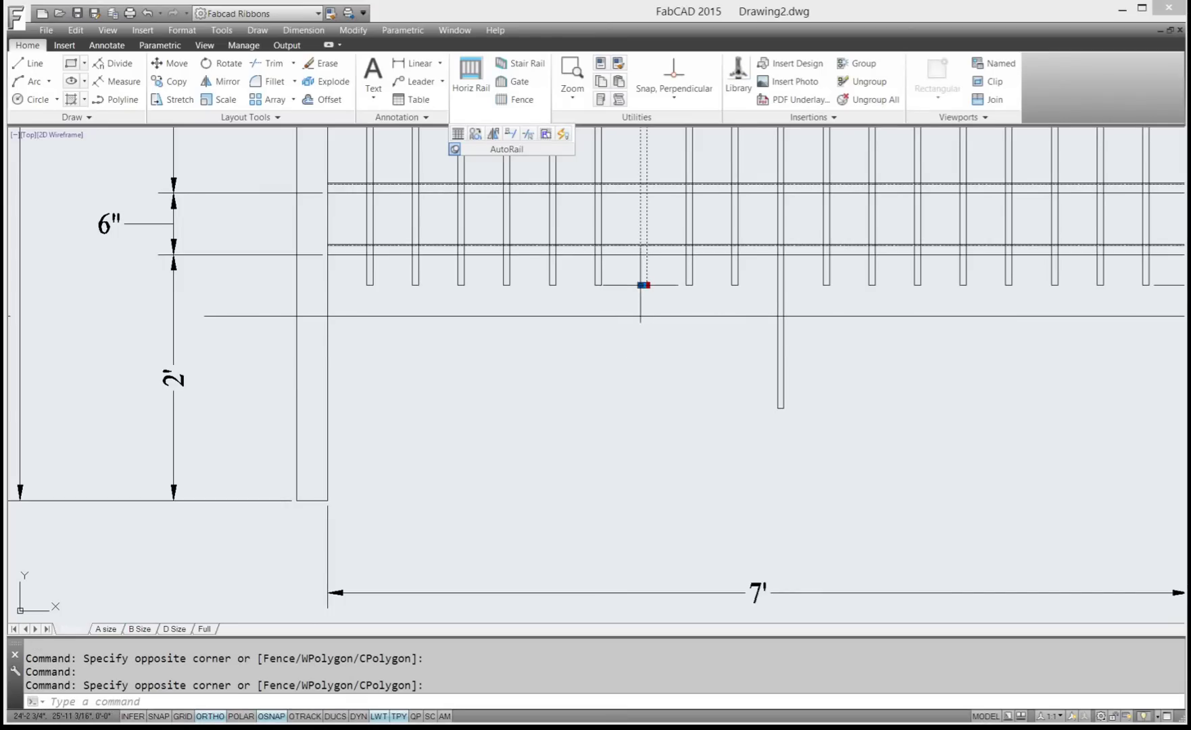
click(643, 284)
click(642, 284)
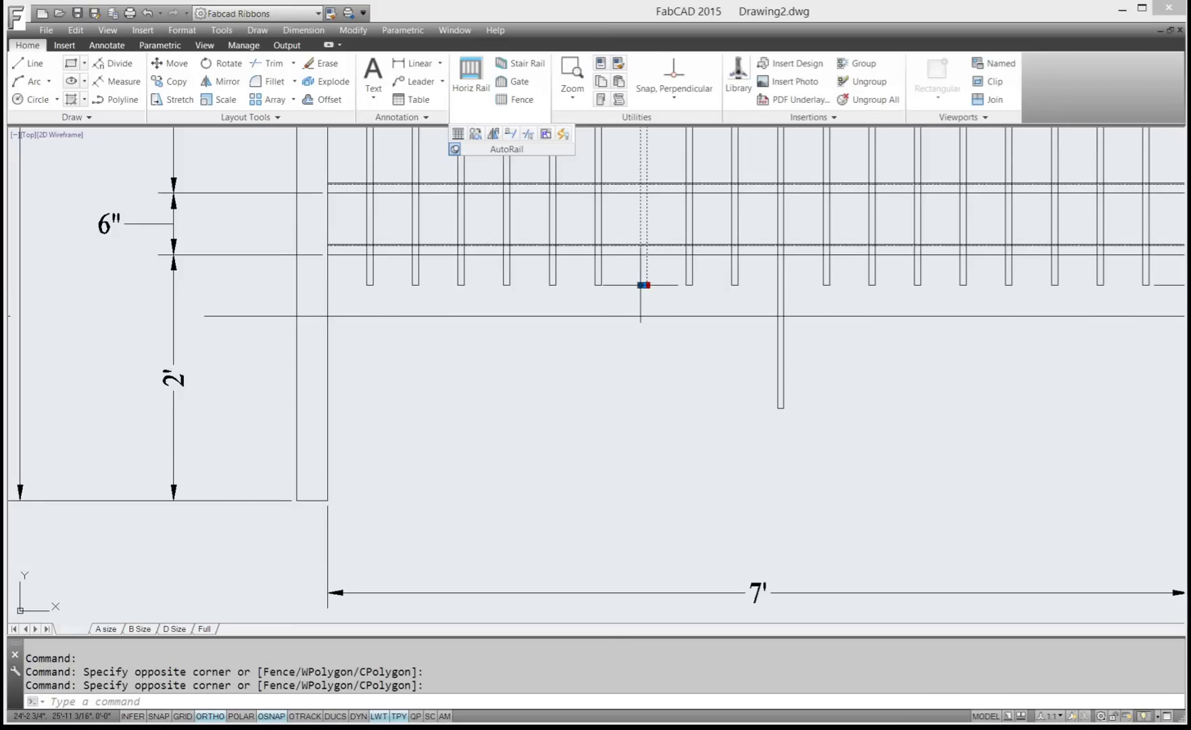
click(643, 284)
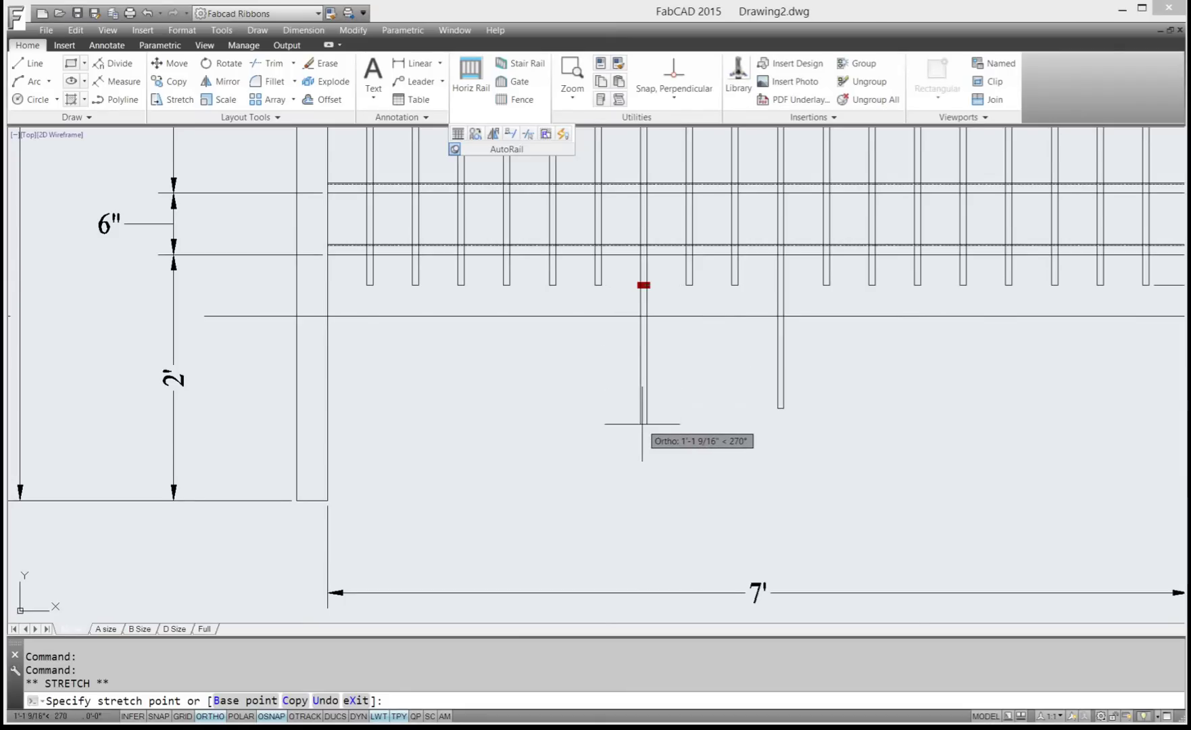
text(14)
key(Return)
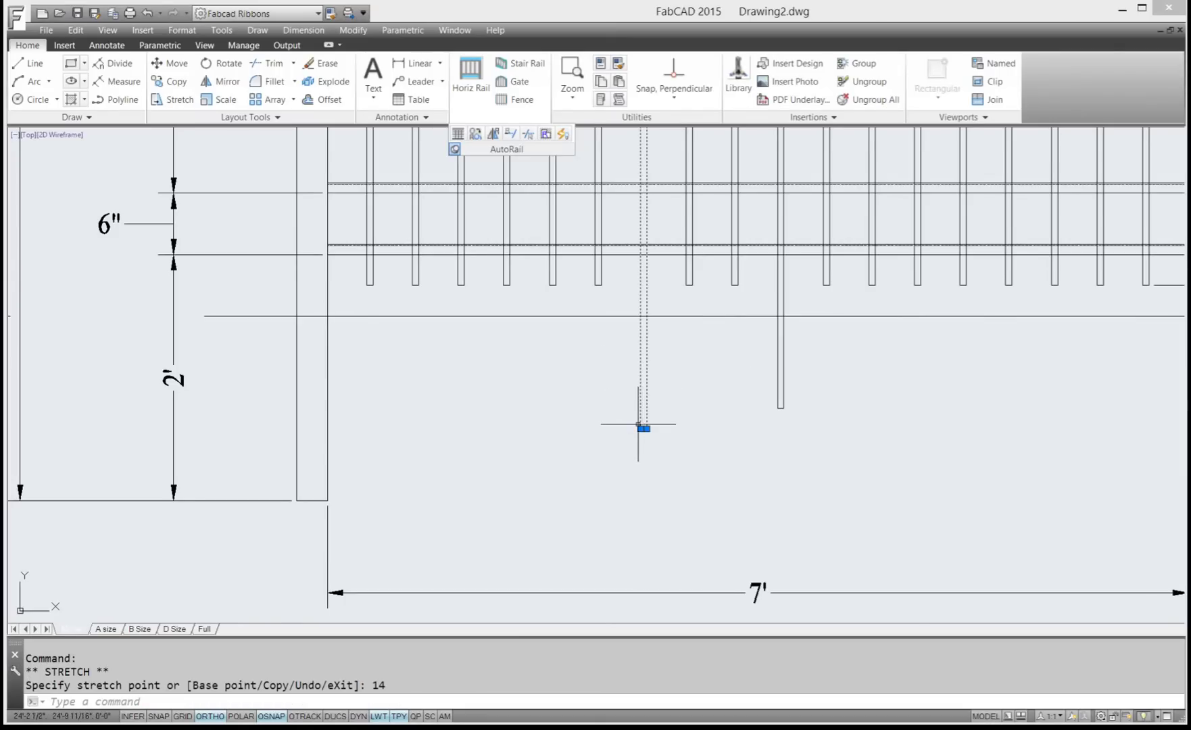
key(Escape)
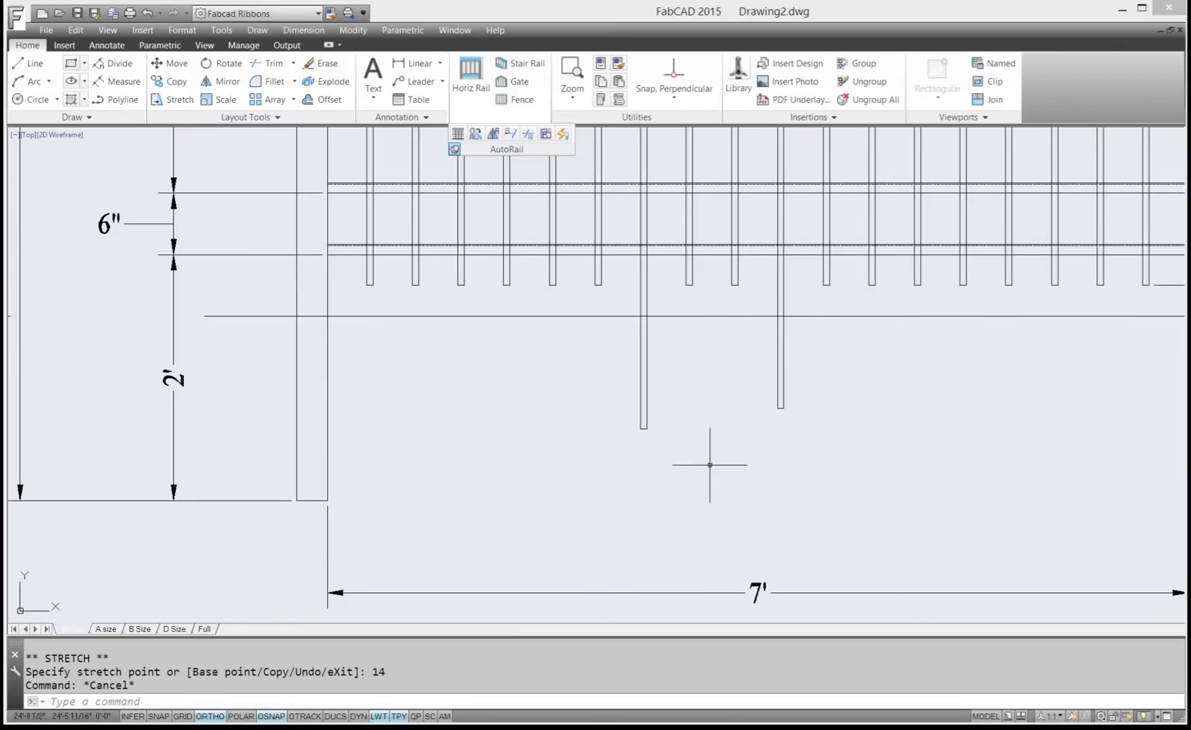
Update the fence's parts table, which now adds a 6'-11" 5/8" SQ. TUBE
scroll(686, 452, down, 4)
scroll(686, 452, down, 2)
scroll(603, 508, up, 4)
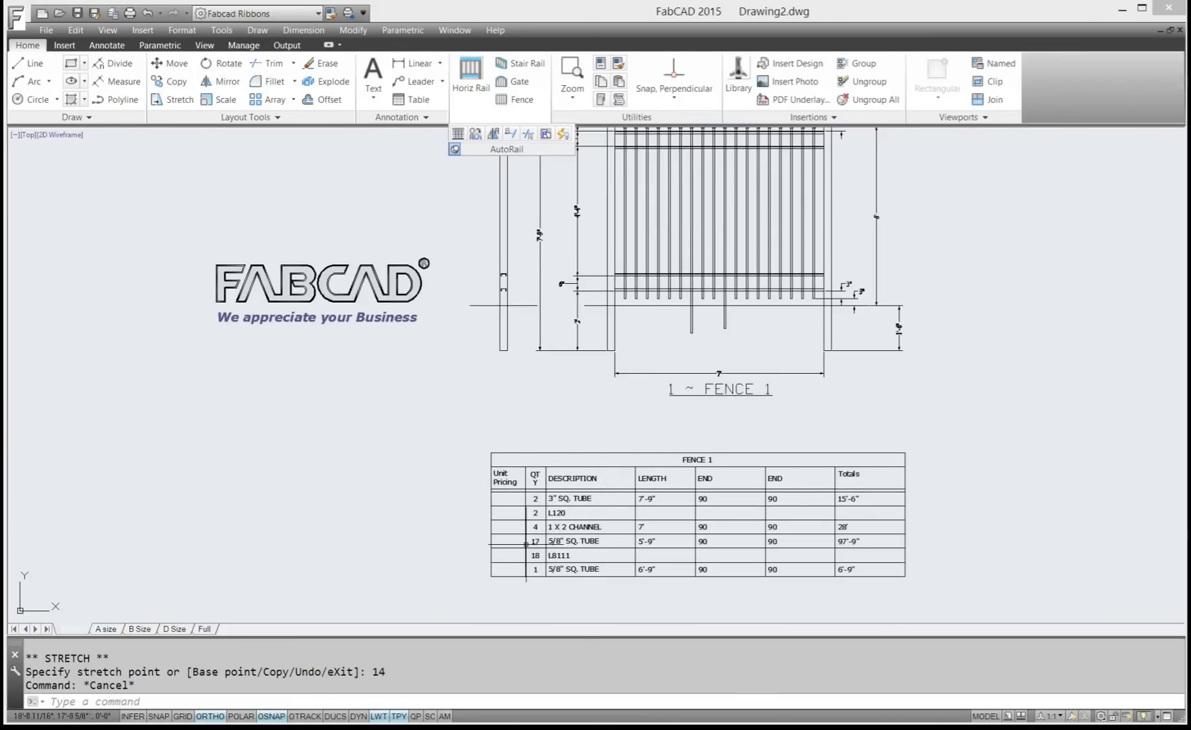
click(458, 133)
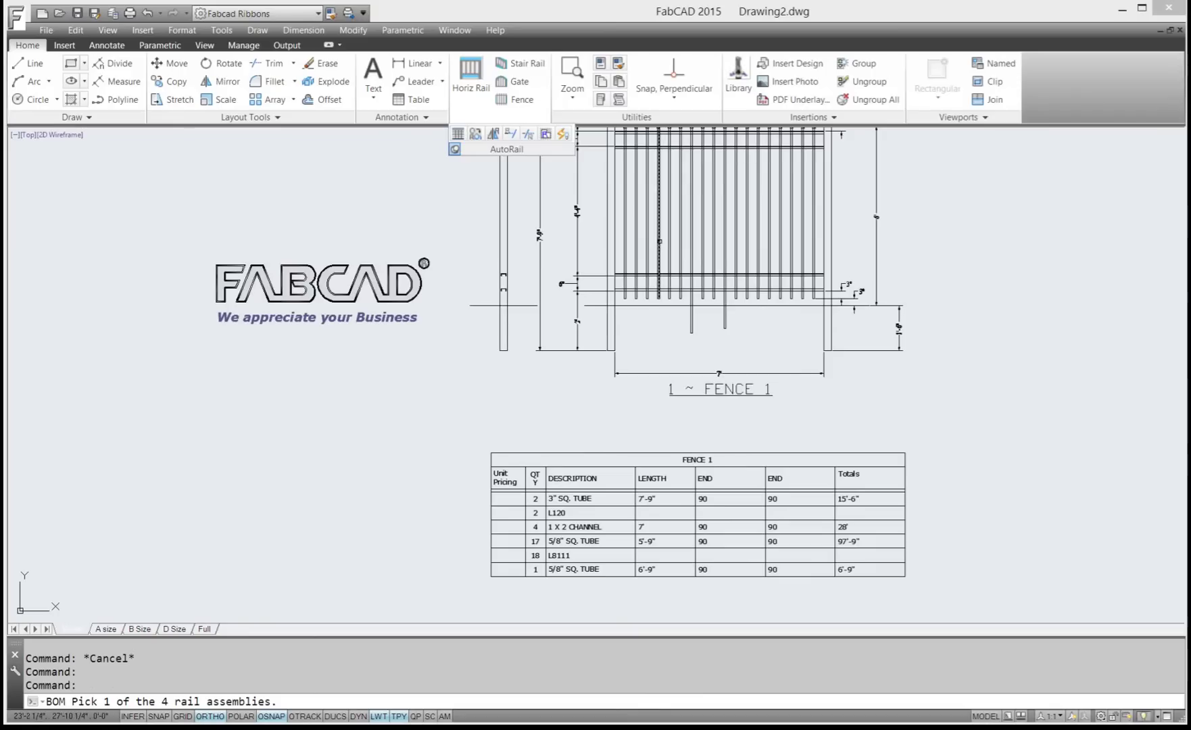
click(657, 245)
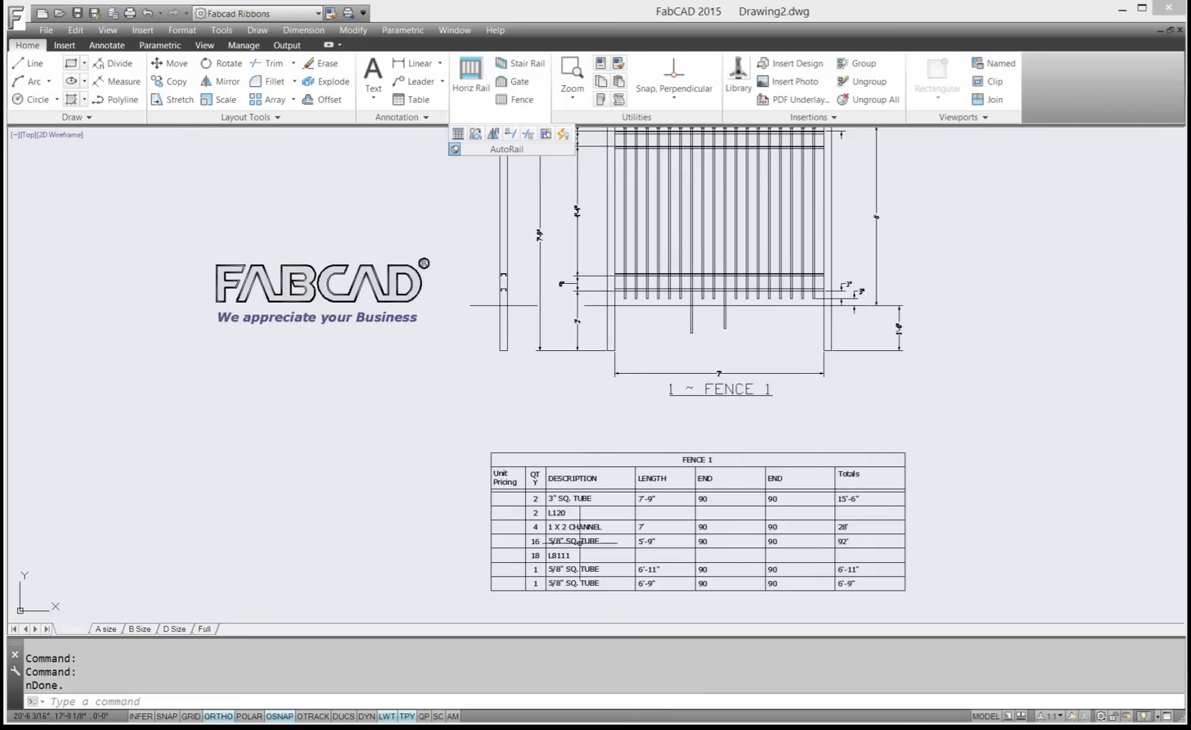
middle_drag(632, 544, 631, 500)
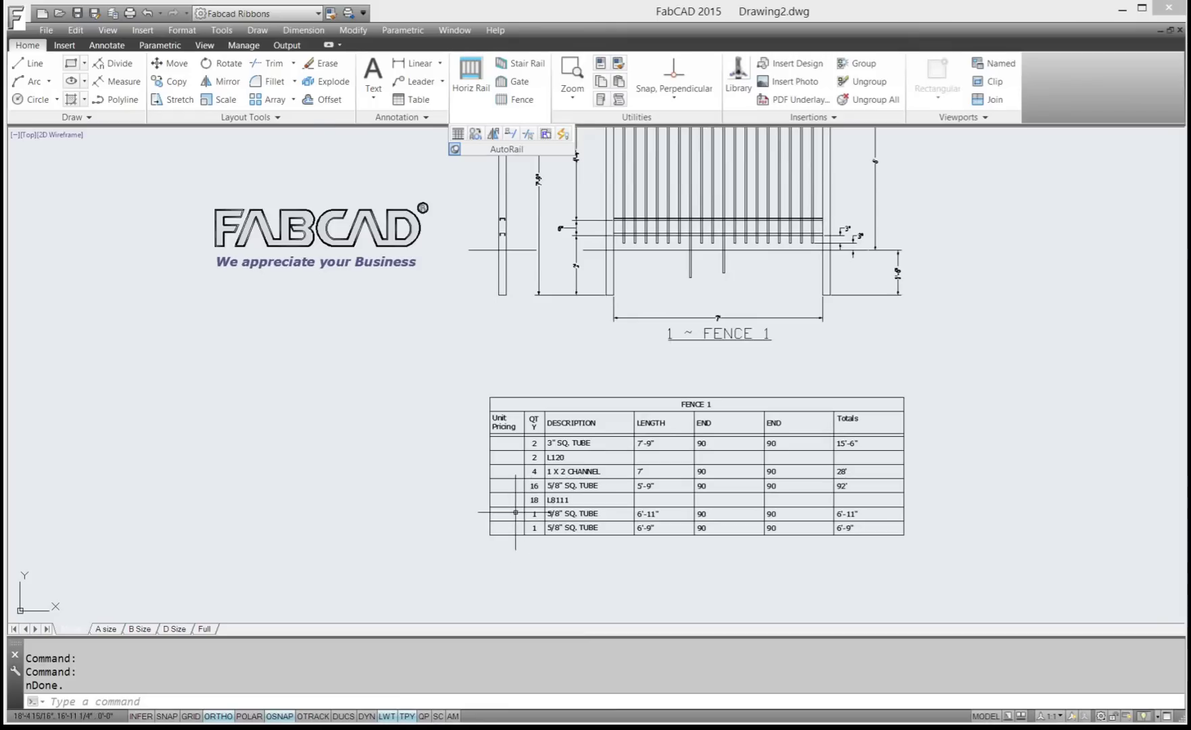
scroll(534, 491, up, 2)
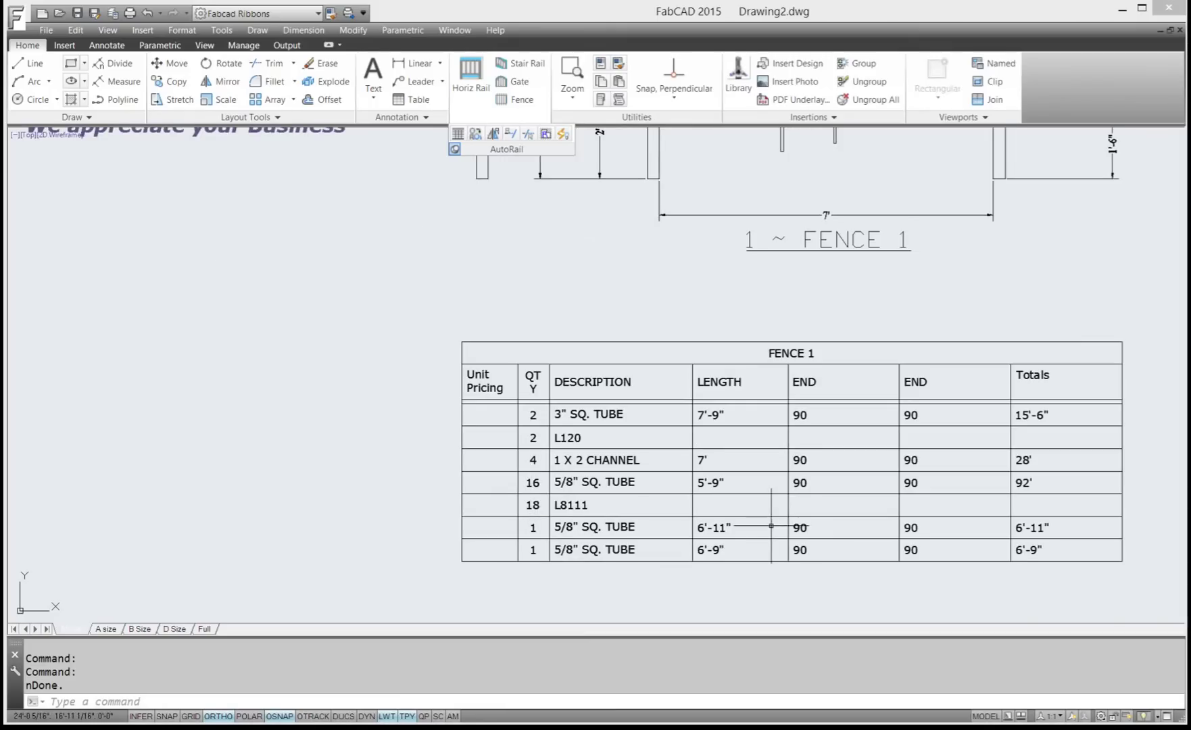
scroll(746, 346, down, 4)
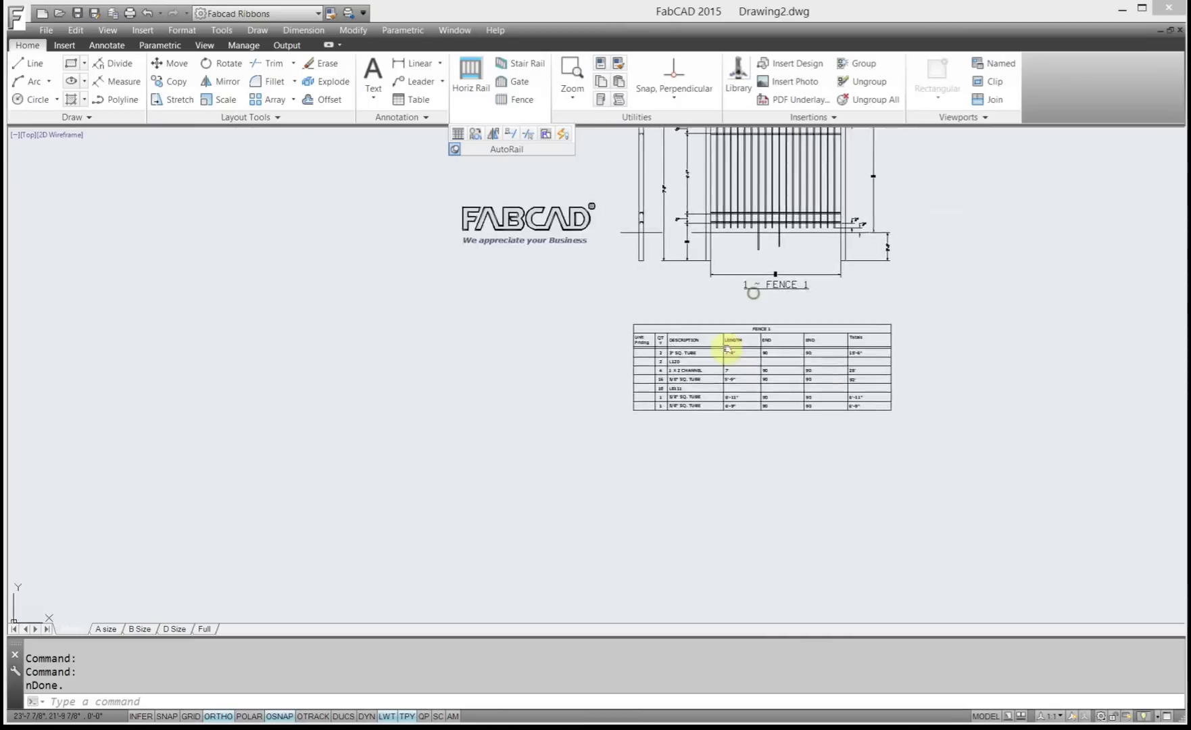
scroll(723, 338, up, 2)
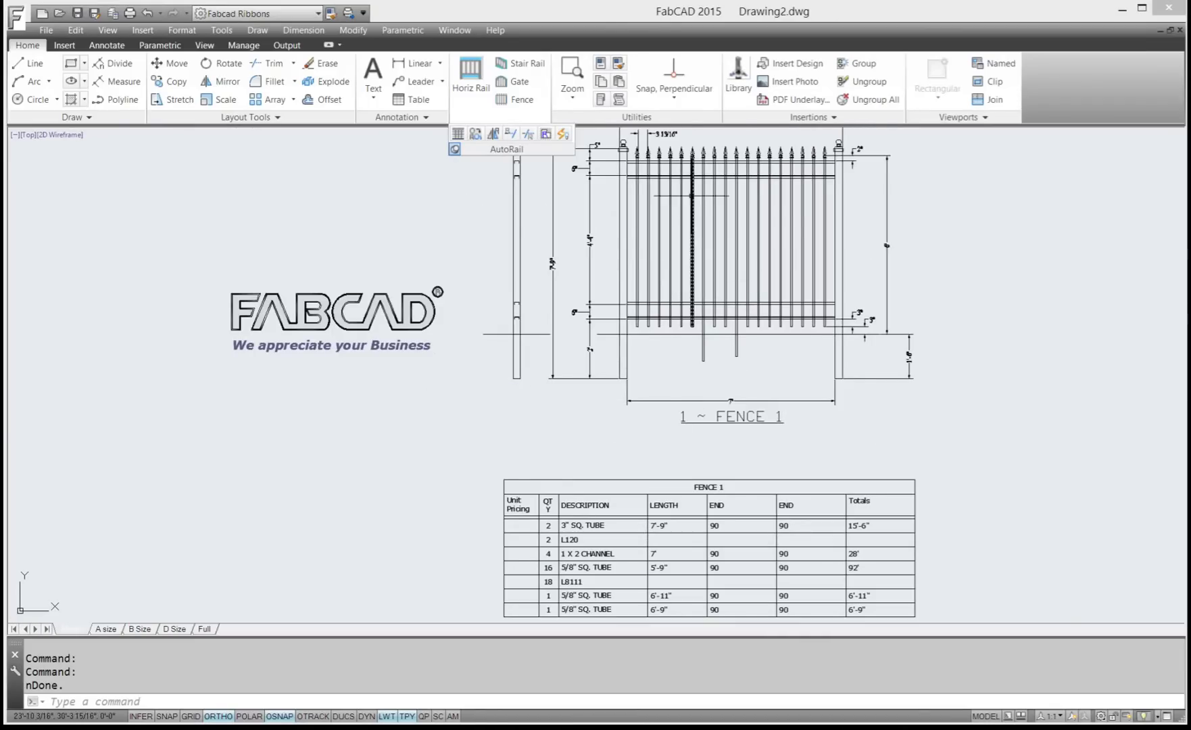
Apply a rail wipeout to the fence's upper horizontal rails
scroll(692, 199, up, 2)
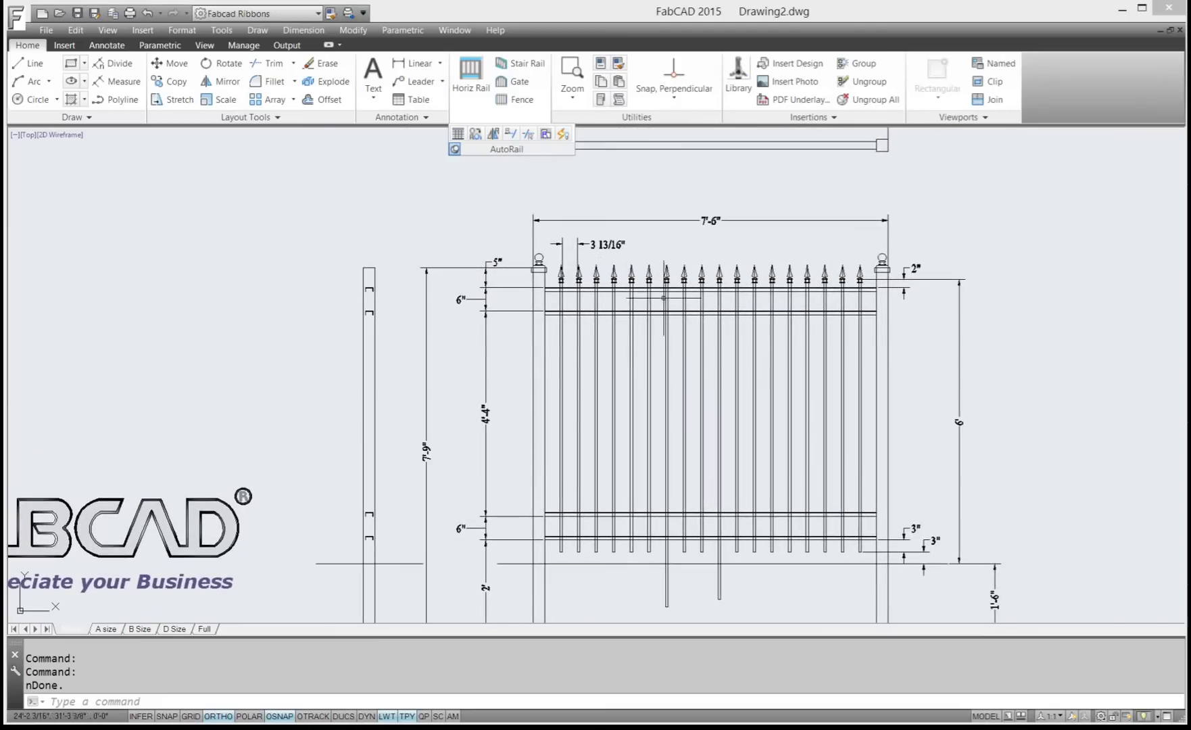
scroll(648, 298, up, 3)
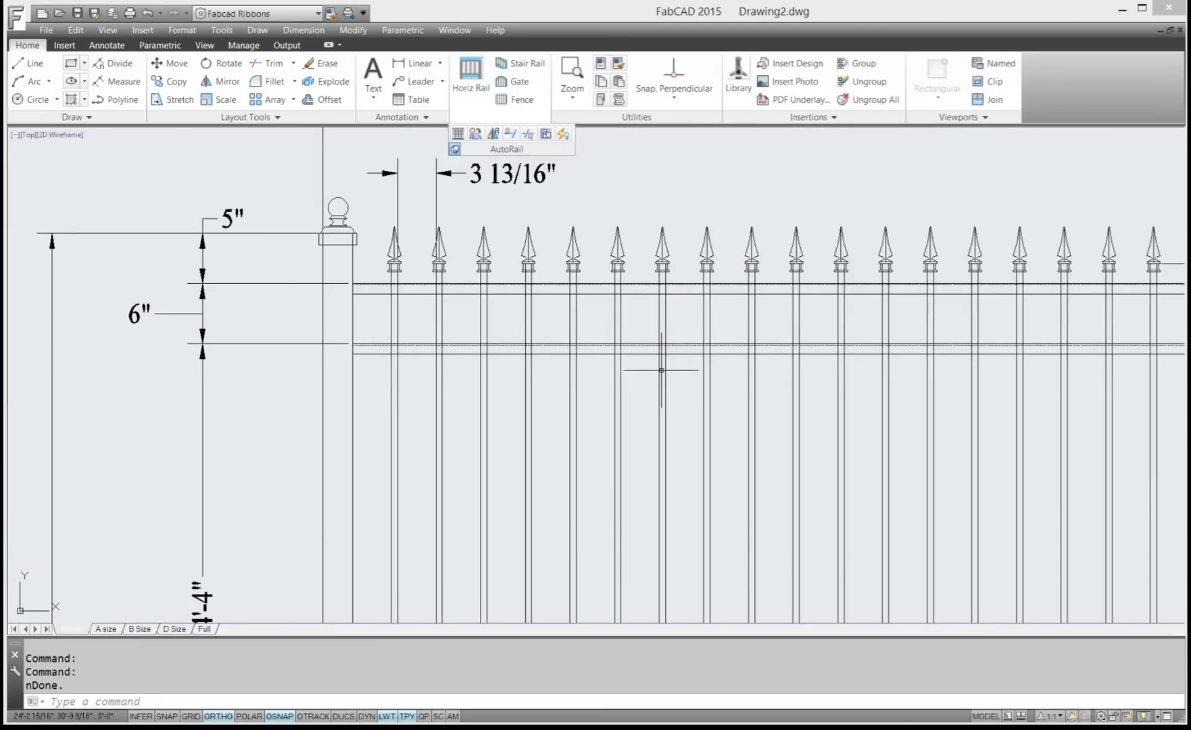
click(546, 136)
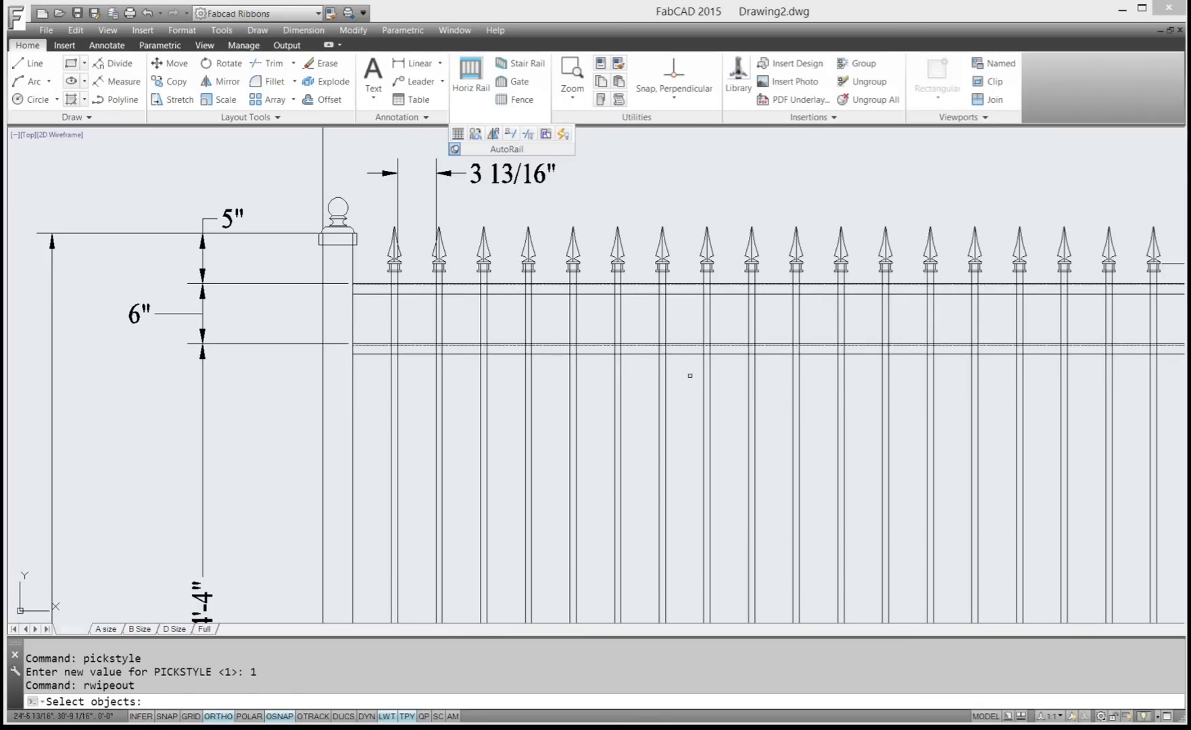
click(689, 378)
click(673, 265)
key(Return)
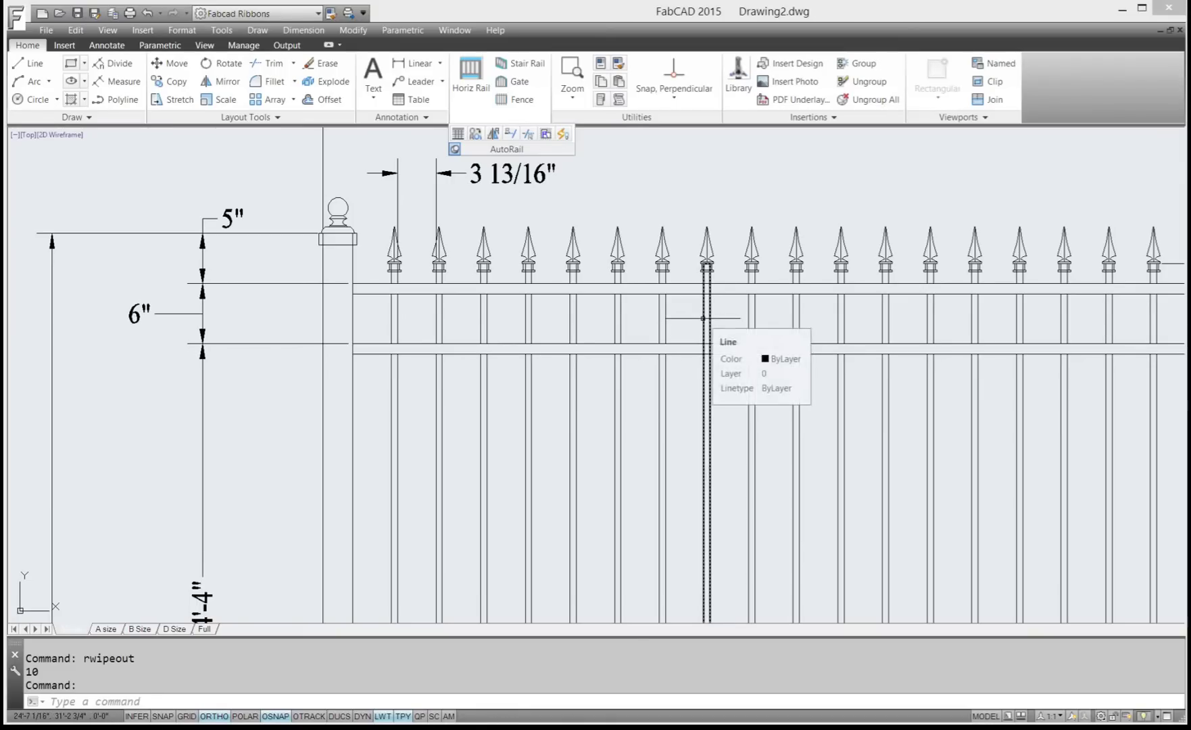
scroll(735, 316, down, 4)
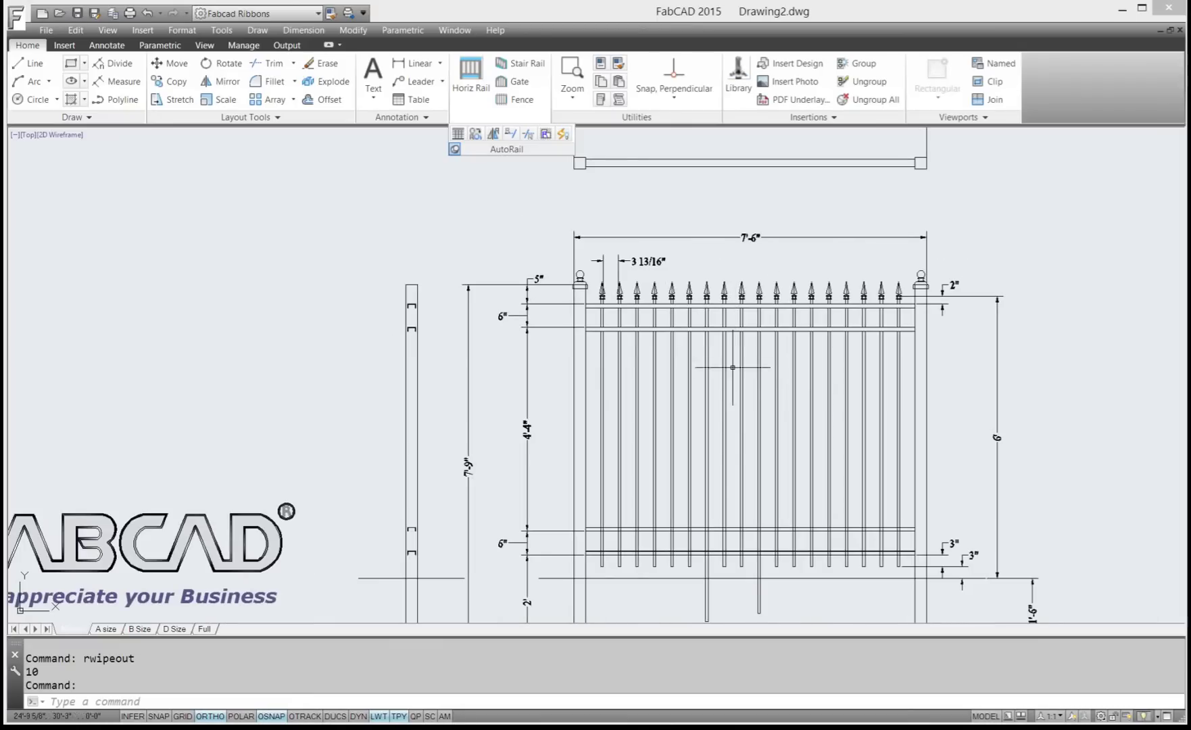
scroll(685, 394, up, 4)
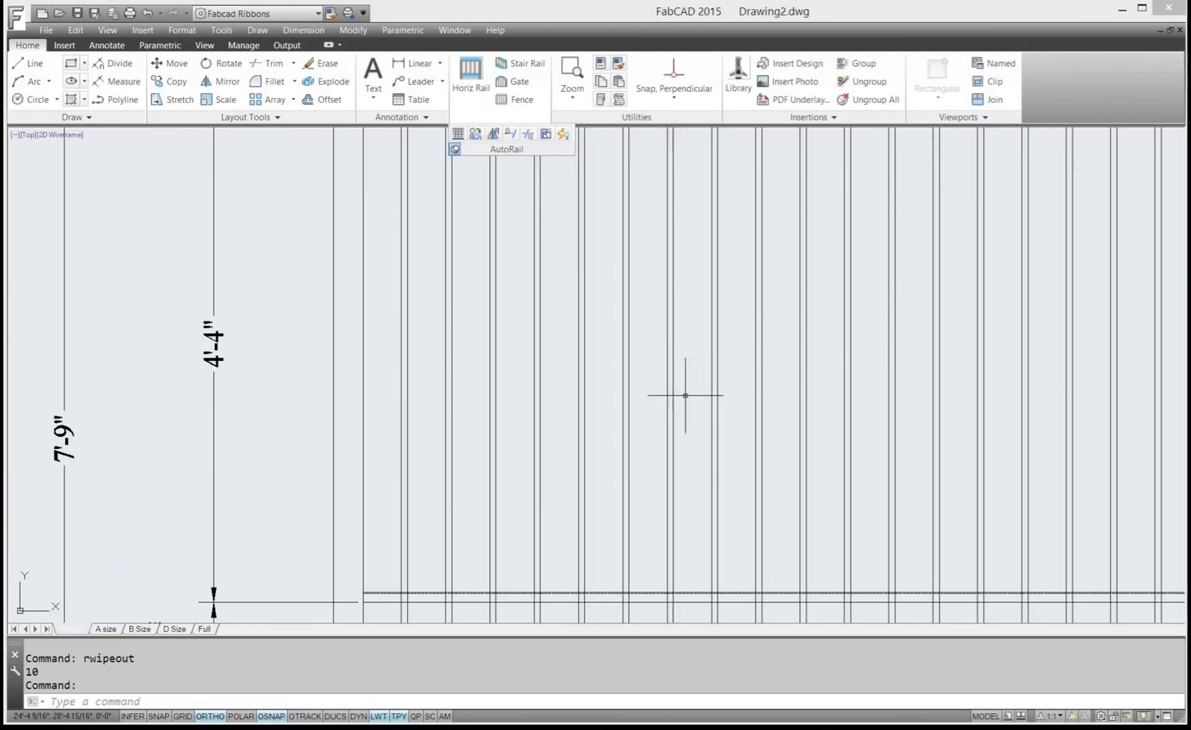
Apply a rail wipeout to the fence's lower horizontal rails
click(544, 134)
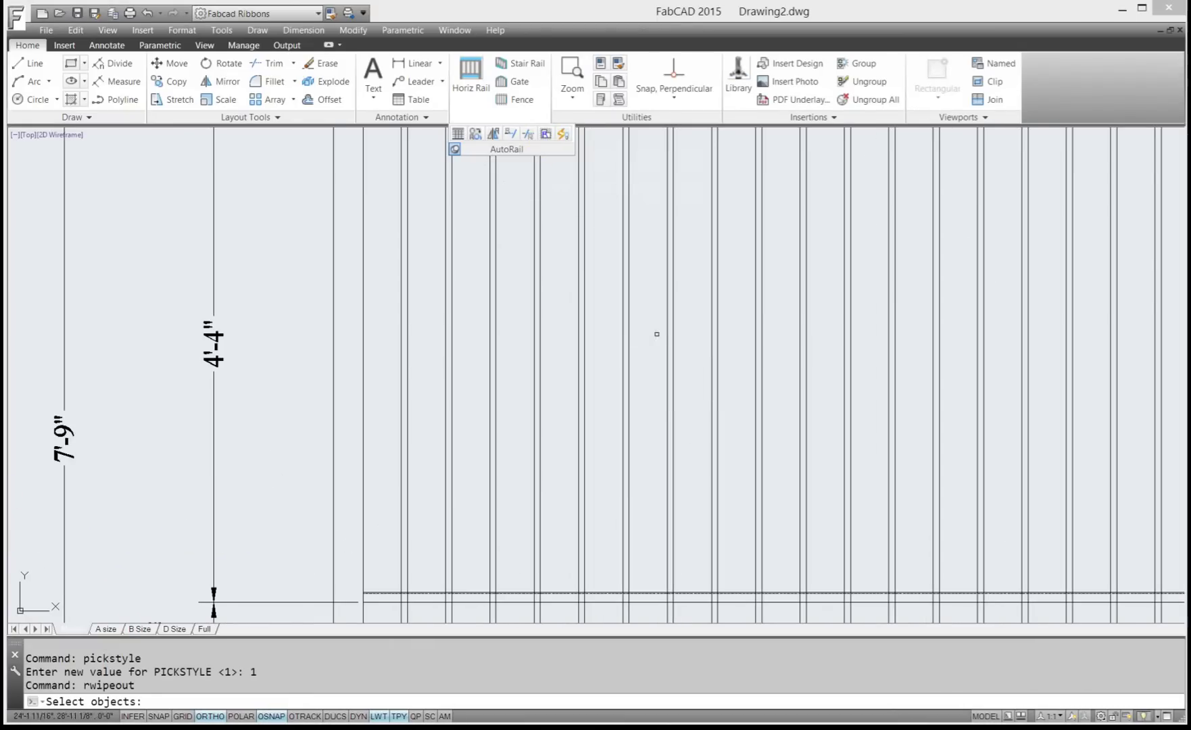
middle_drag(656, 332, 642, 179)
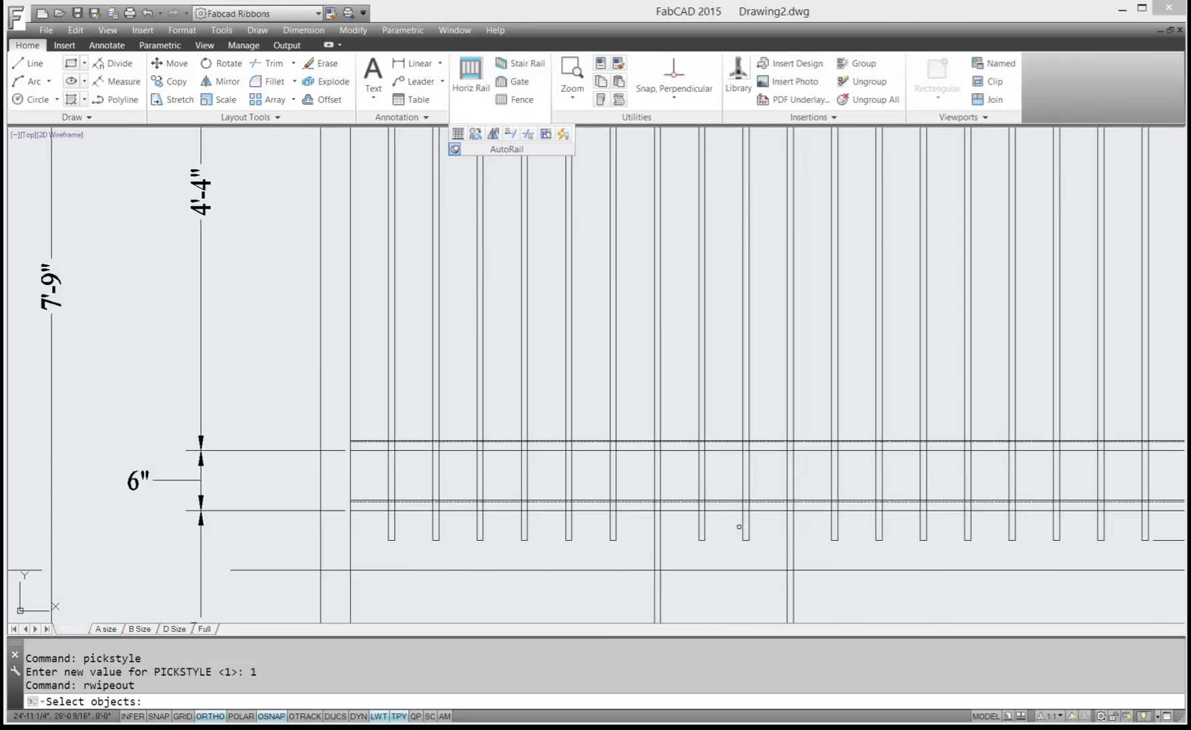
click(738, 525)
click(705, 429)
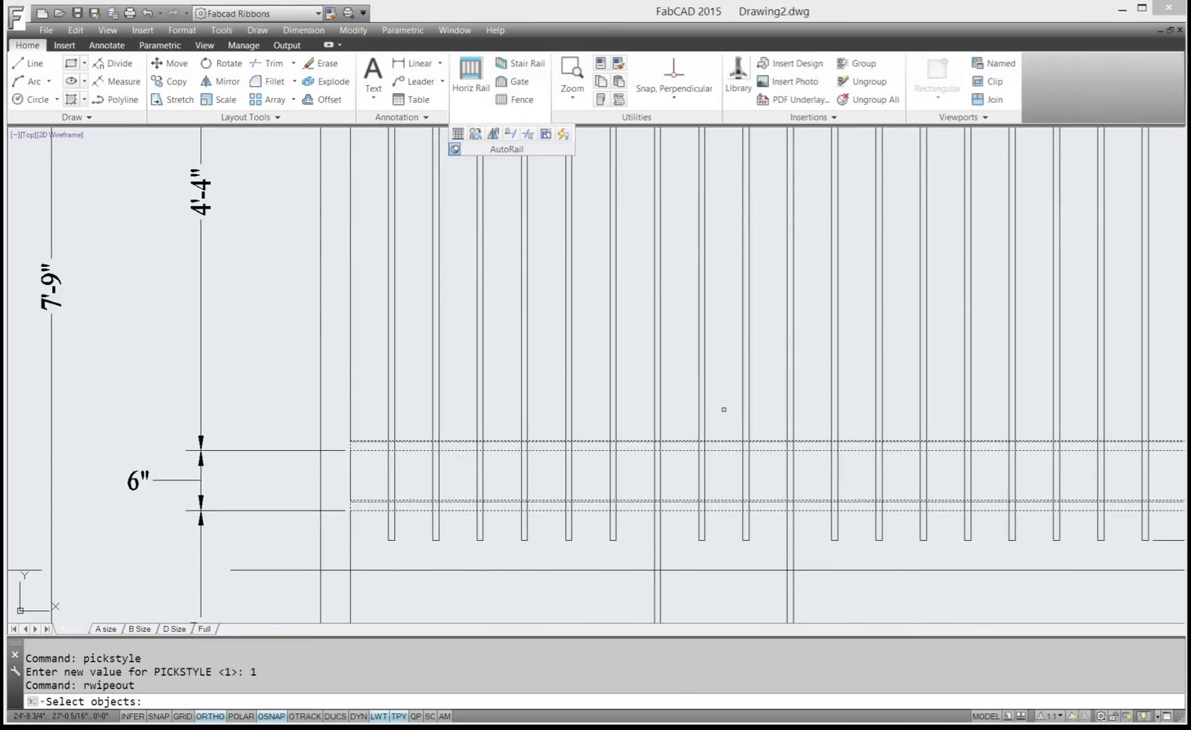
key(Return)
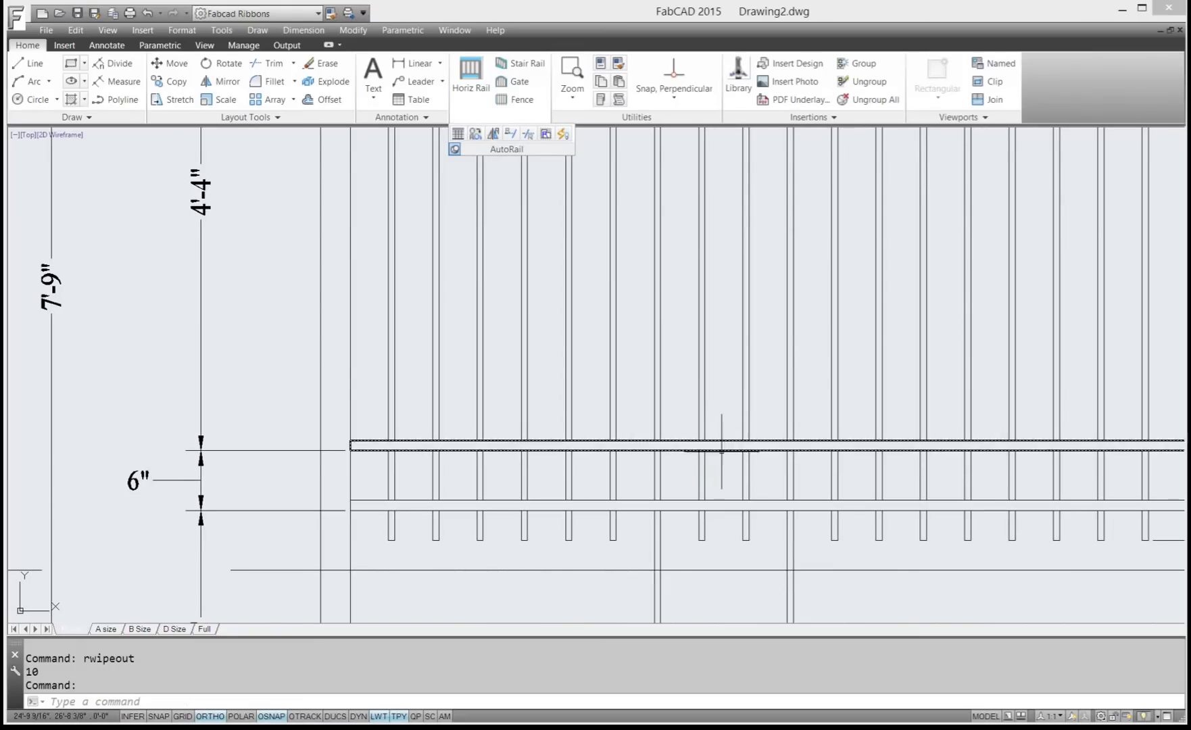
scroll(731, 431, down, 8)
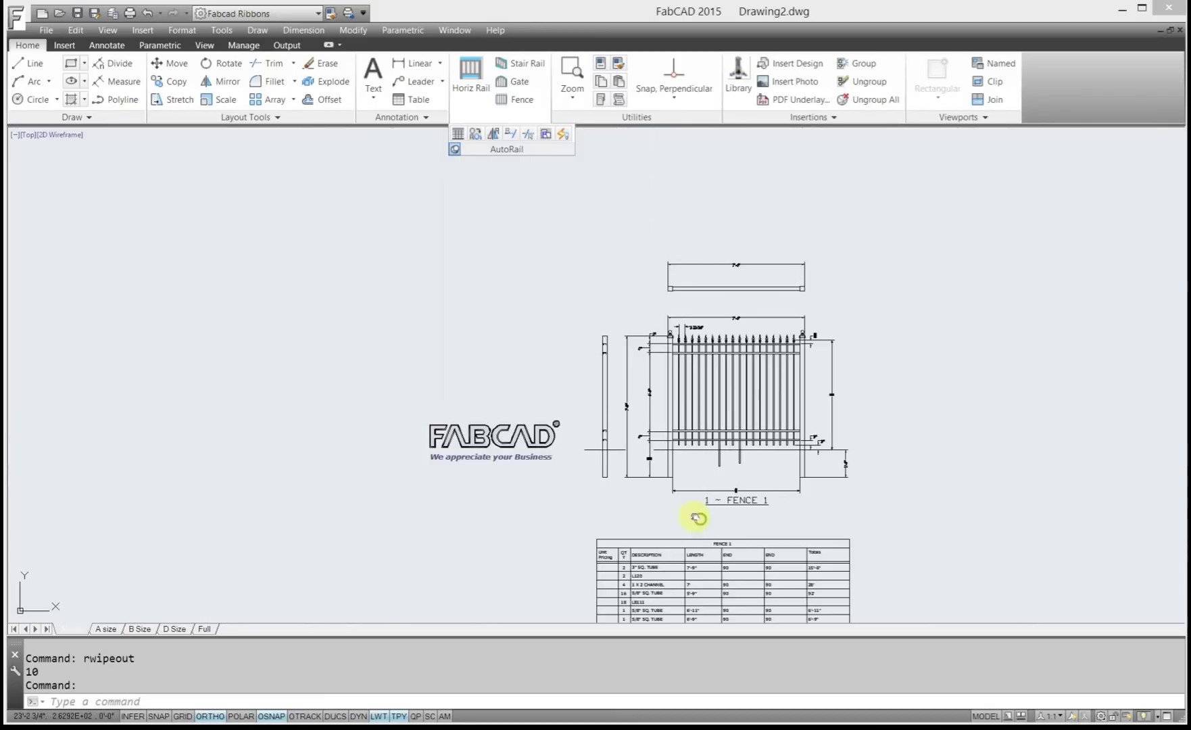
scroll(697, 518, up, 4)
scroll(695, 470, down, 6)
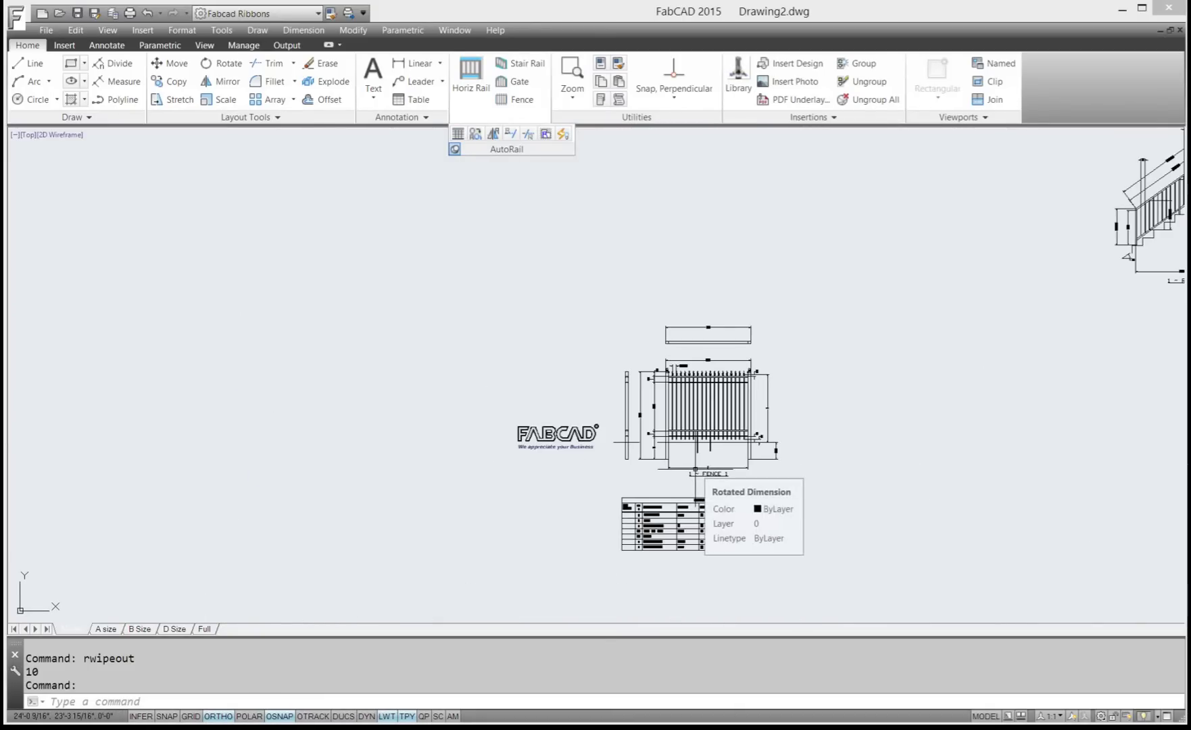
scroll(710, 448, up, 4)
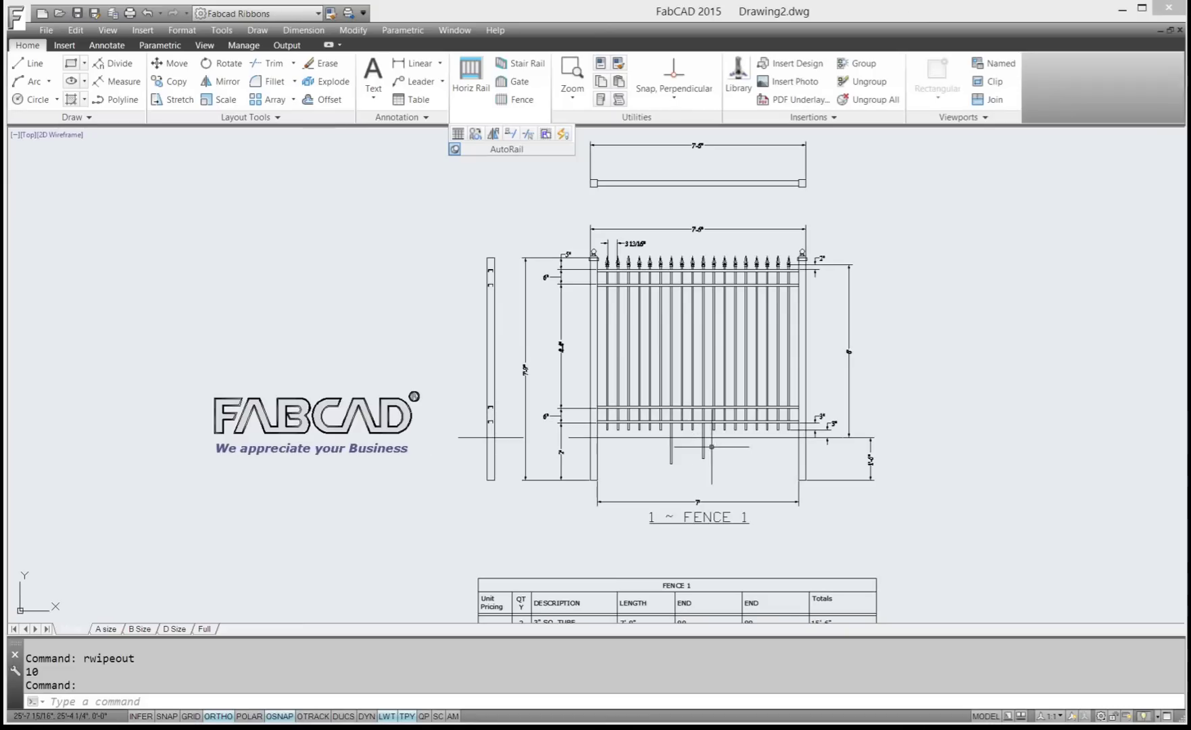
scroll(711, 447, up, 2)
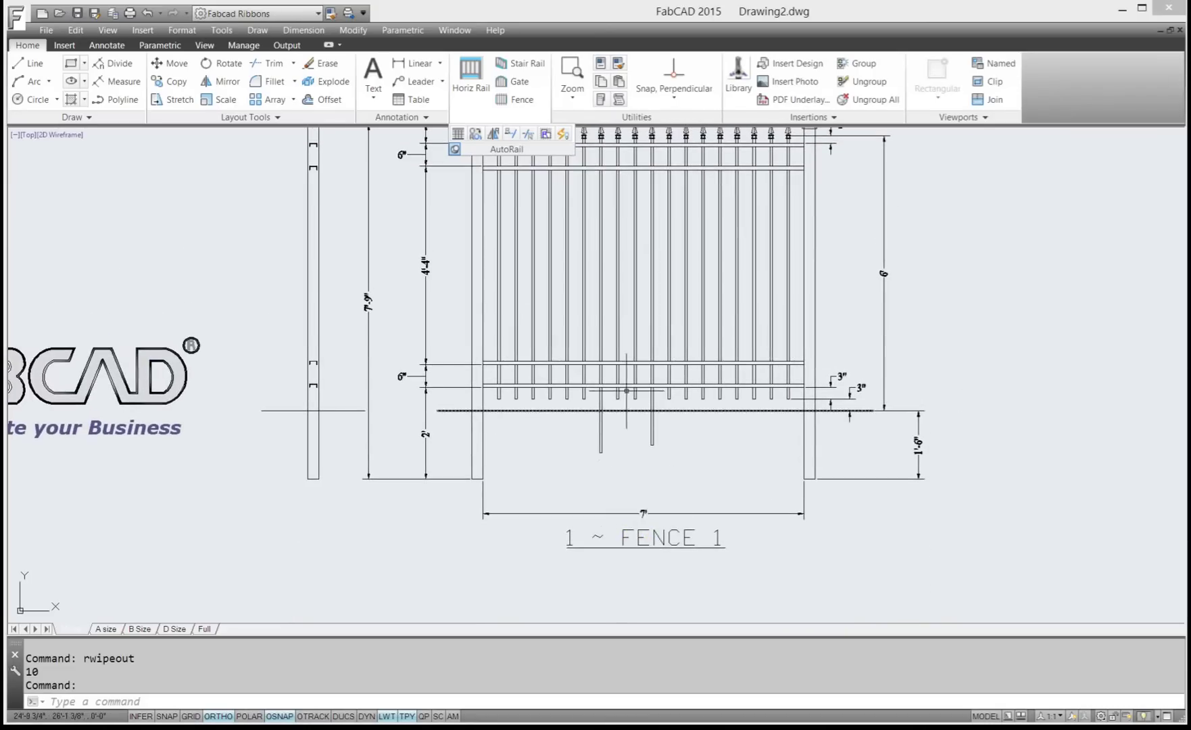
scroll(618, 368, up, 3)
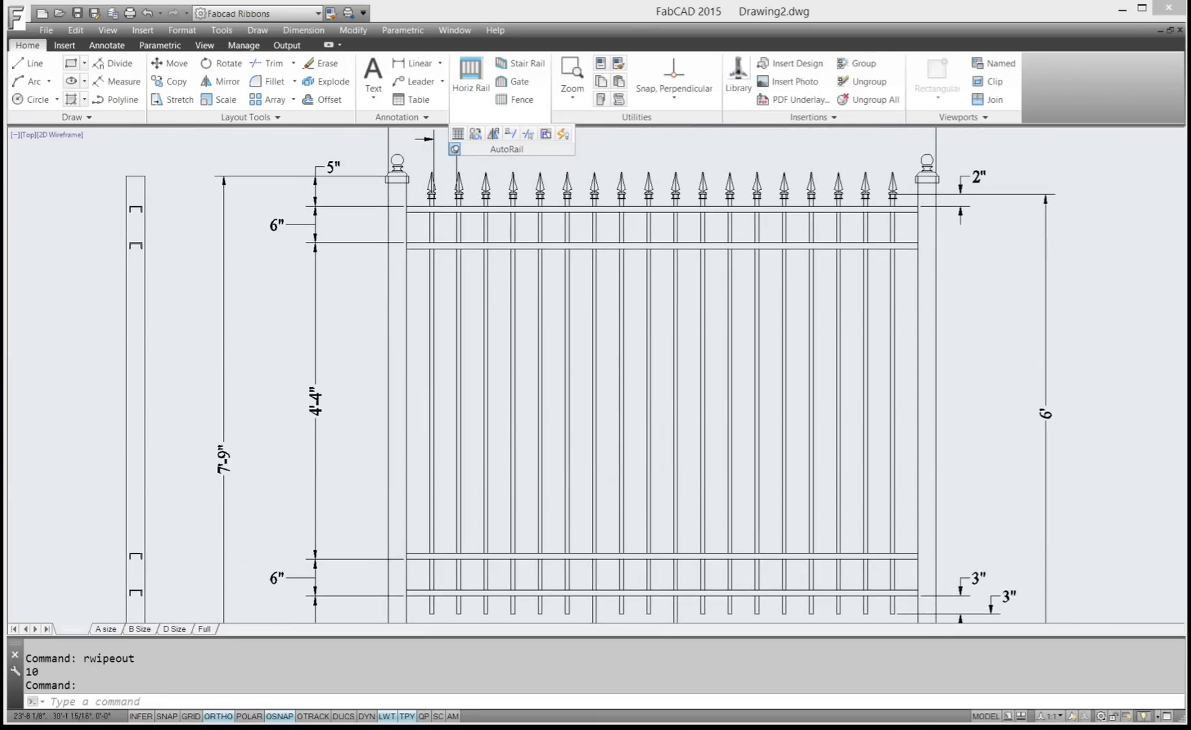
scroll(544, 319, down, 2)
middle_drag(544, 319, 544, 372)
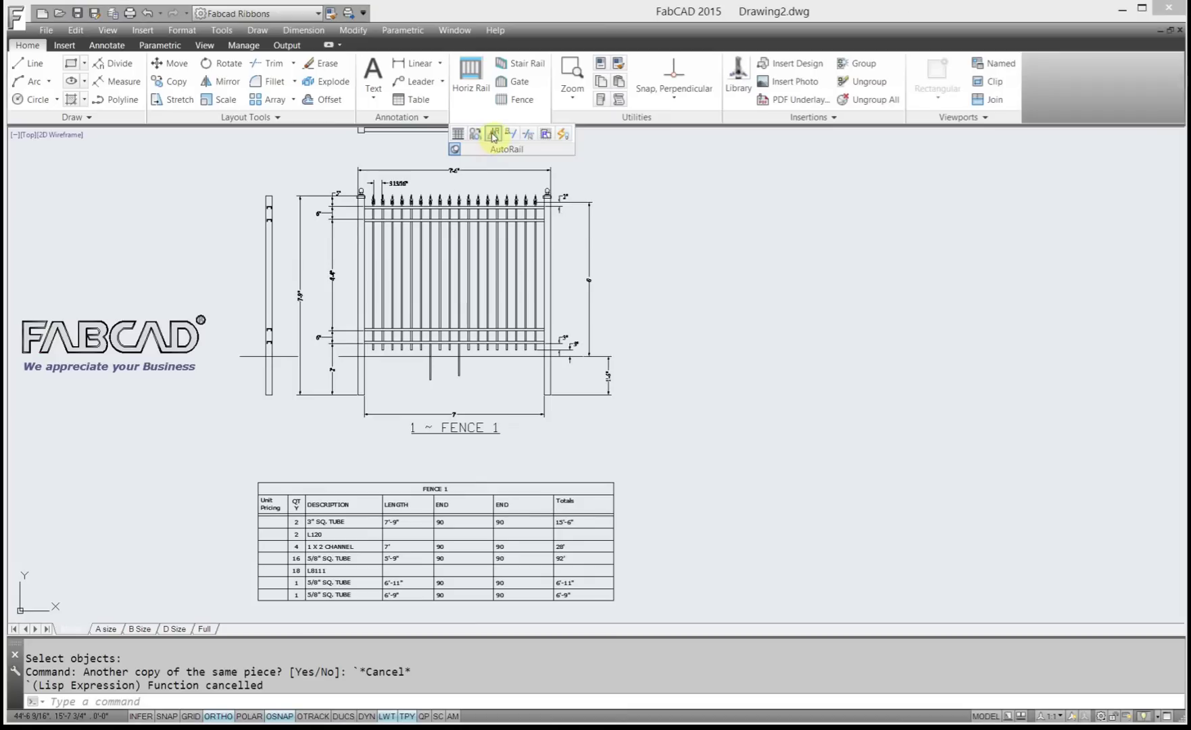
Pan and zoom across model space to frame the arched GATE 1 elevation and its parts table
scroll(827, 326, down, 5)
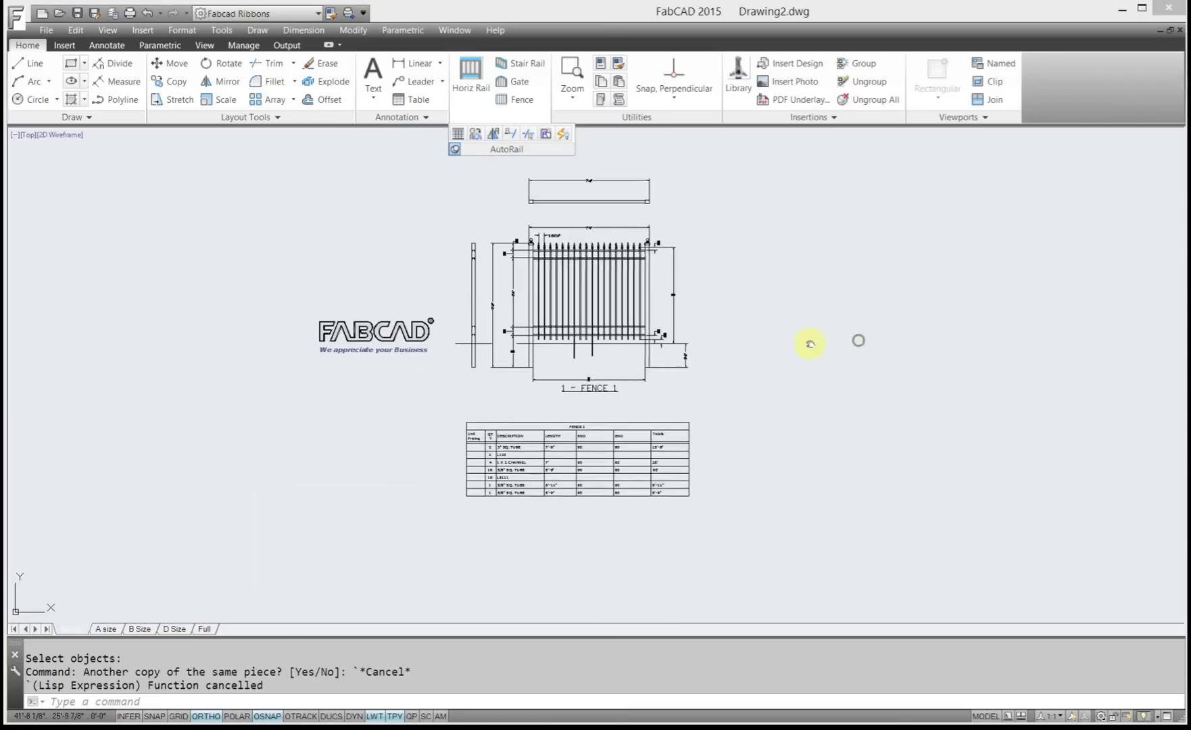
middle_drag(855, 339, 699, 375)
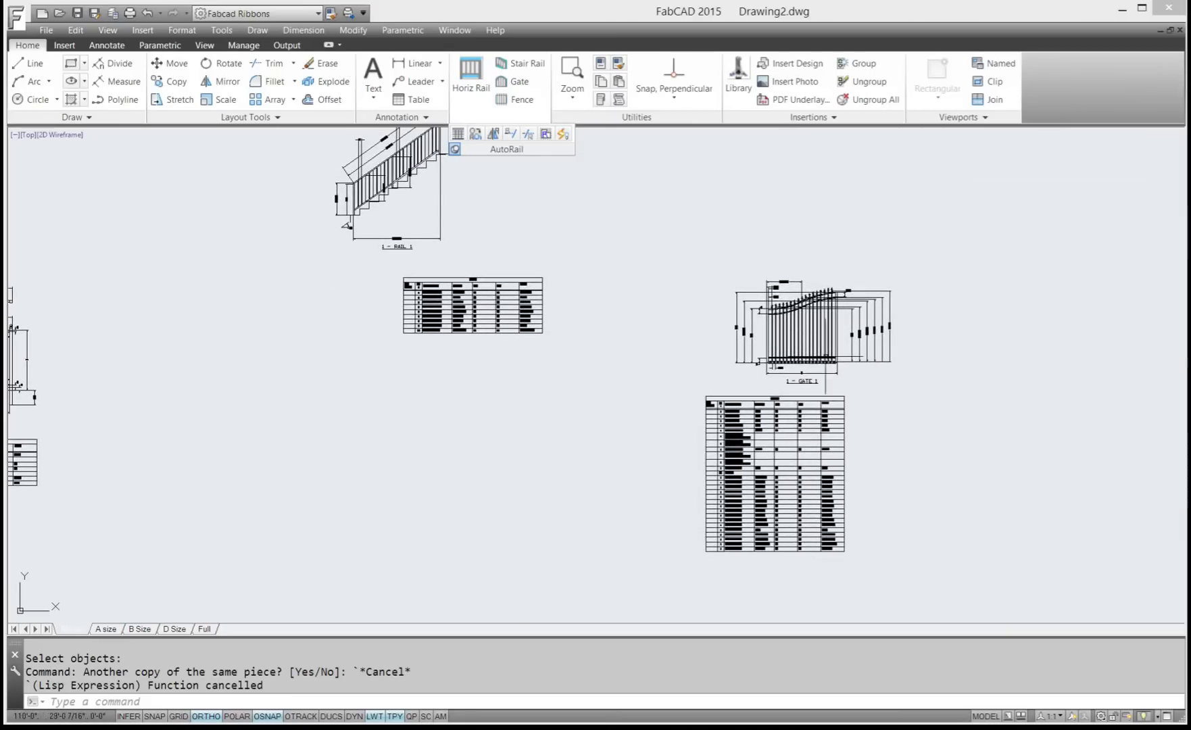
scroll(820, 357, up, 5)
scroll(783, 362, down, 5)
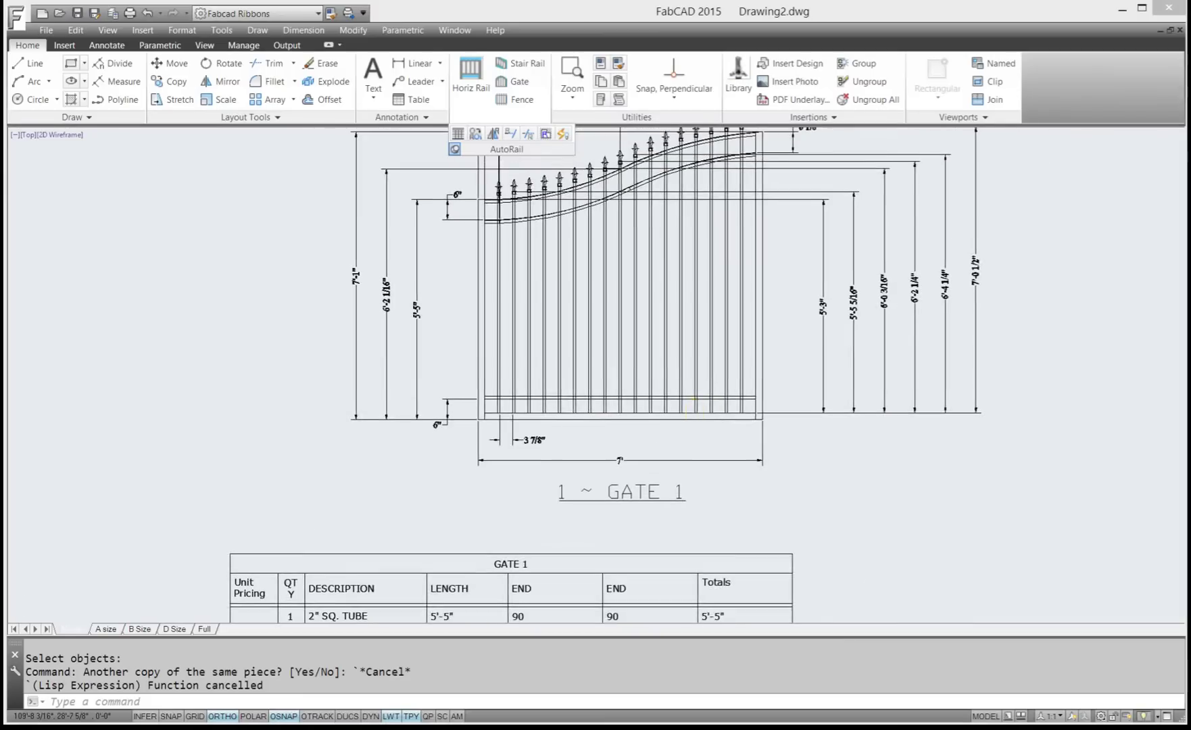
scroll(635, 427, up, 2)
scroll(630, 425, up, 2)
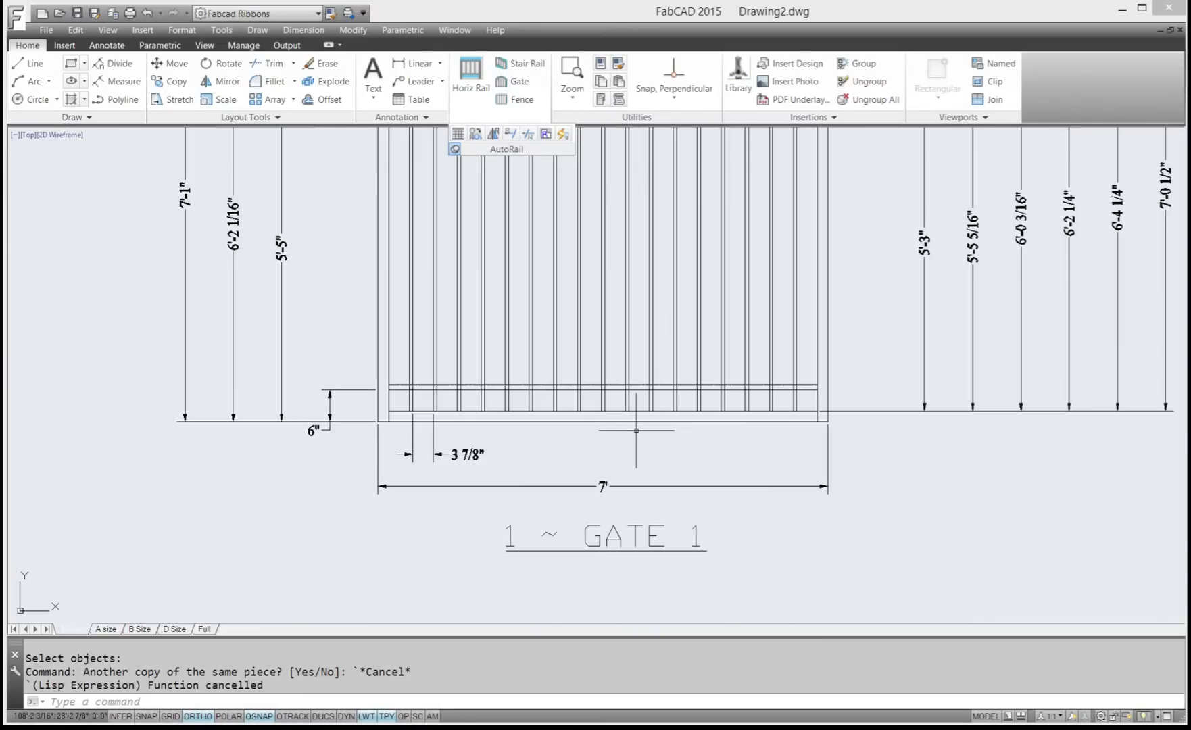
scroll(632, 438, down, 2)
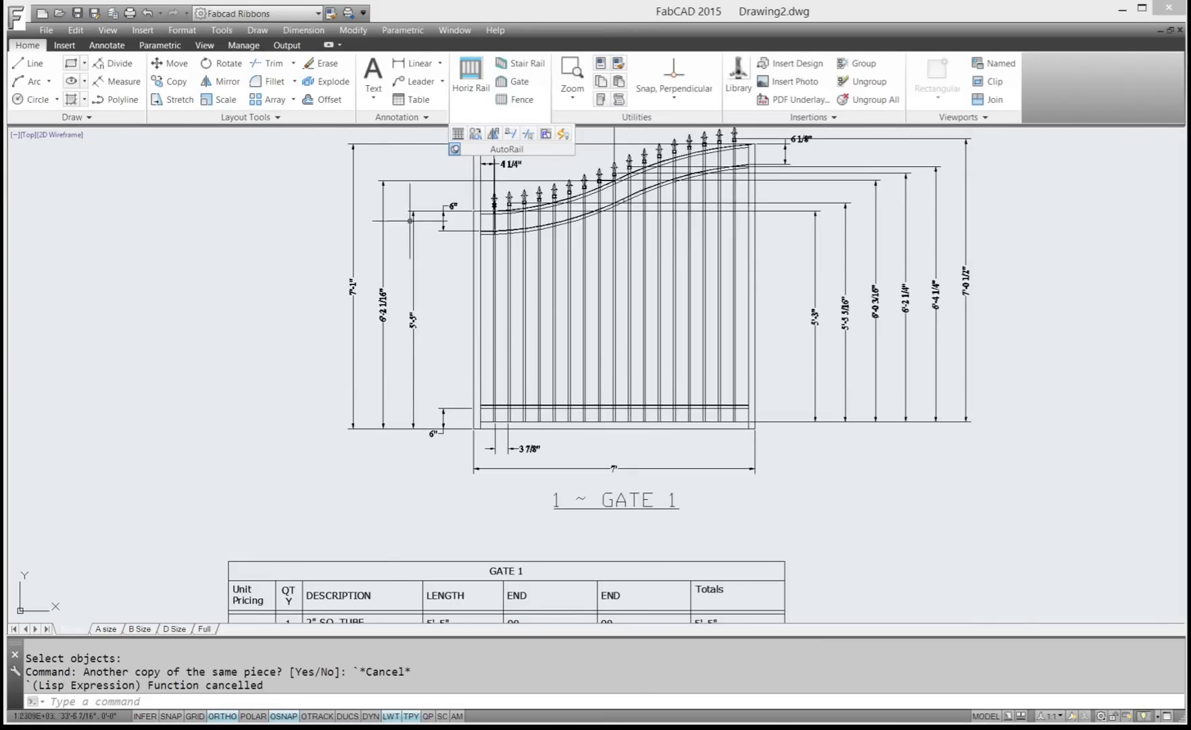
Copy GATE 1's bottom rail as a single piece 14 inches upward within the same assembly
click(475, 134)
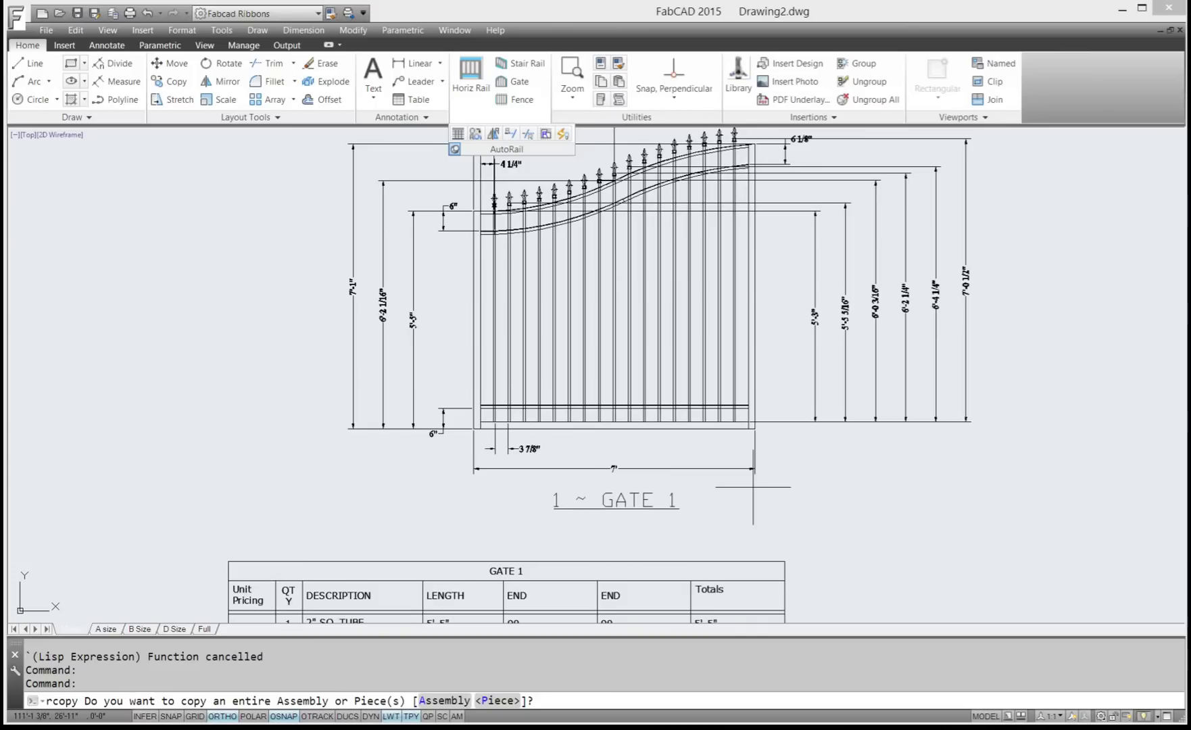
key(Return)
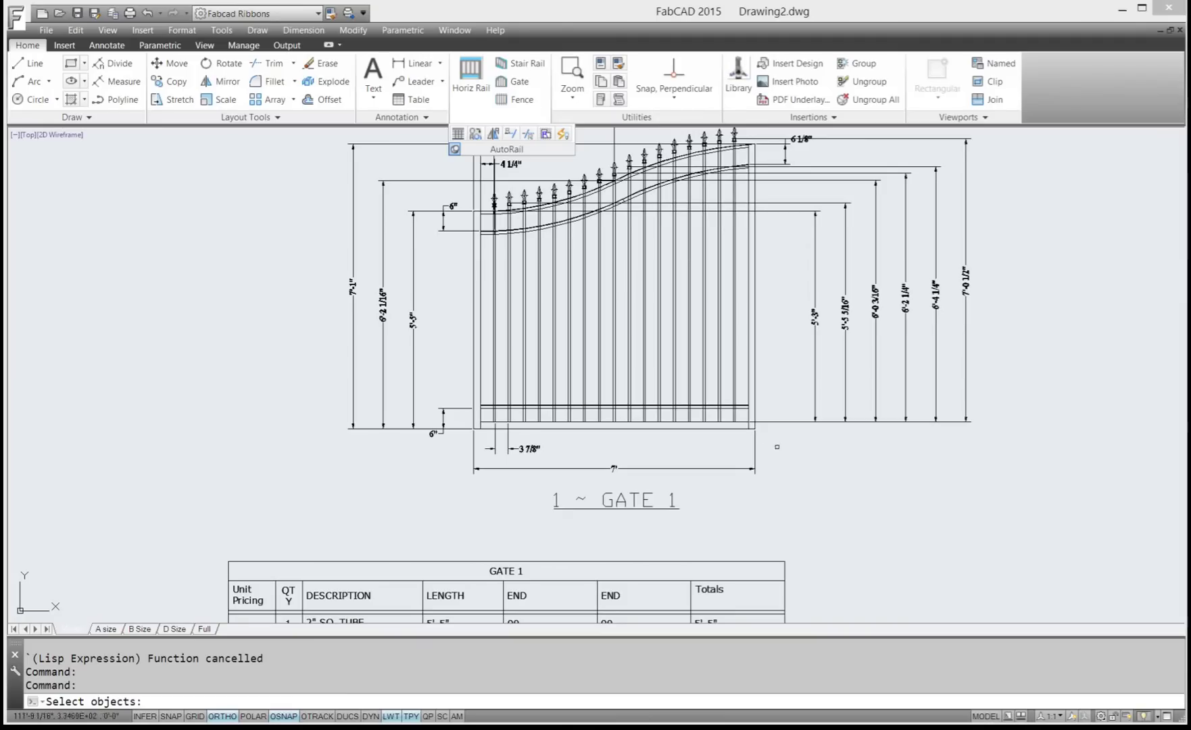
click(693, 409)
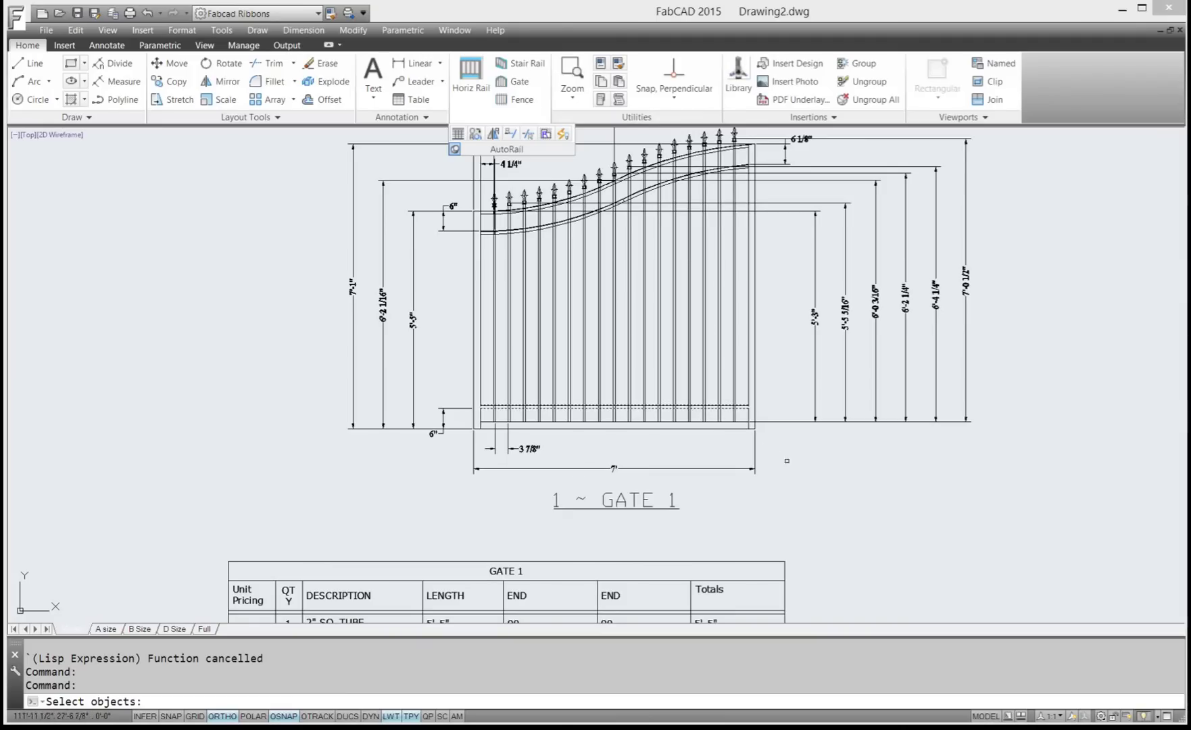
key(Return)
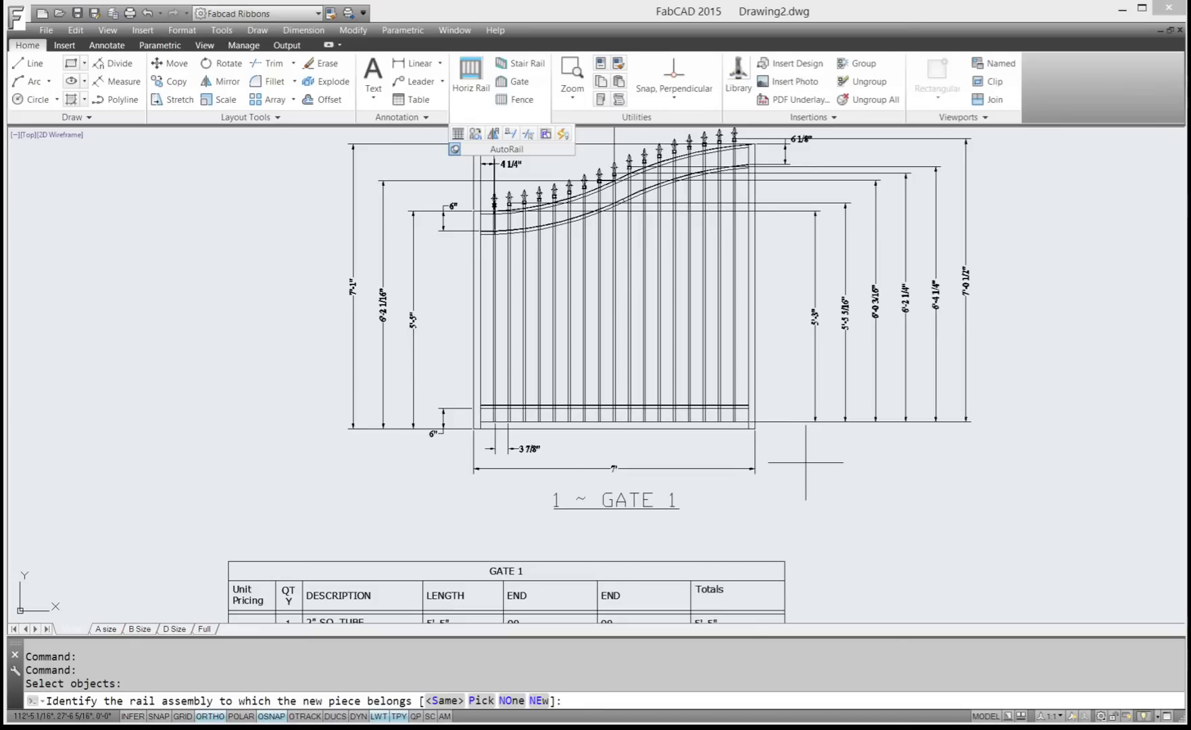
key(Return)
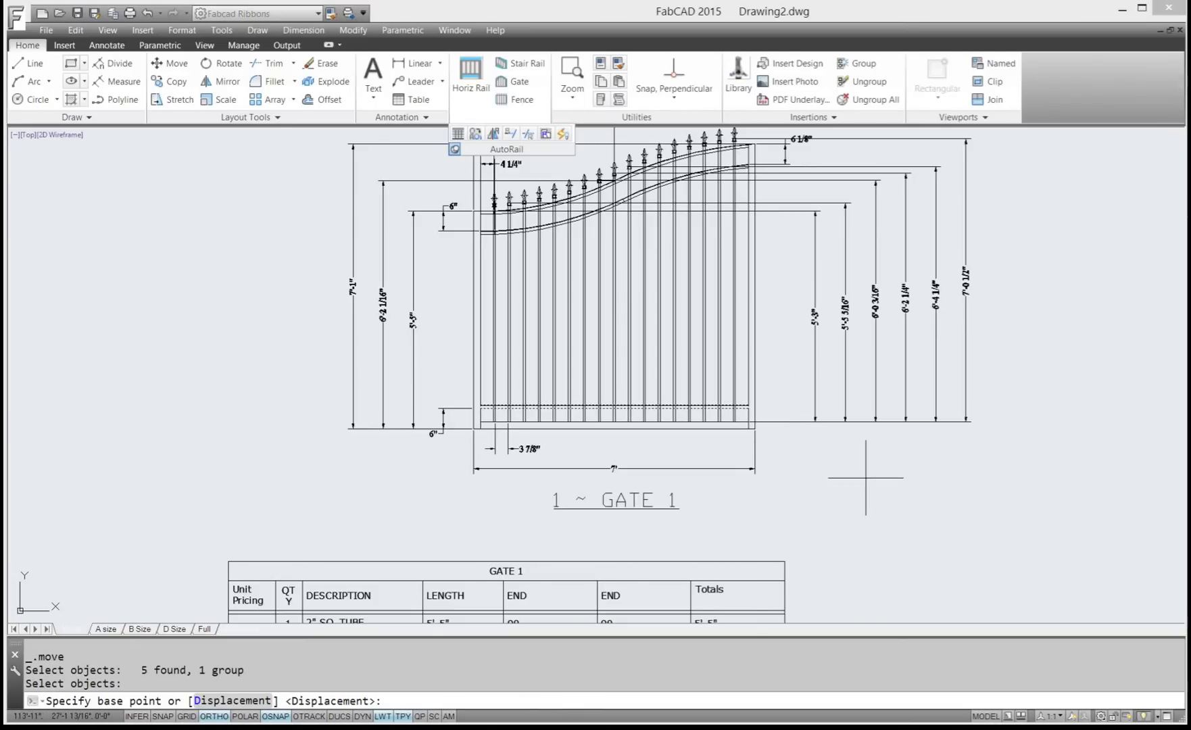
click(968, 491)
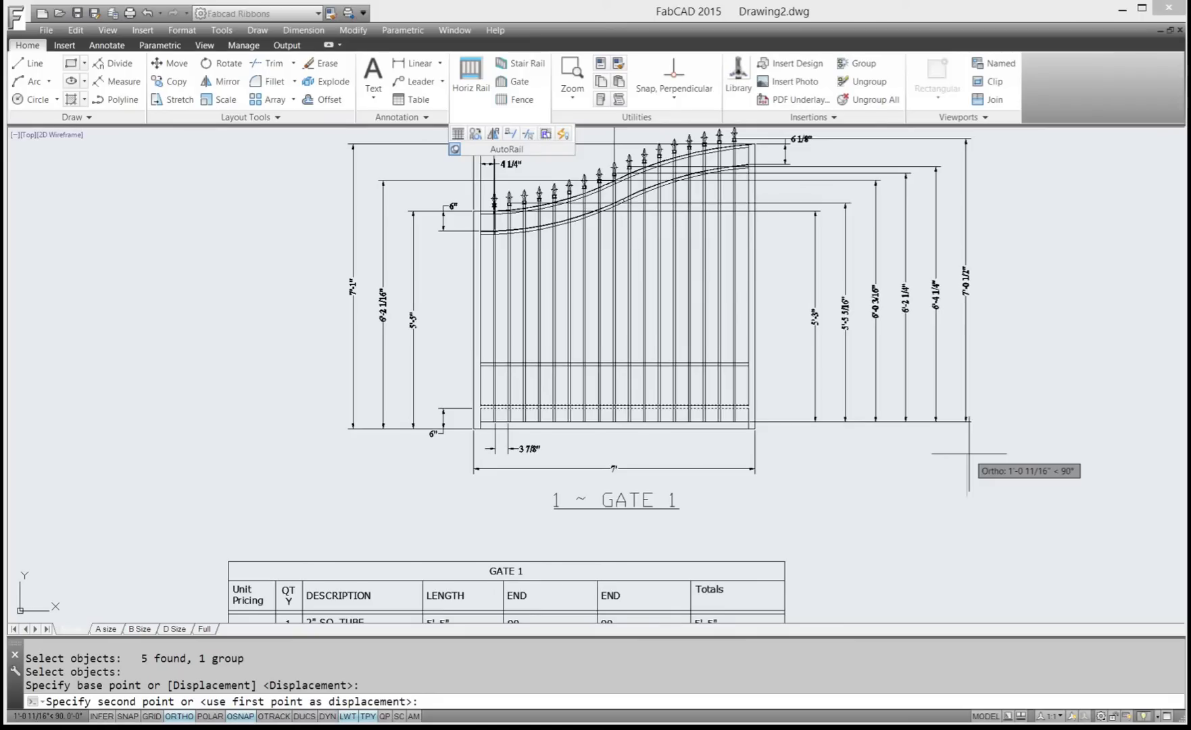
key(Return)
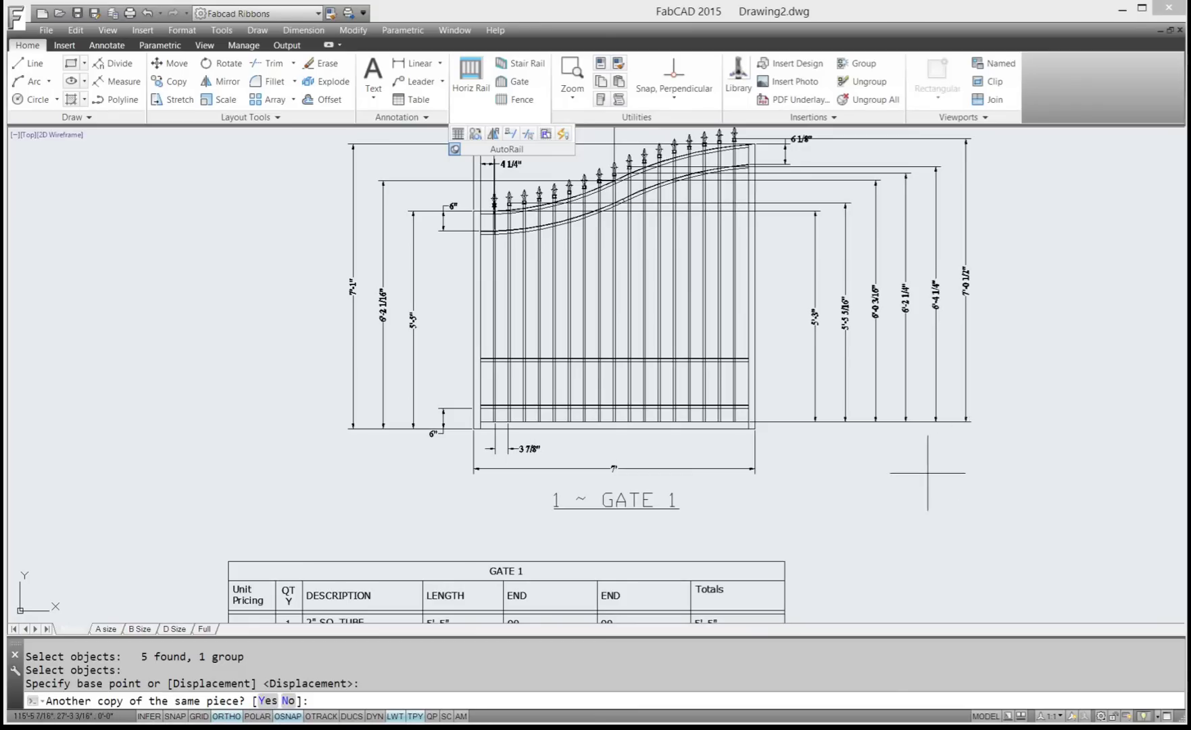
click(288, 700)
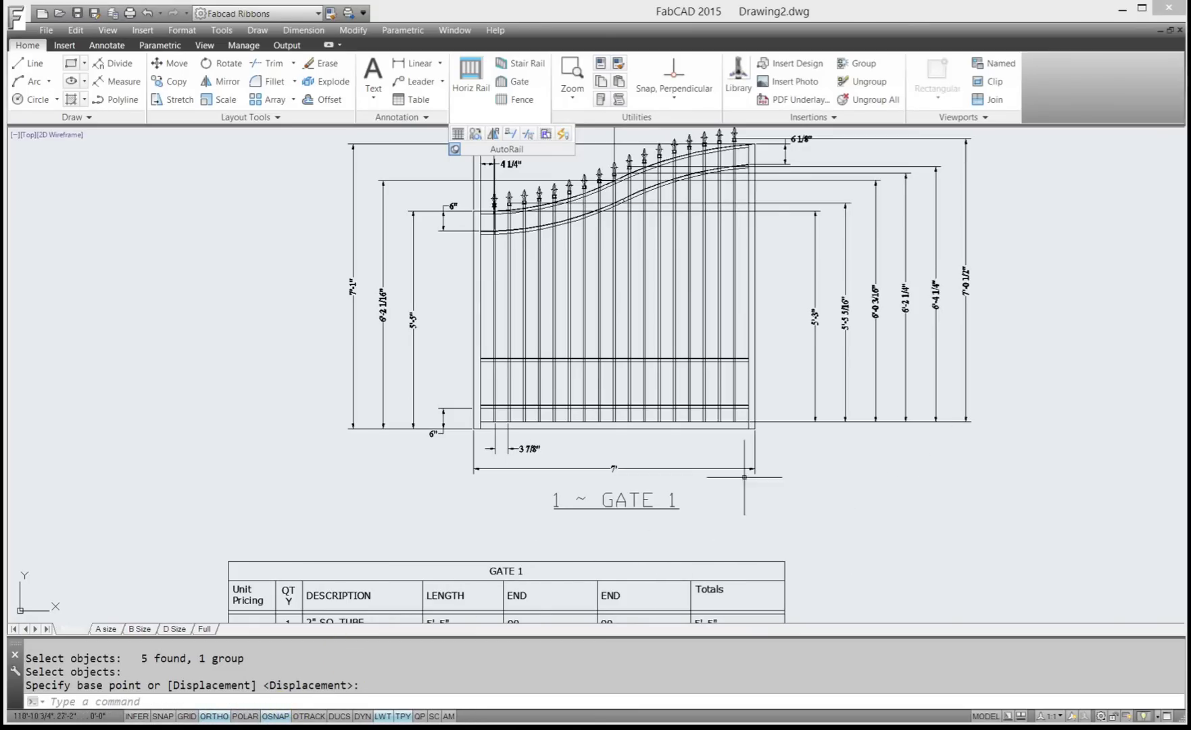
Frame the GATE 1 drawing and its parts table in the view
scroll(637, 438, up, 1)
scroll(638, 438, down, 4)
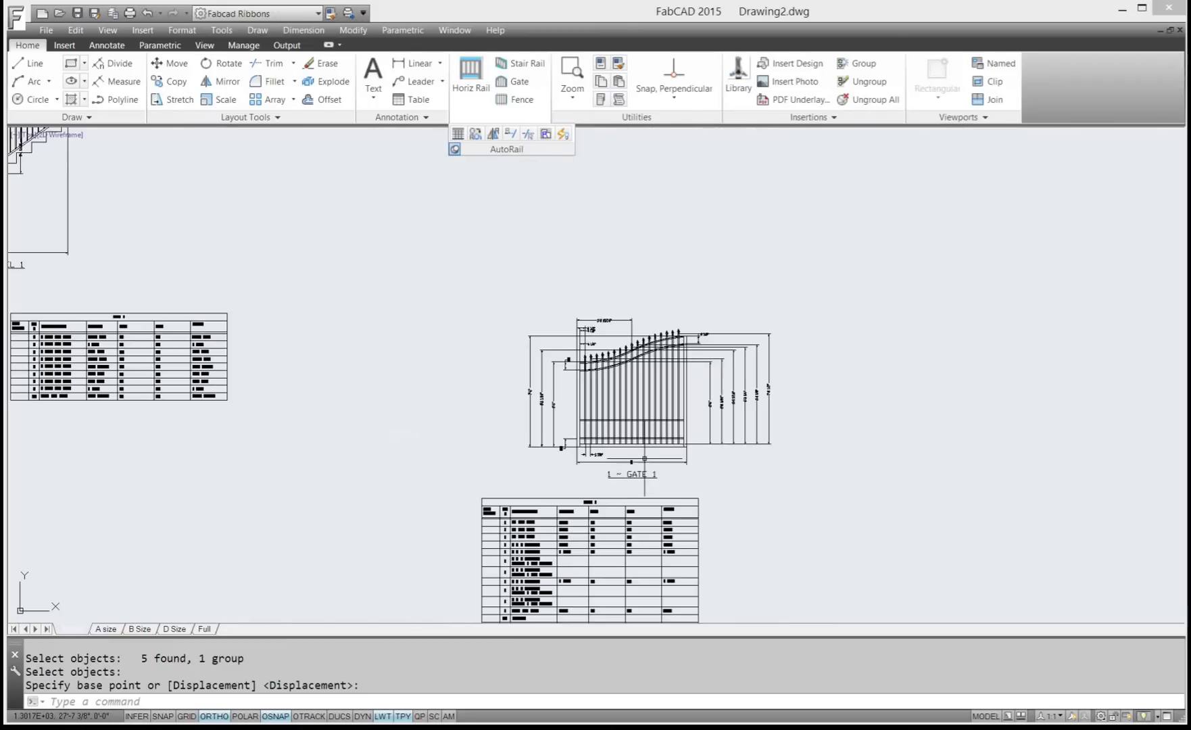
middle_drag(644, 453, 642, 400)
scroll(642, 399, up, 4)
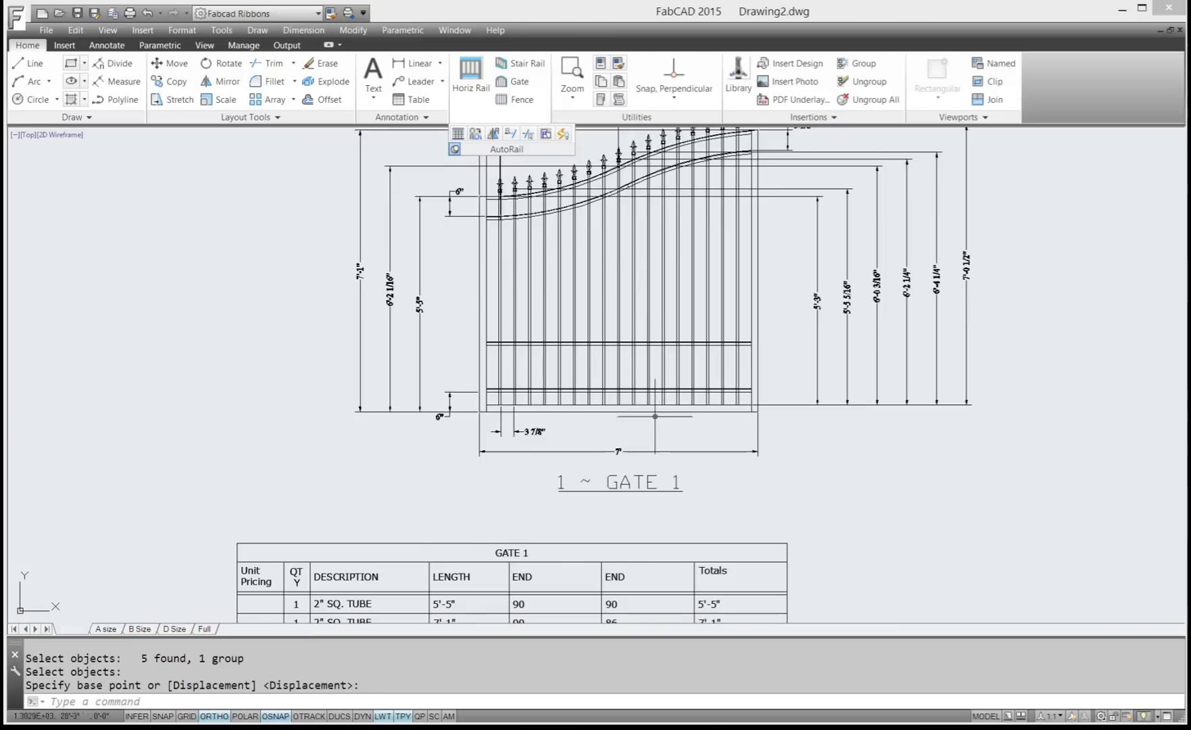
scroll(649, 413, down, 4)
scroll(650, 413, up, 6)
scroll(649, 413, down, 5)
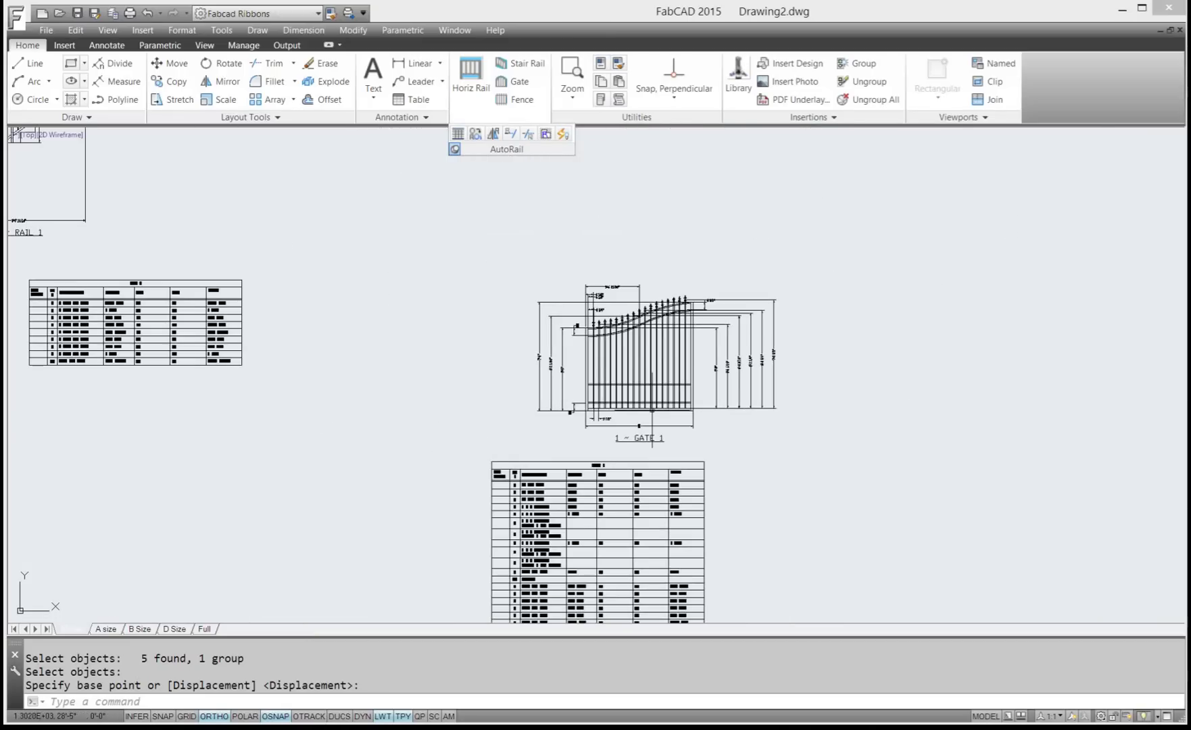
scroll(633, 400, up, 2)
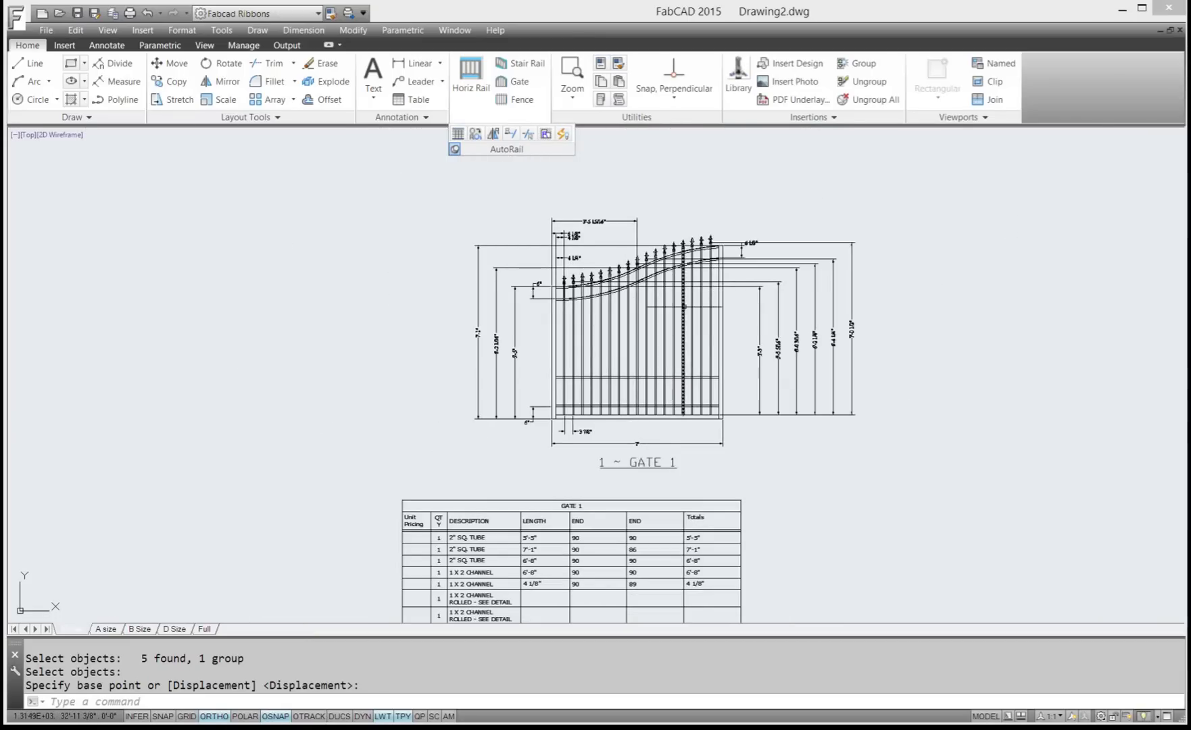
scroll(567, 322, down, 2)
scroll(530, 337, down, 3)
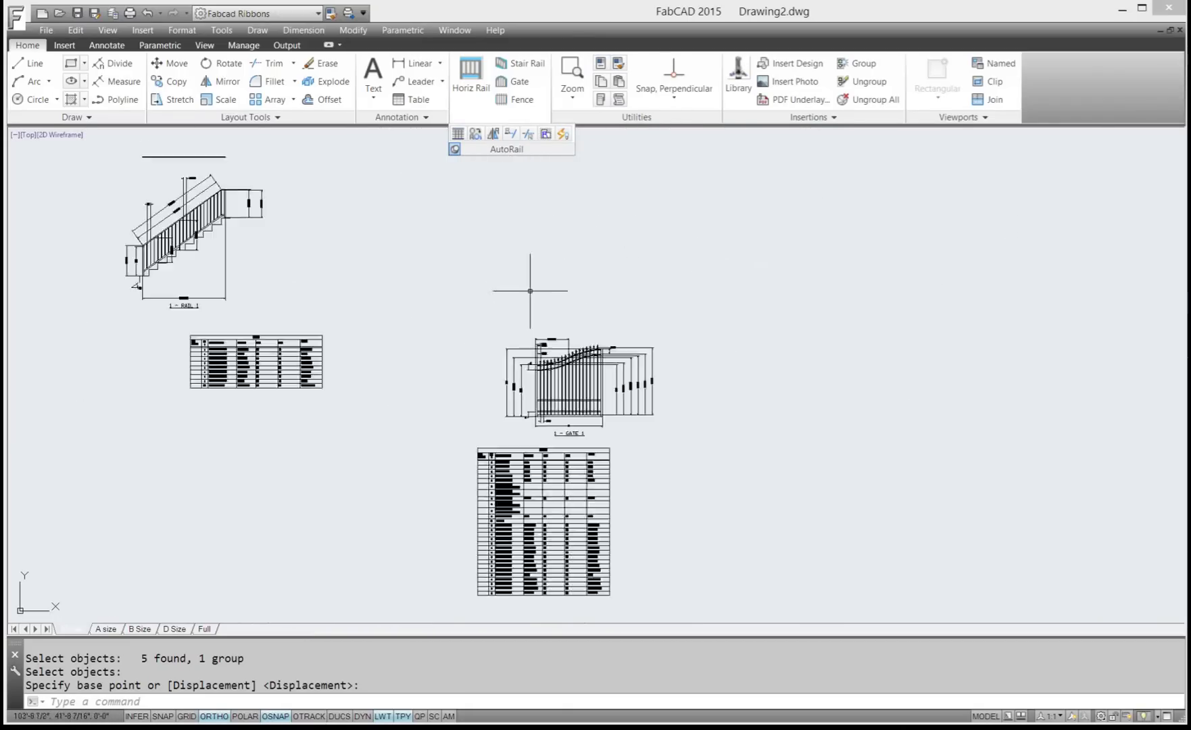
scroll(580, 378, up, 5)
middle_drag(580, 378, 472, 339)
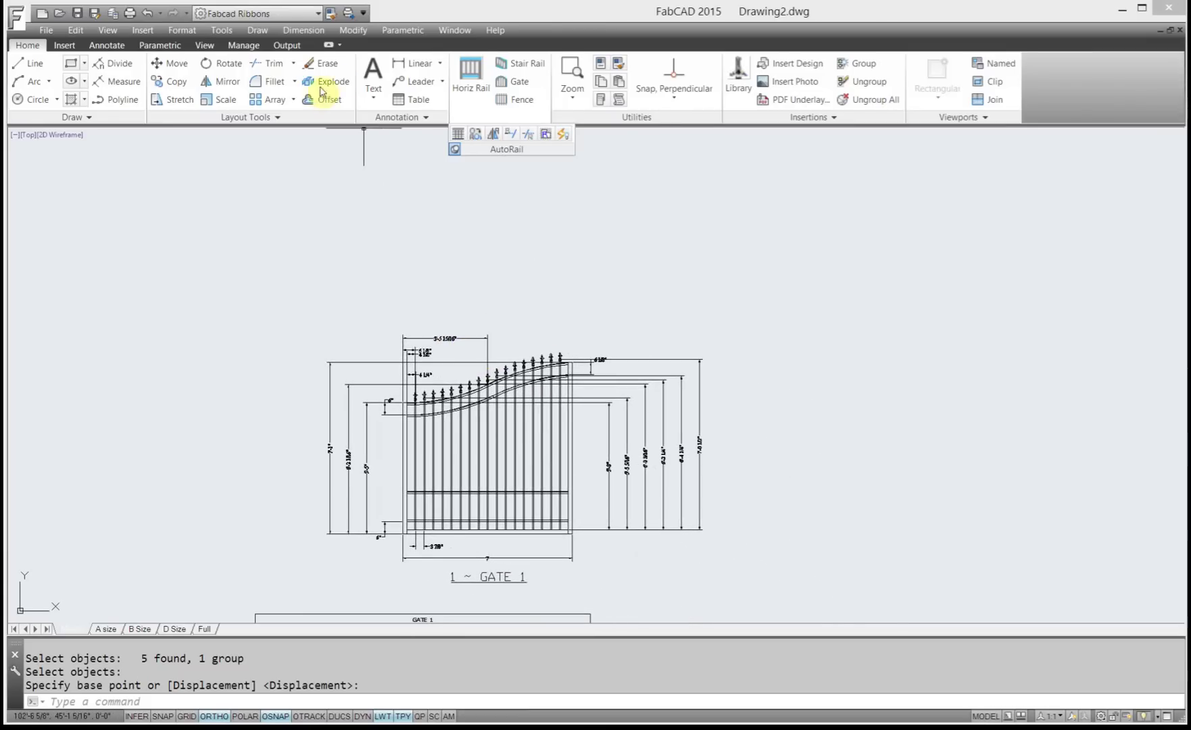
Erase the seven vertical dimensions on GATE 1's right side
click(327, 63)
click(759, 561)
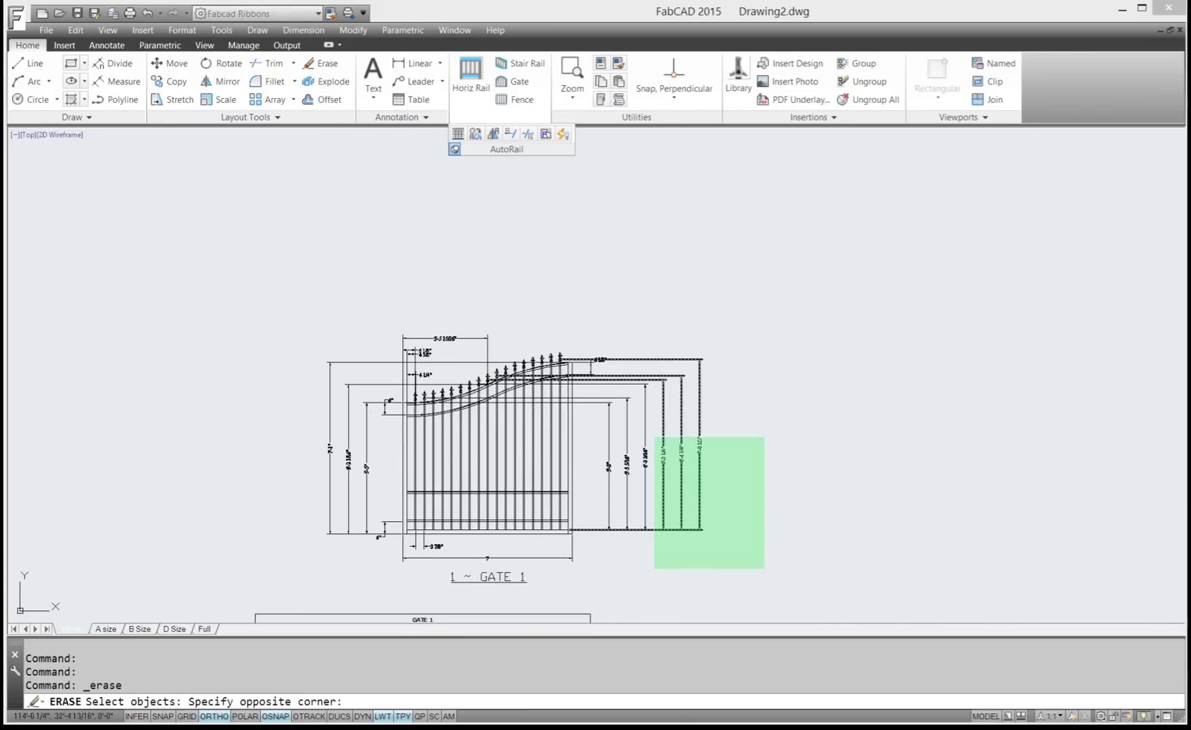
click(583, 329)
key(Return)
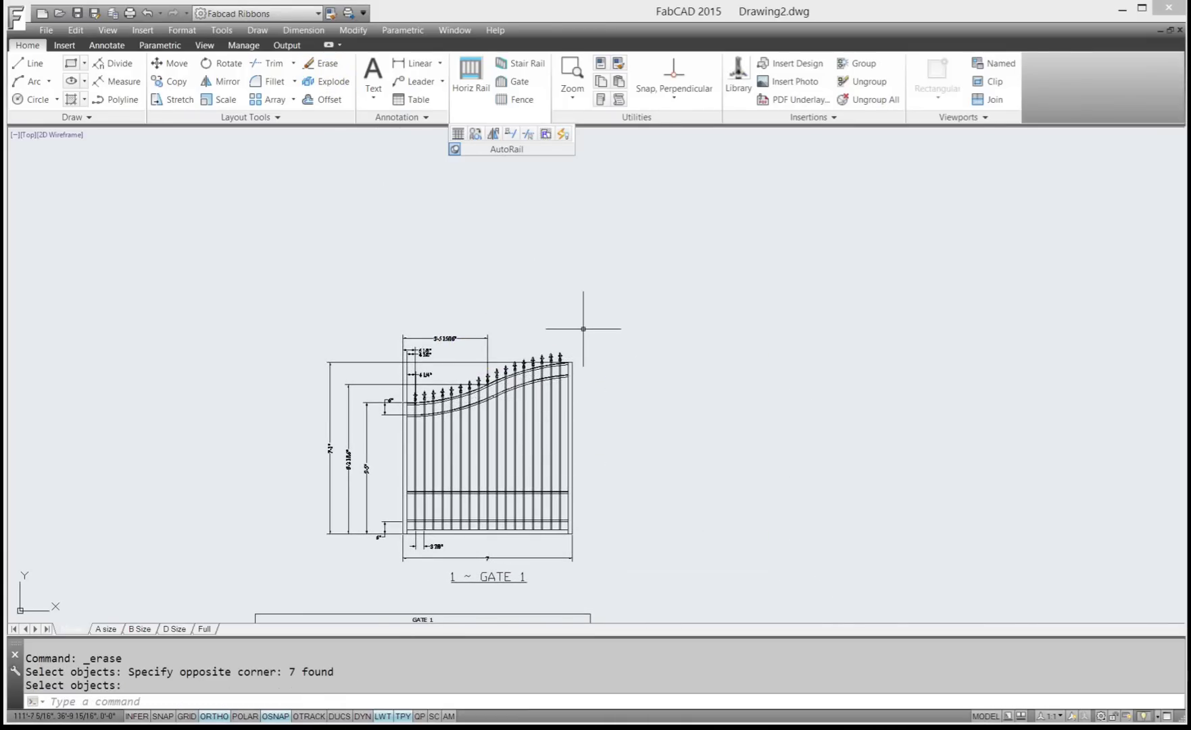
scroll(581, 363, down, 3)
scroll(567, 369, up, 6)
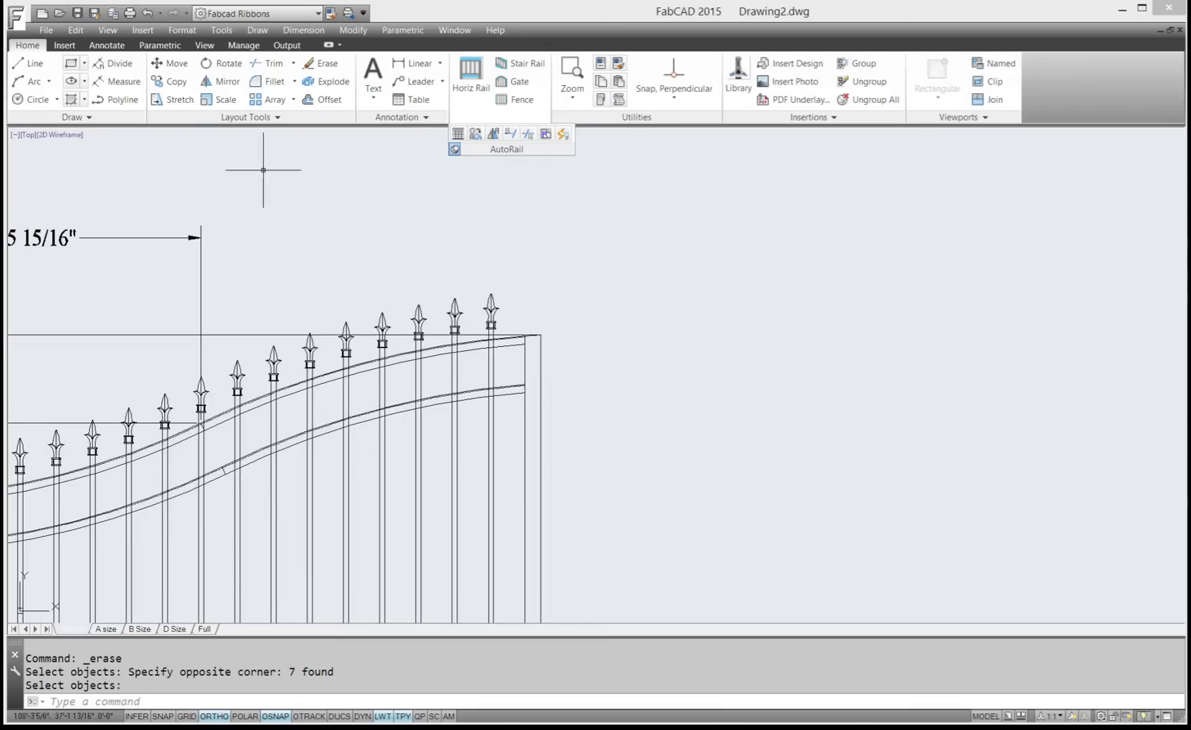
Draw a line from the top rail's right end: 0.5" horizontally, then straight up above the gate
click(26, 64)
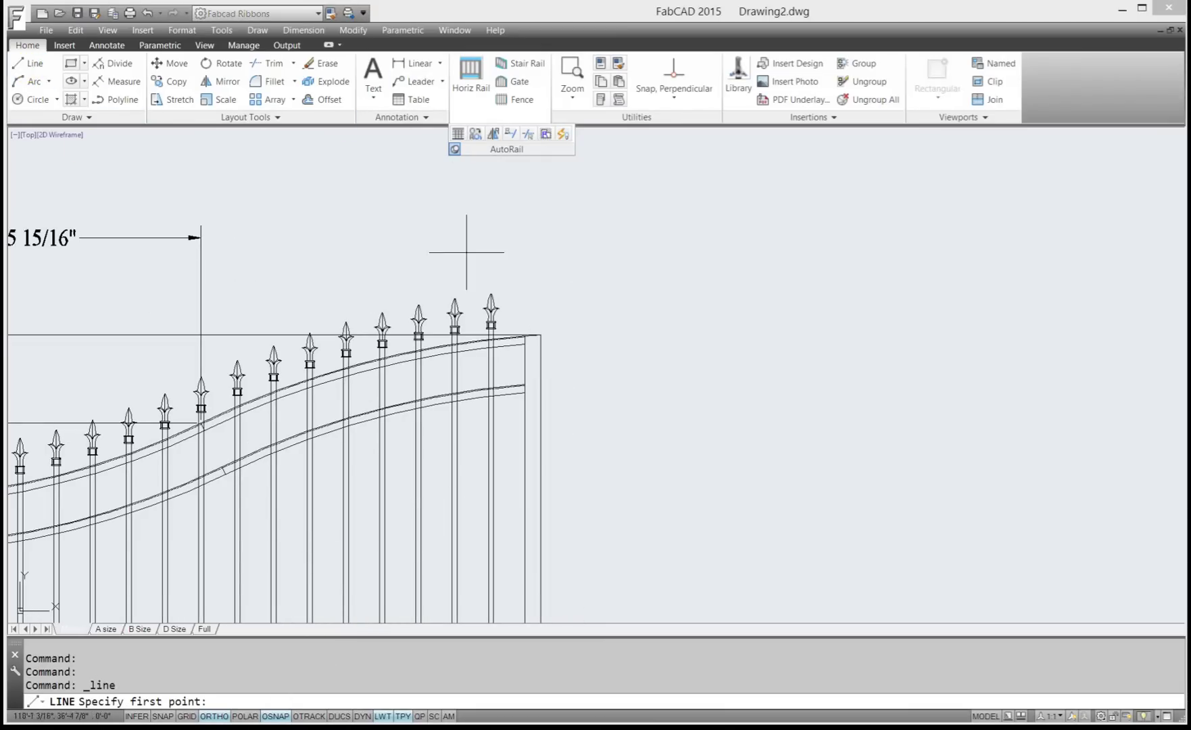
click(541, 334)
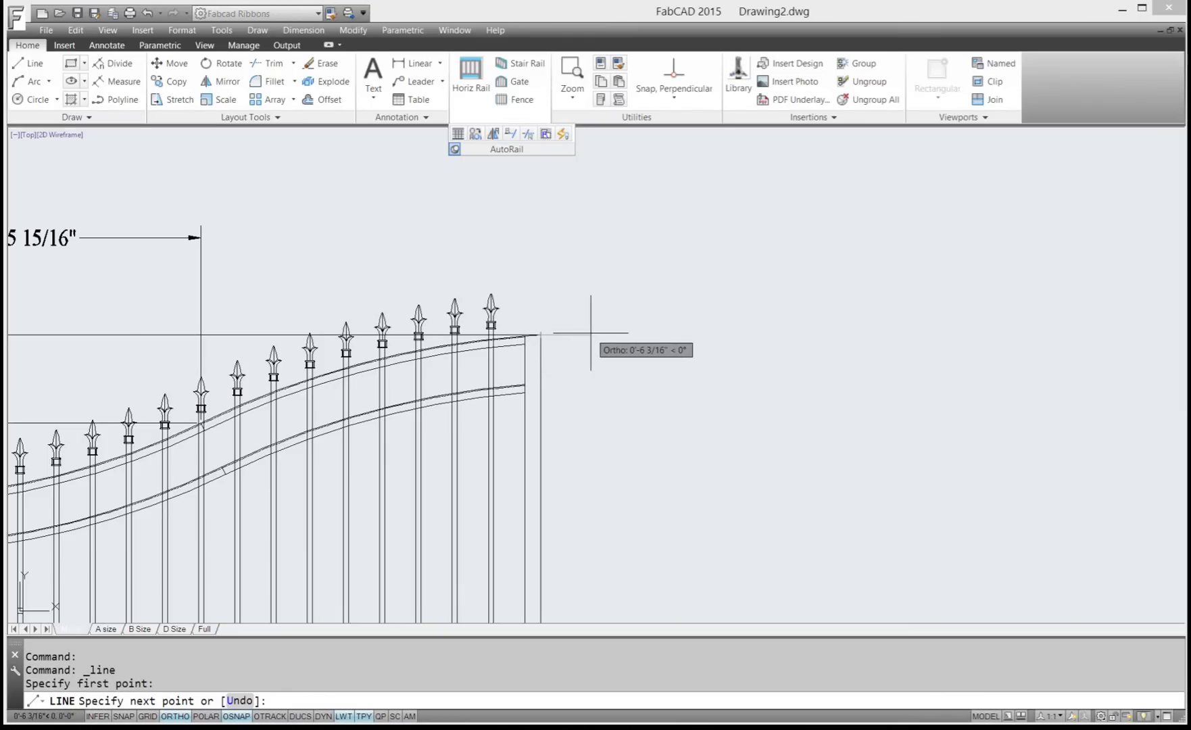
text(.5)
key(Return)
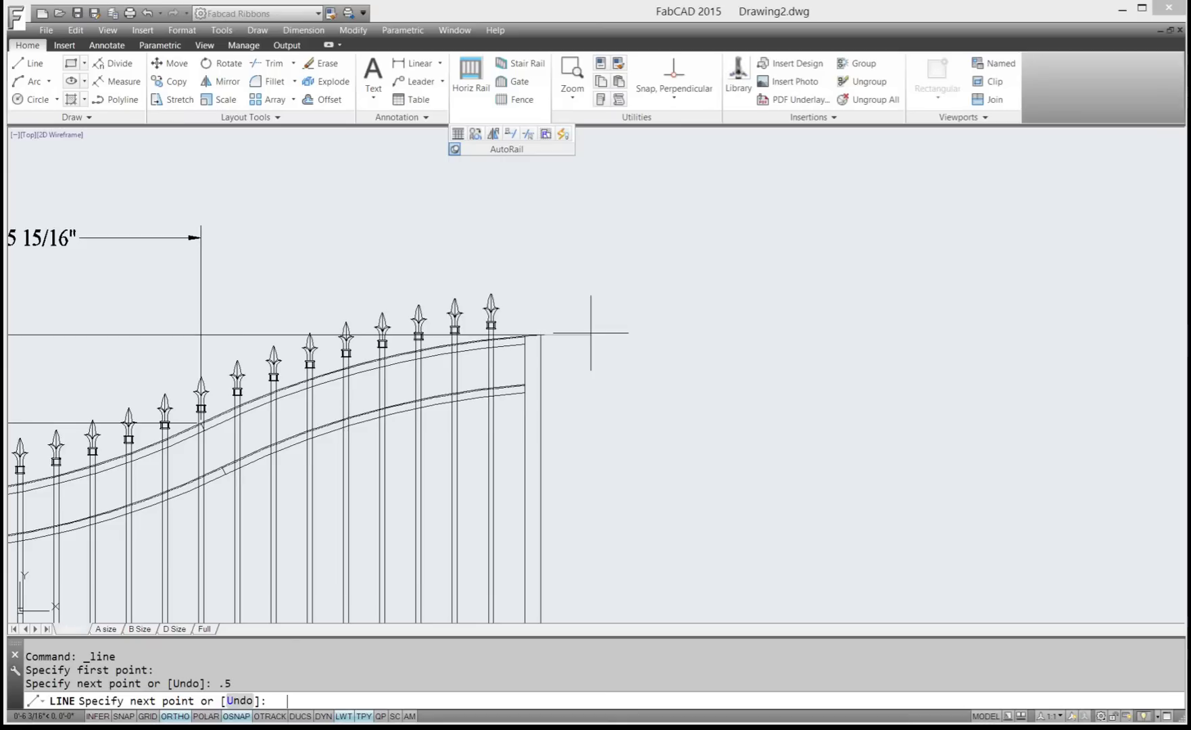
click(544, 173)
key(Return)
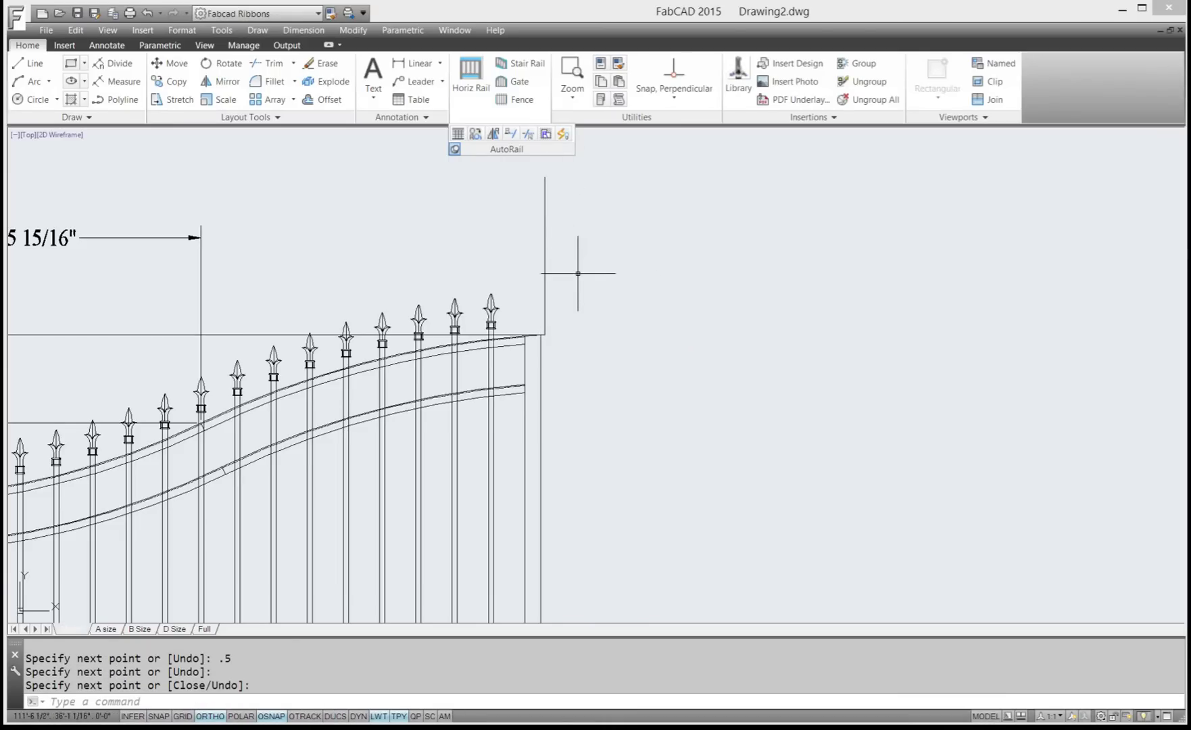
scroll(578, 273, down, 5)
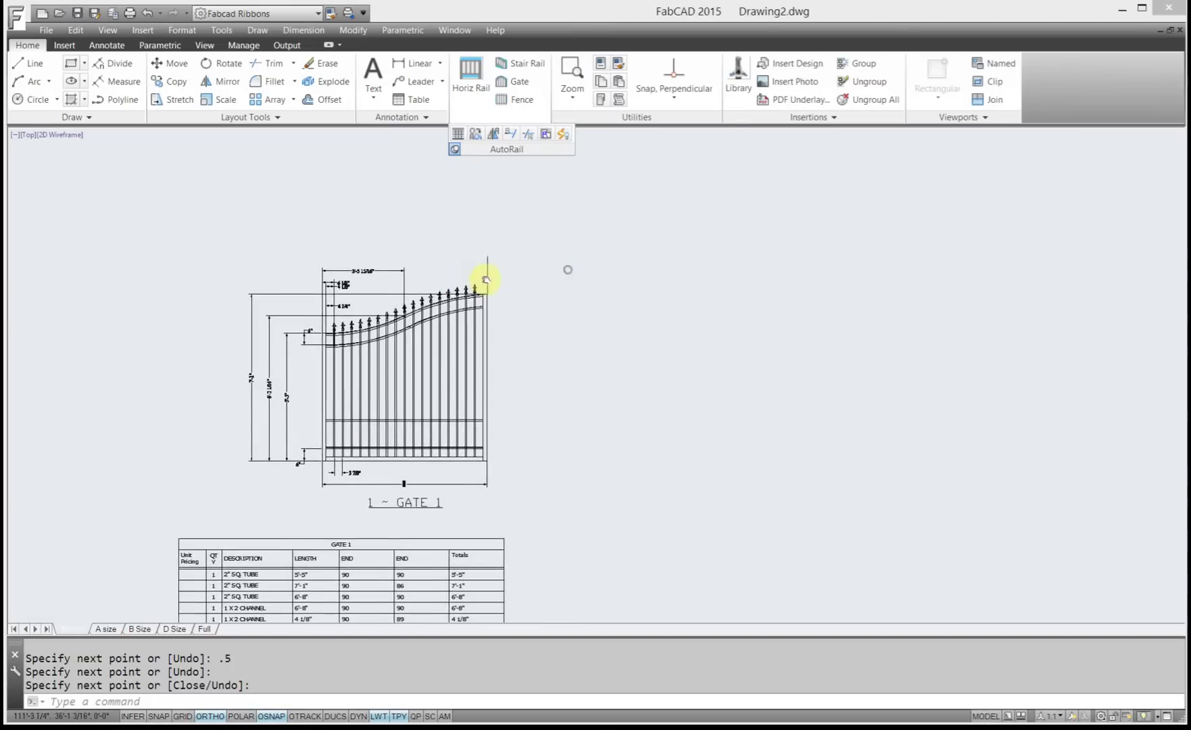
middle_drag(487, 279, 469, 285)
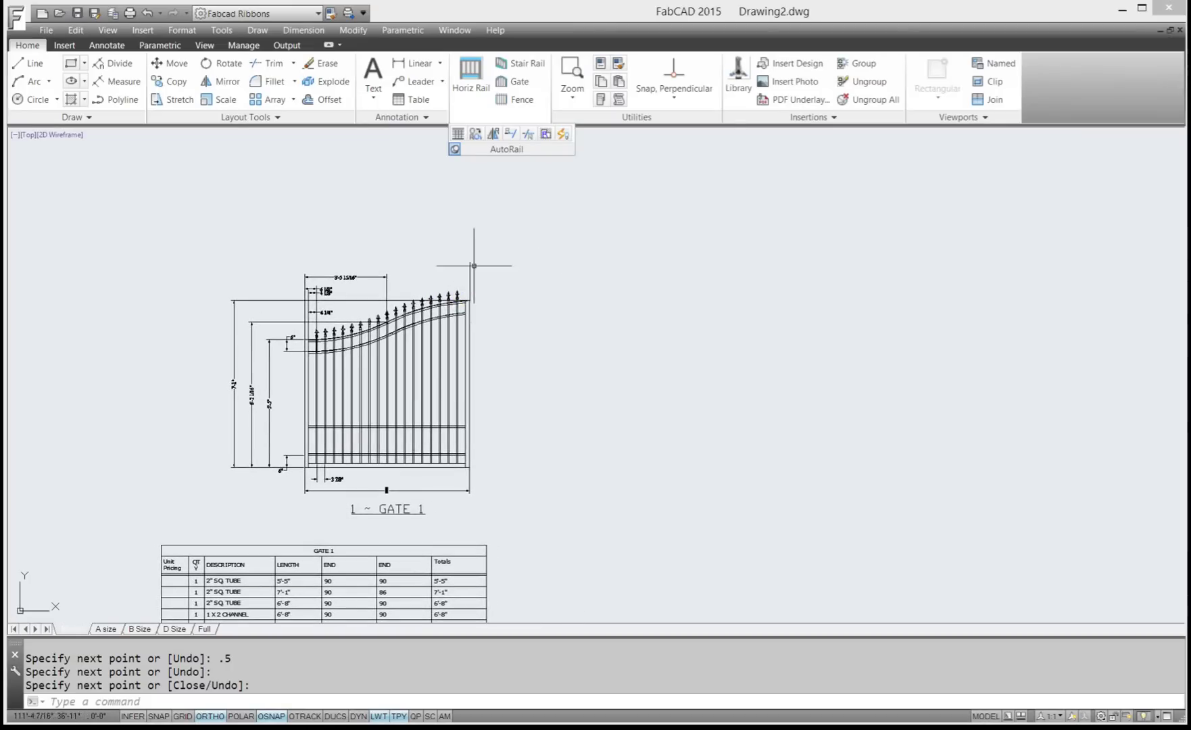
Mirror the whole GATE 1 assembly about its right edge, keeping the original and labelling the copy GATE 2
click(494, 135)
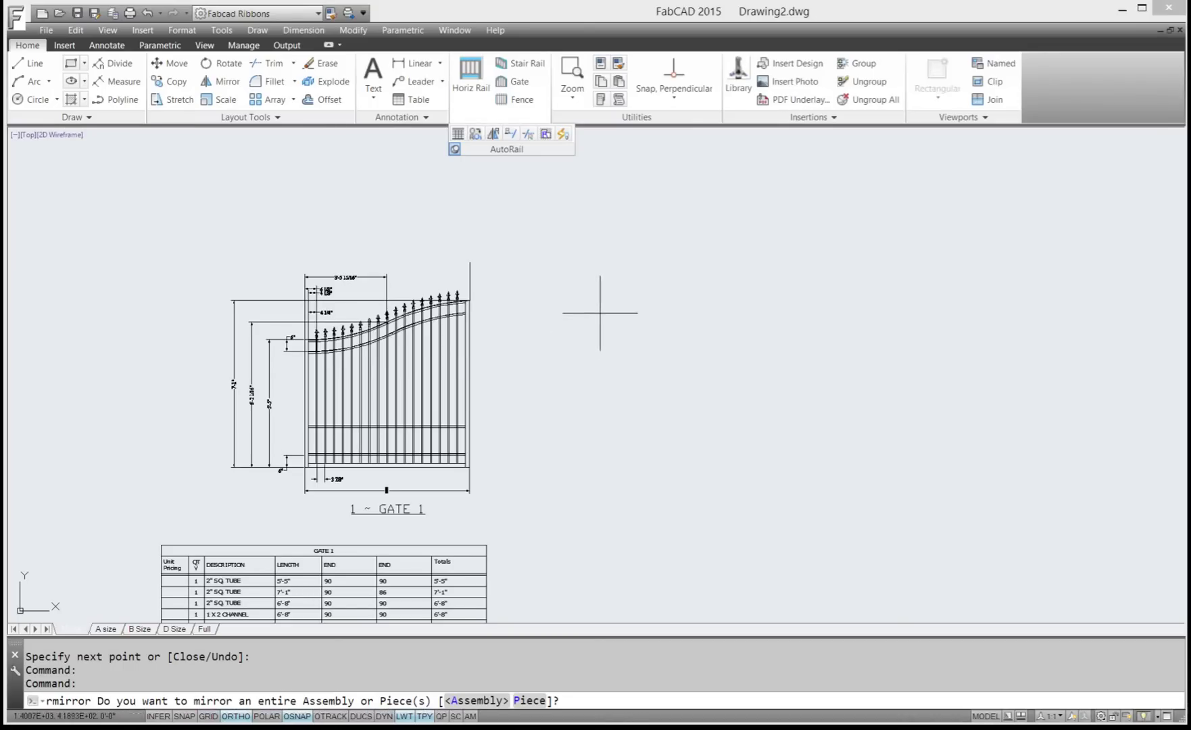
key(Return)
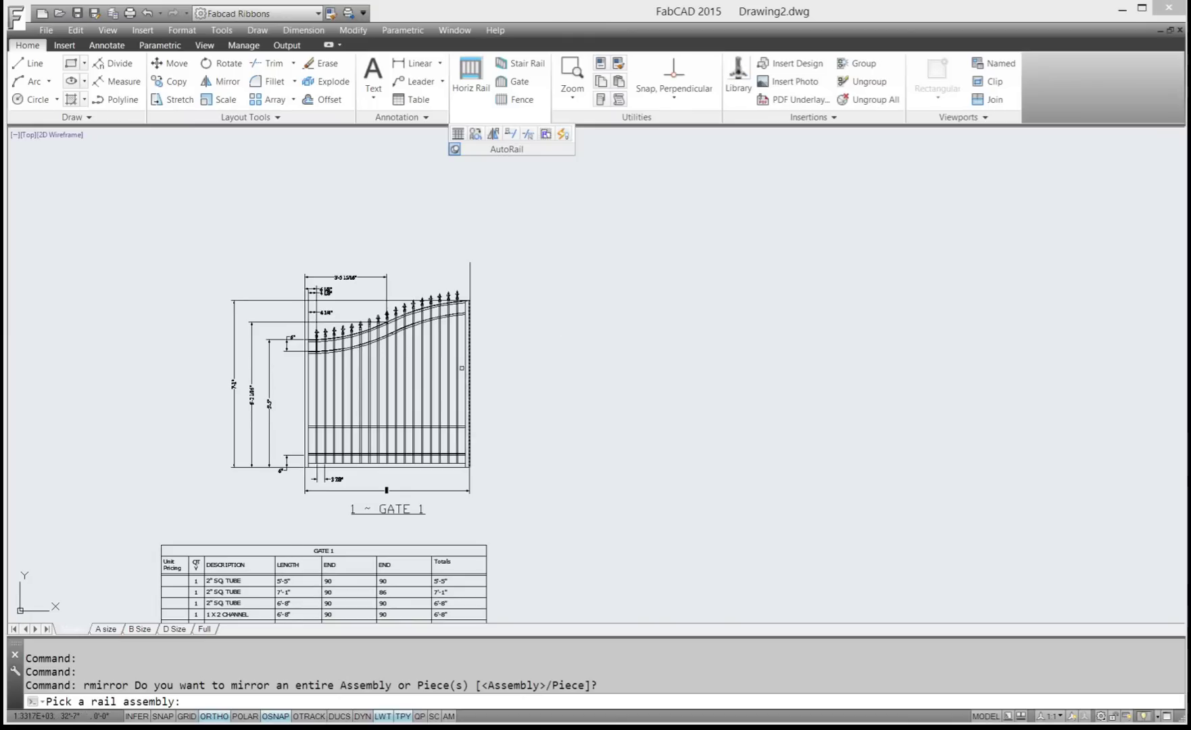
click(439, 367)
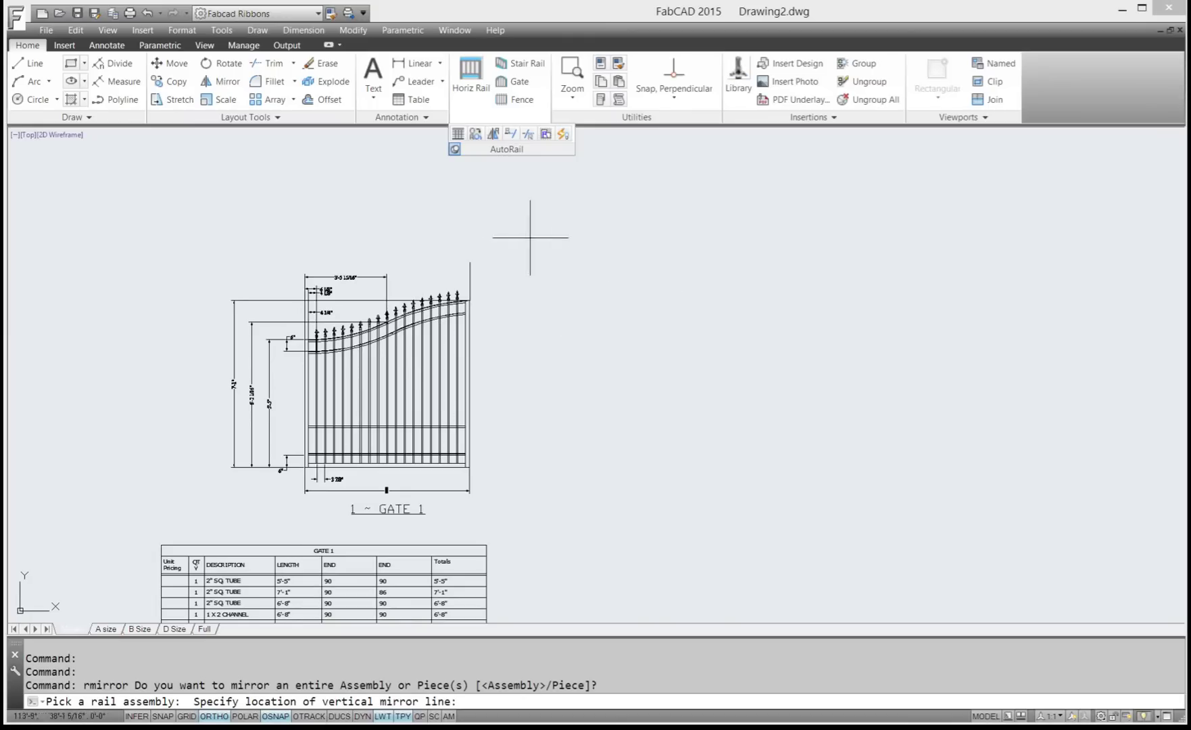
click(469, 262)
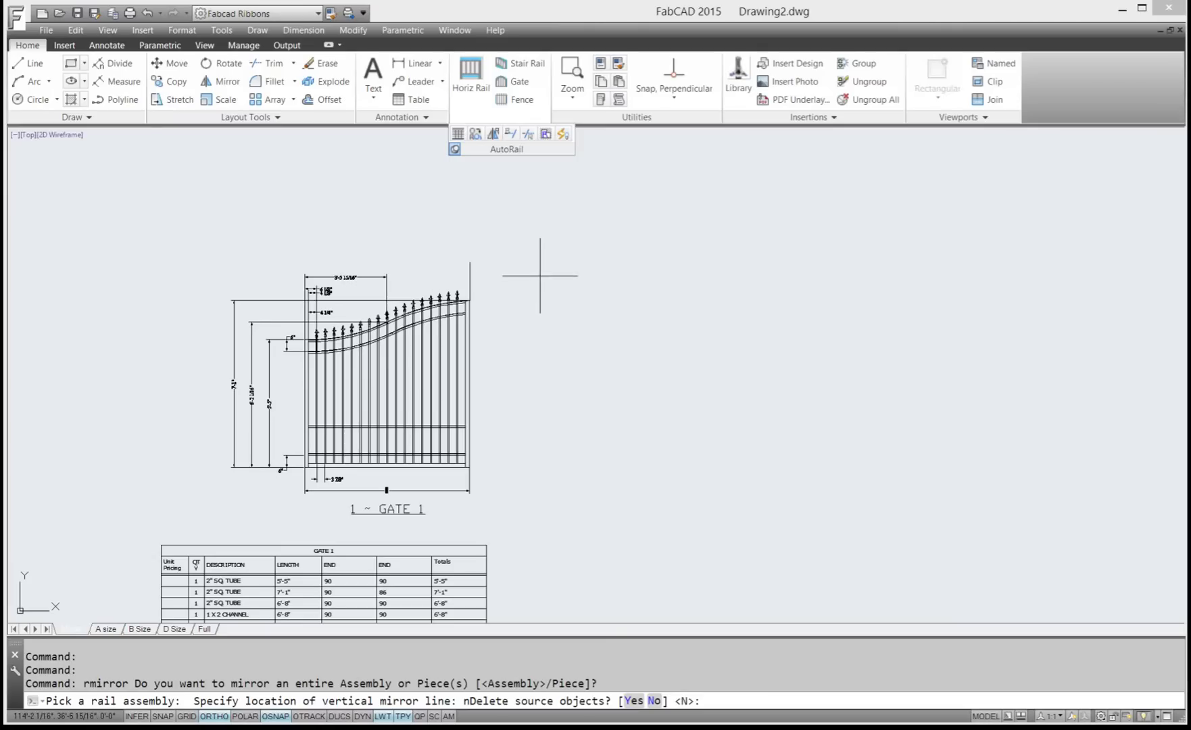
key(Return)
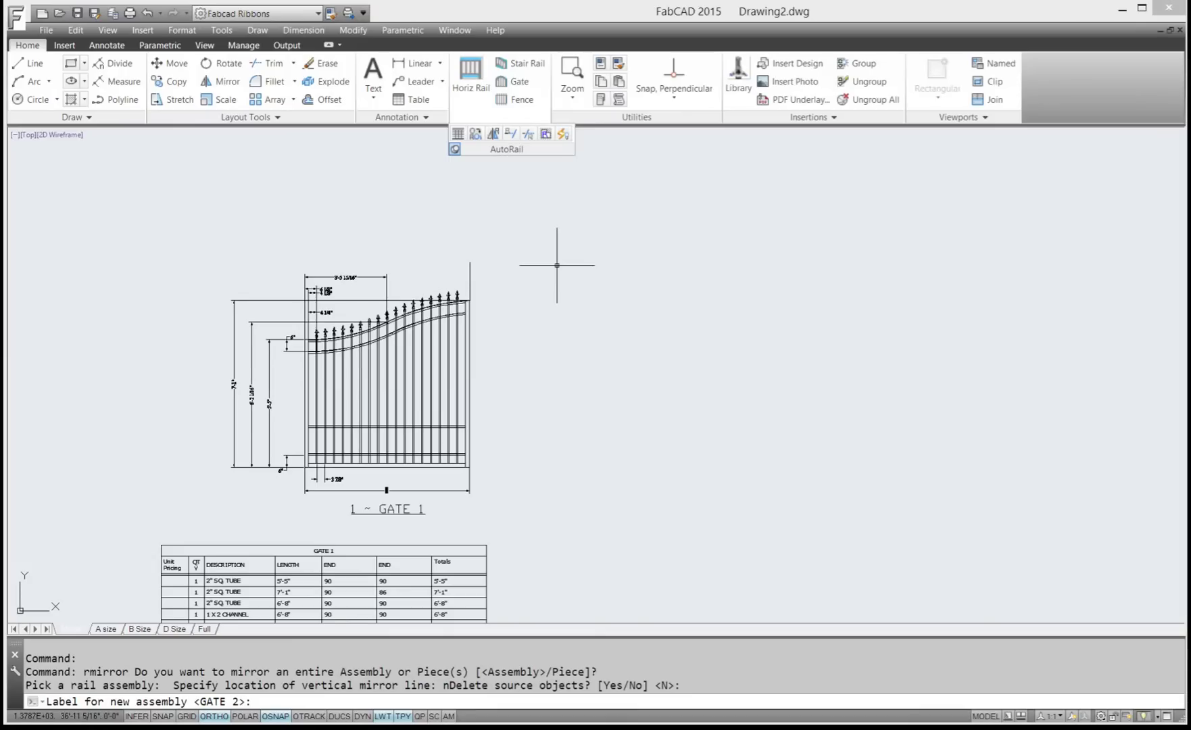
right_click(558, 266)
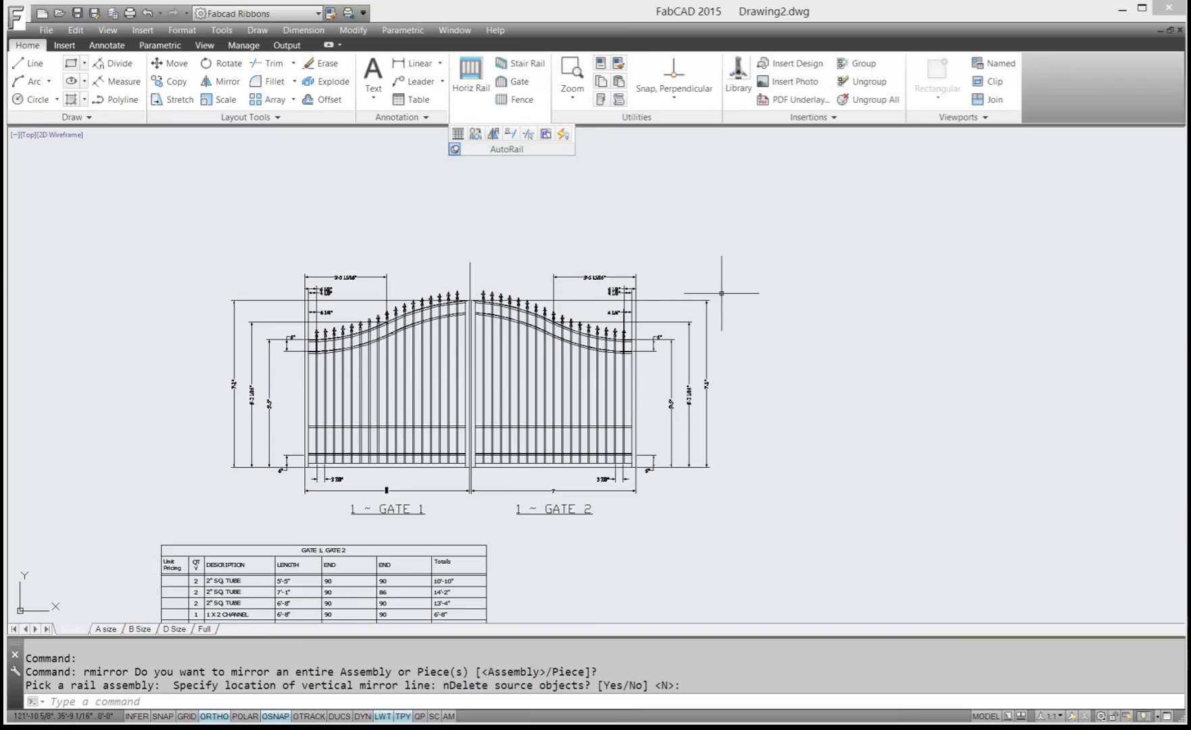
middle_drag(523, 457, 616, 322)
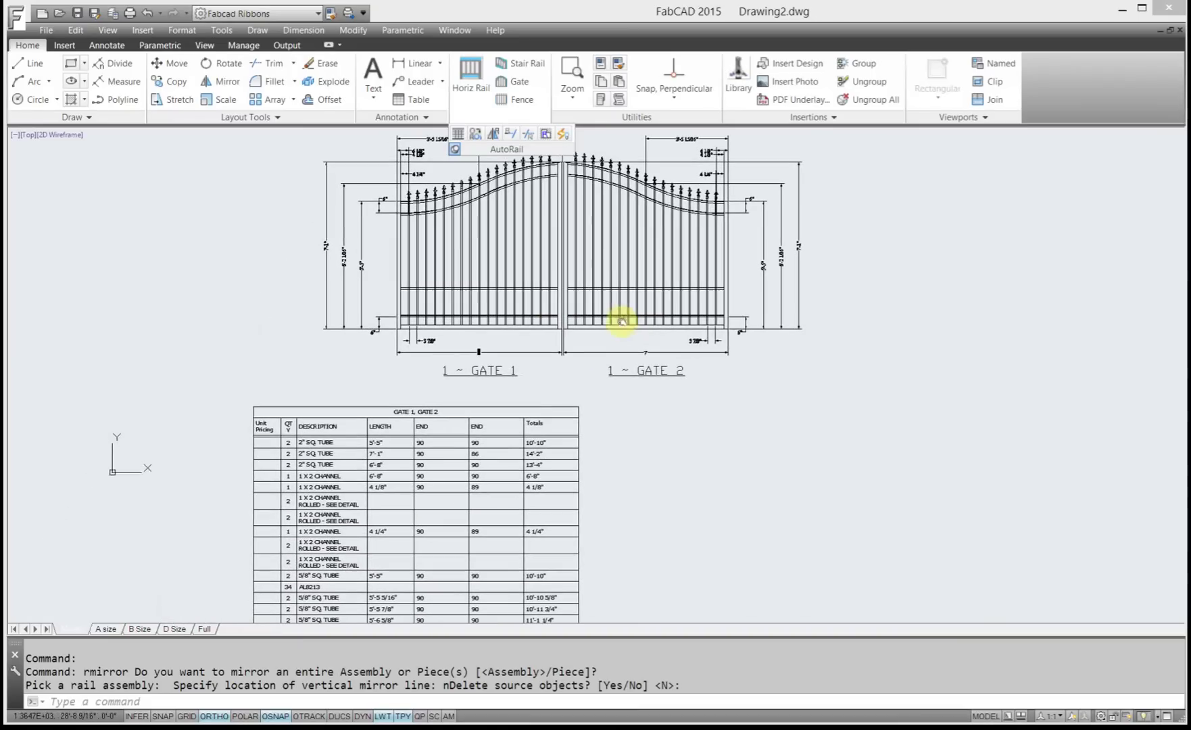
scroll(401, 454, down, 4)
scroll(401, 405, up, 10)
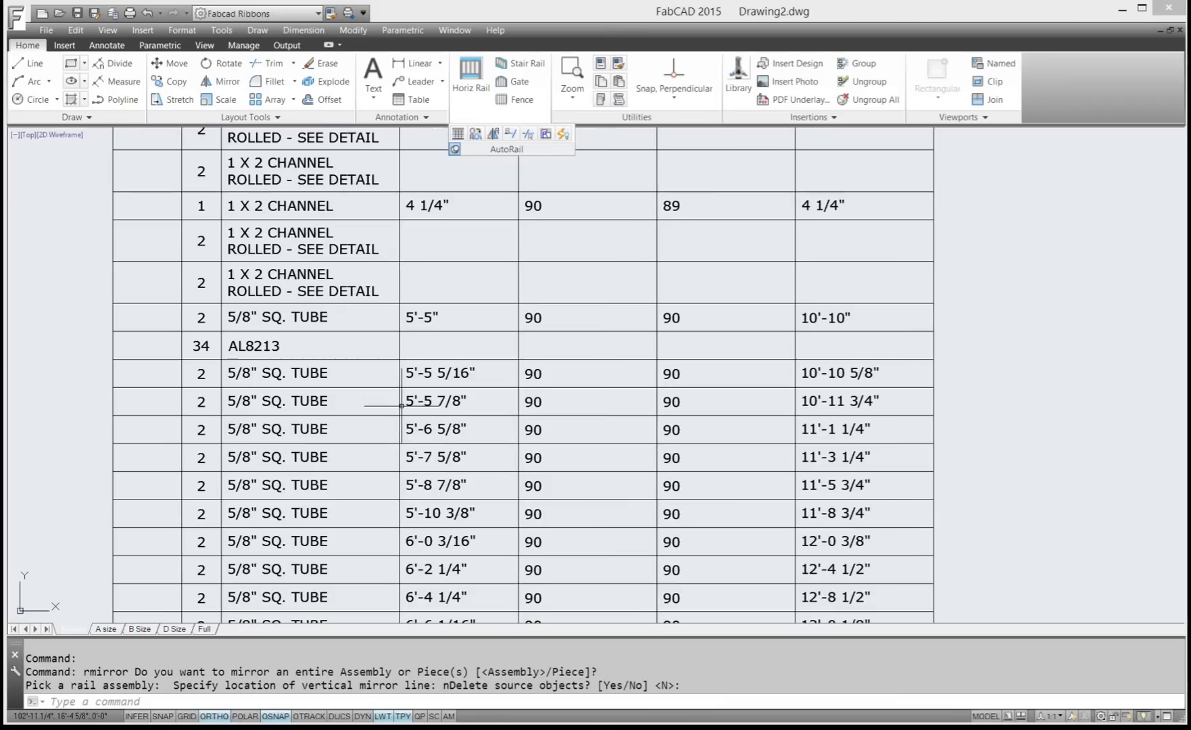
scroll(401, 407, down, 3)
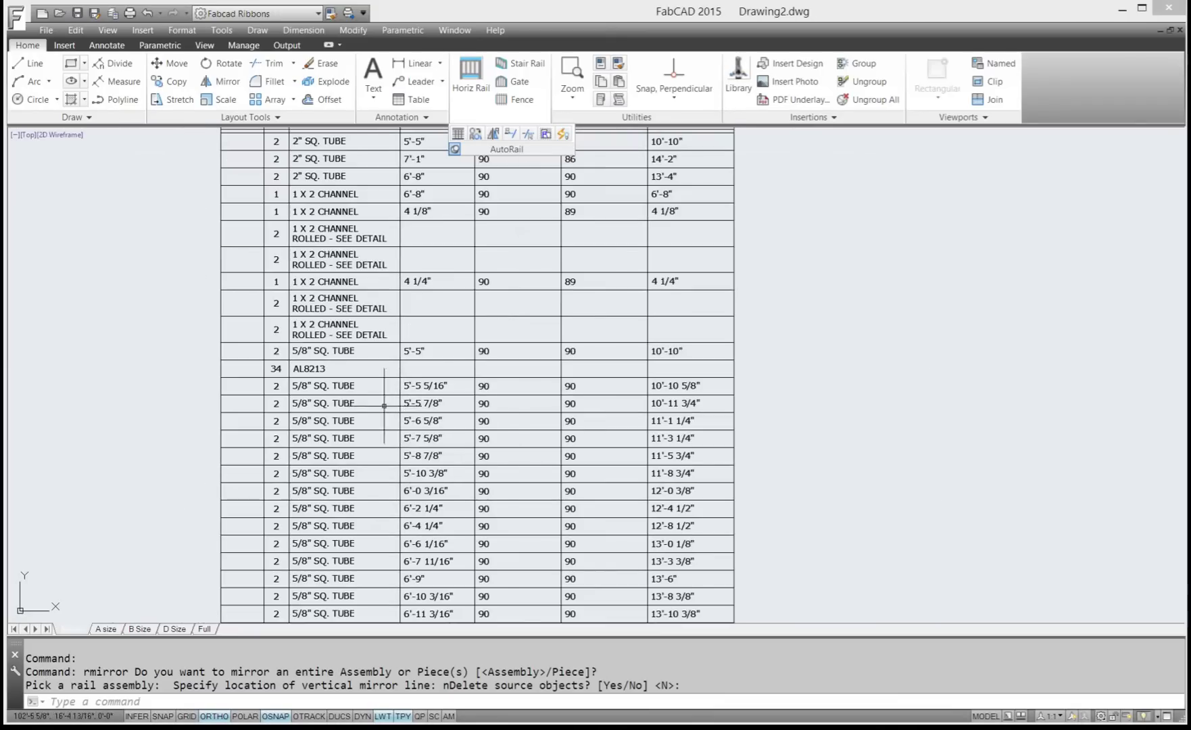
scroll(291, 349, up, 5)
scroll(288, 378, down, 6)
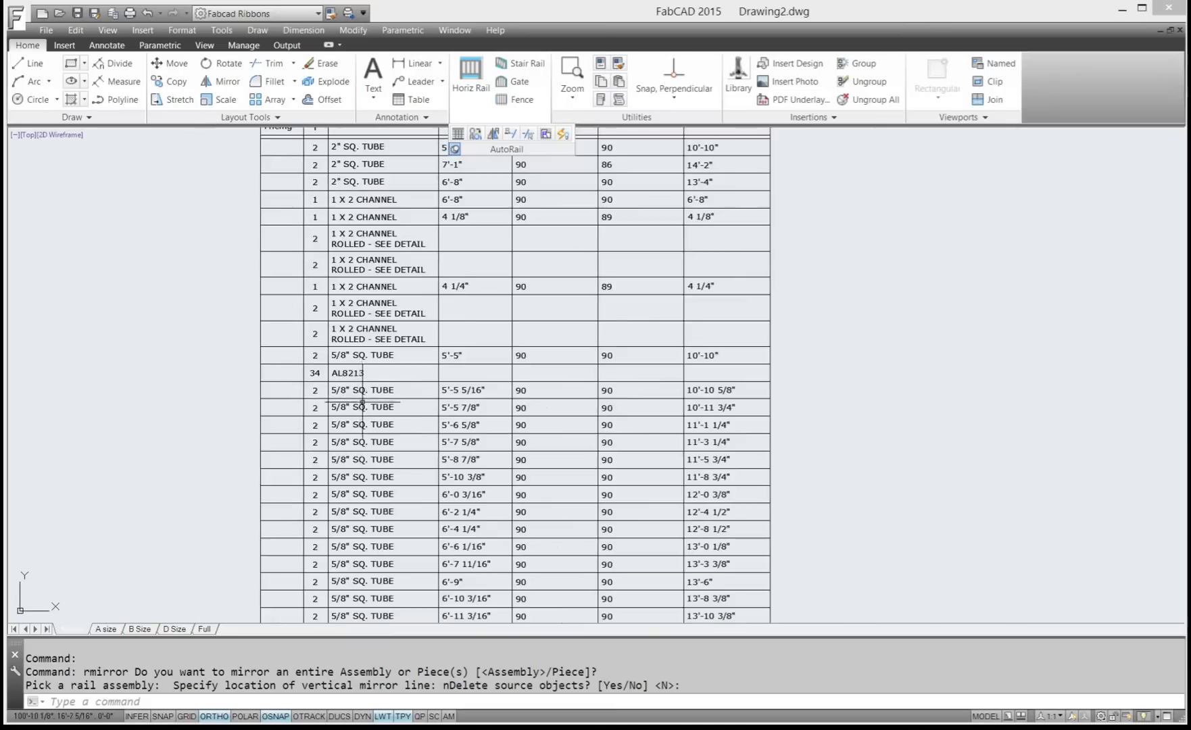
scroll(358, 448, up, 4)
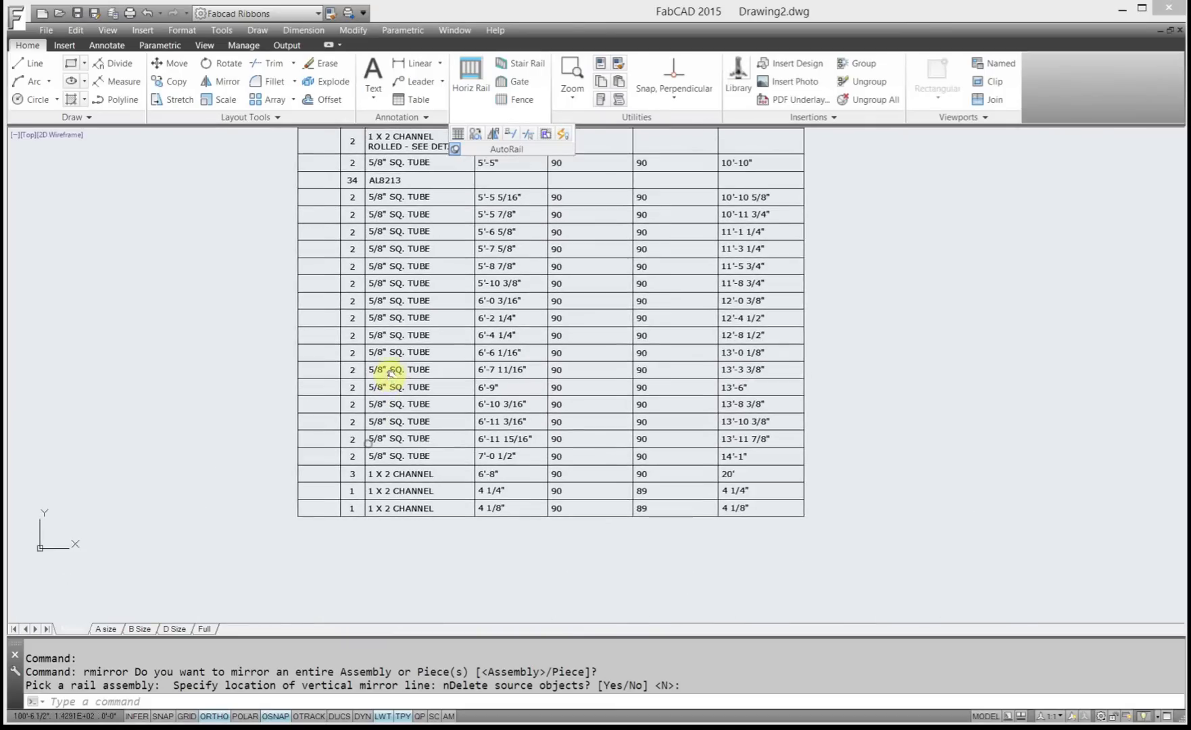
scroll(520, 432, down, 4)
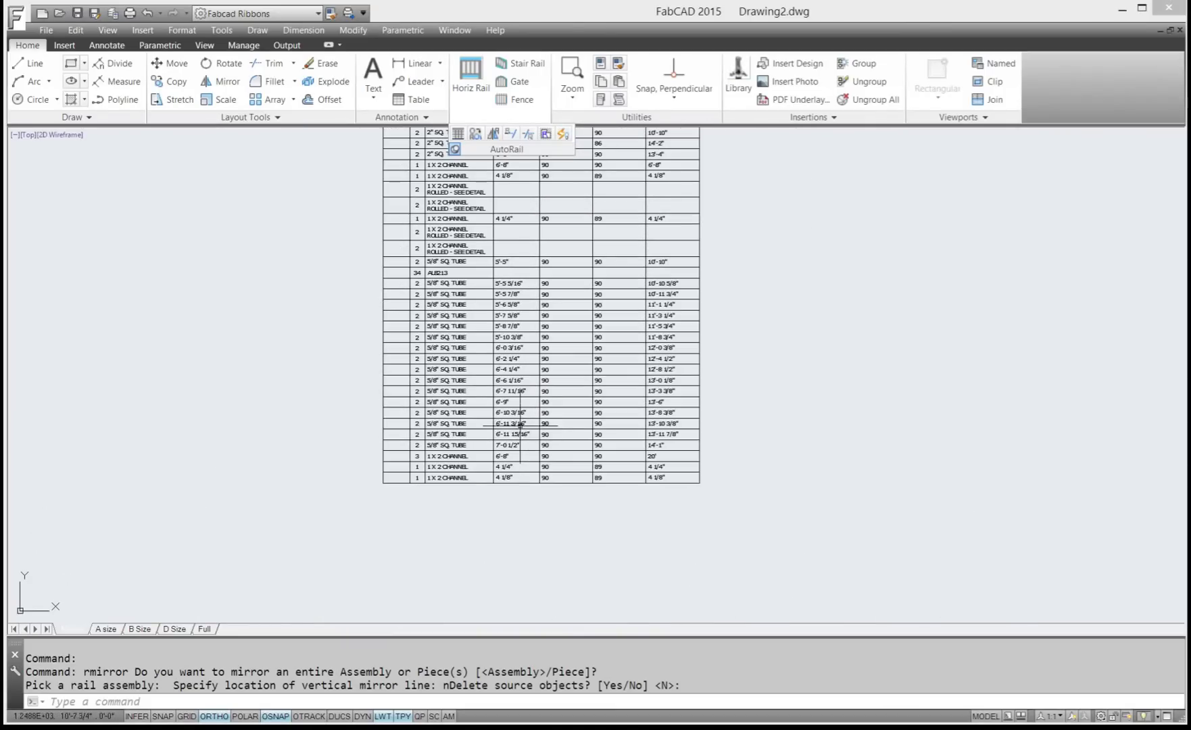
scroll(520, 406, up, 3)
scroll(504, 448, up, 2)
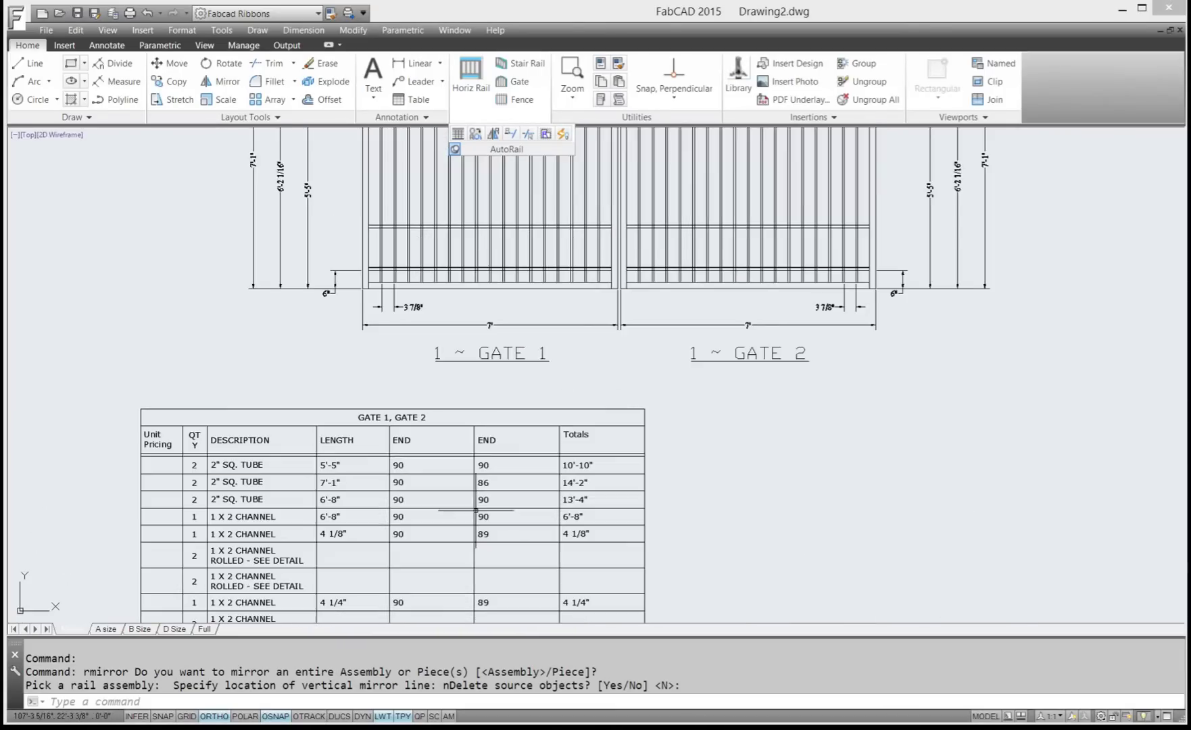
scroll(579, 420, up, 3)
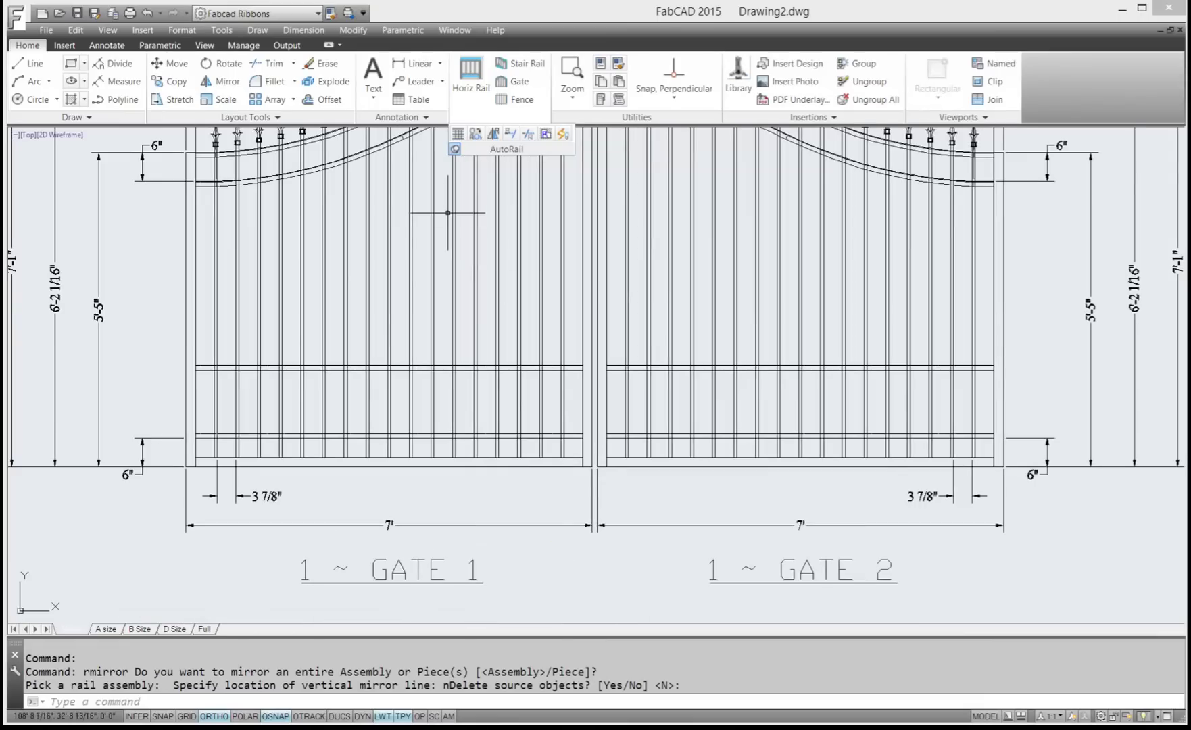
click(490, 154)
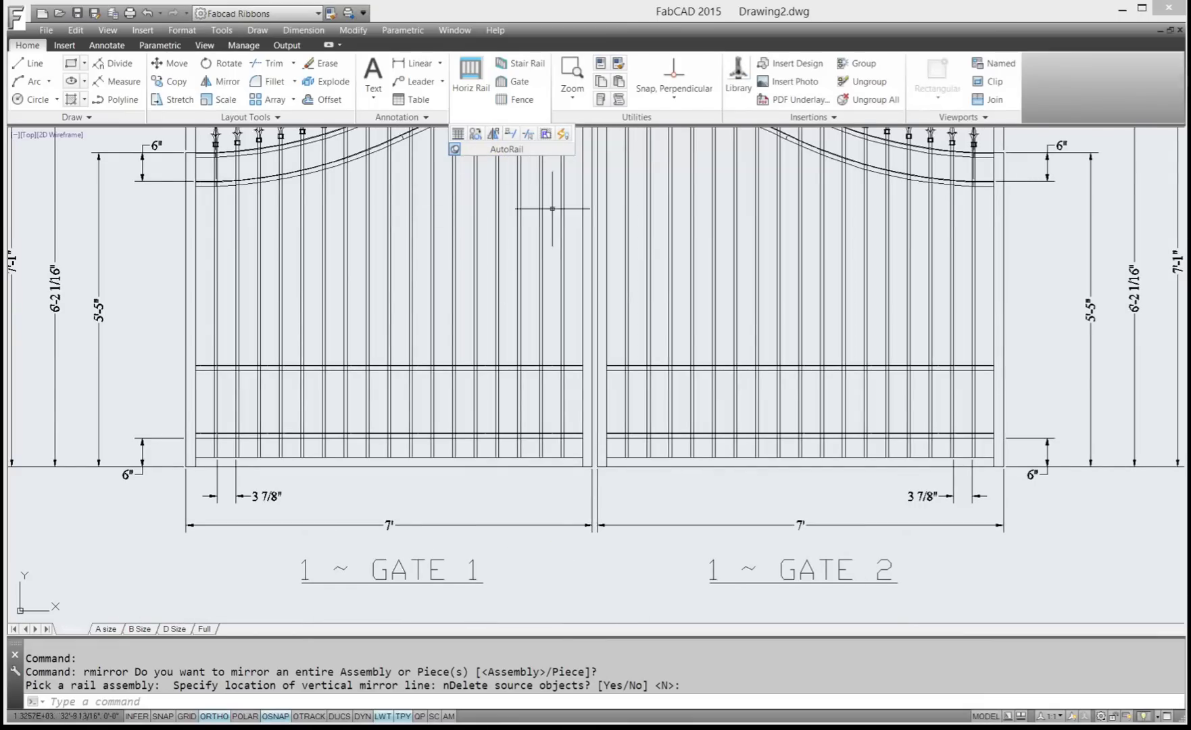
click(504, 134)
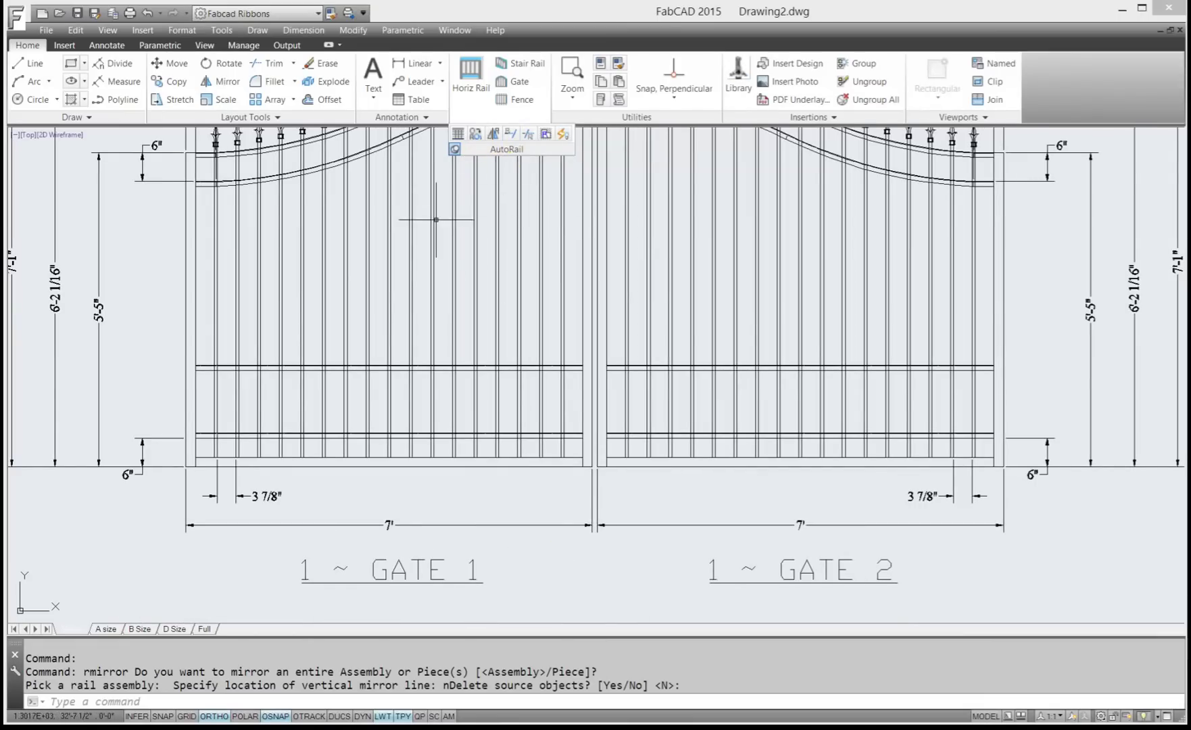
Zoom and pan to frame the whole dimensioned 36° stair rail elevation
scroll(434, 231, down, 6)
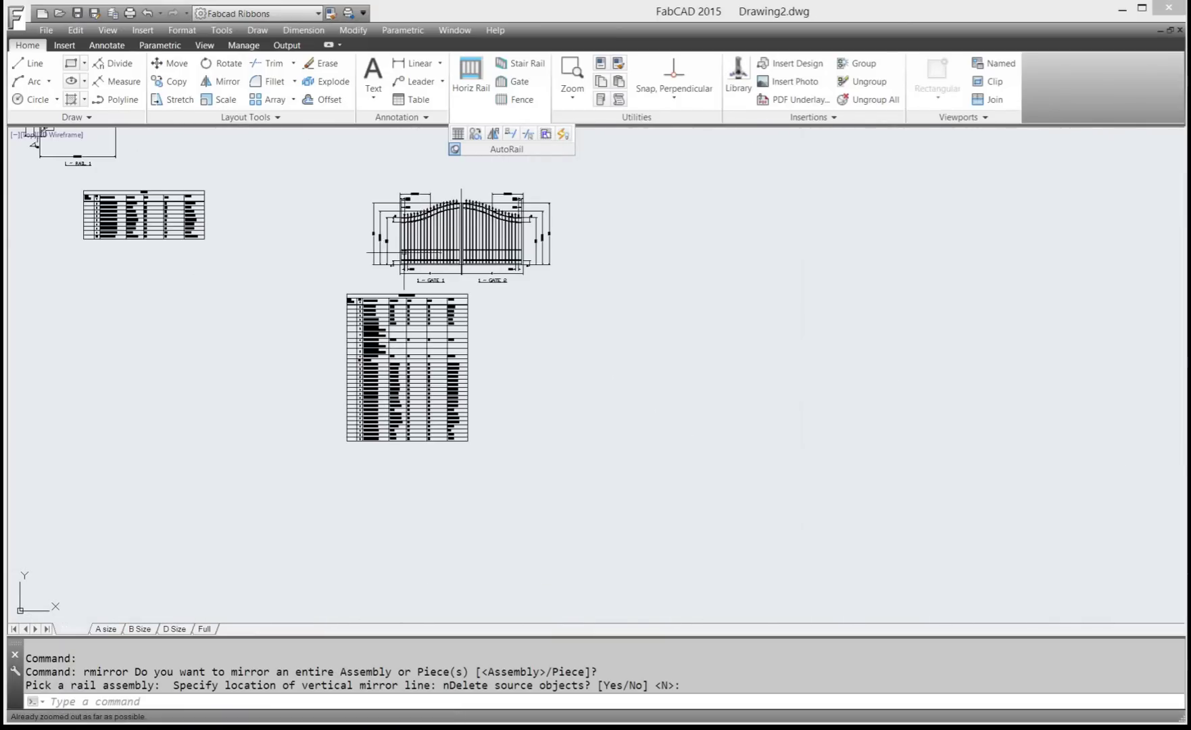
scroll(379, 256, down, 3)
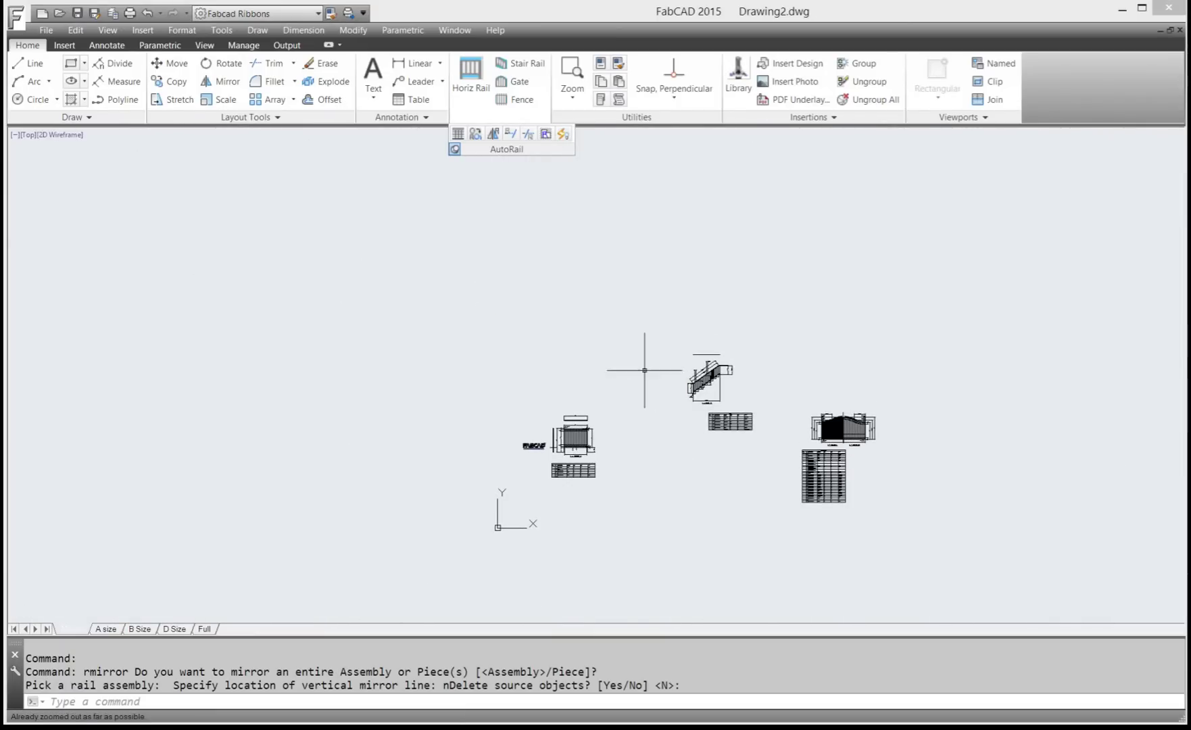
scroll(644, 369, up, 10)
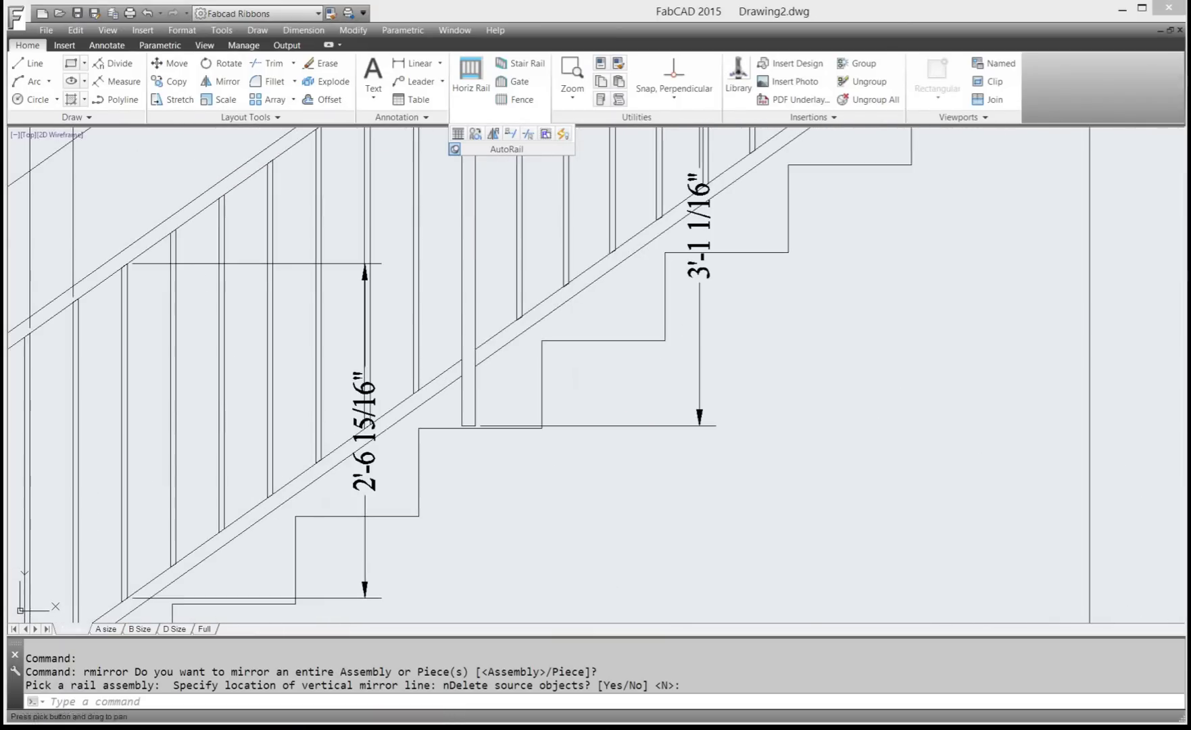
scroll(618, 370, down, 4)
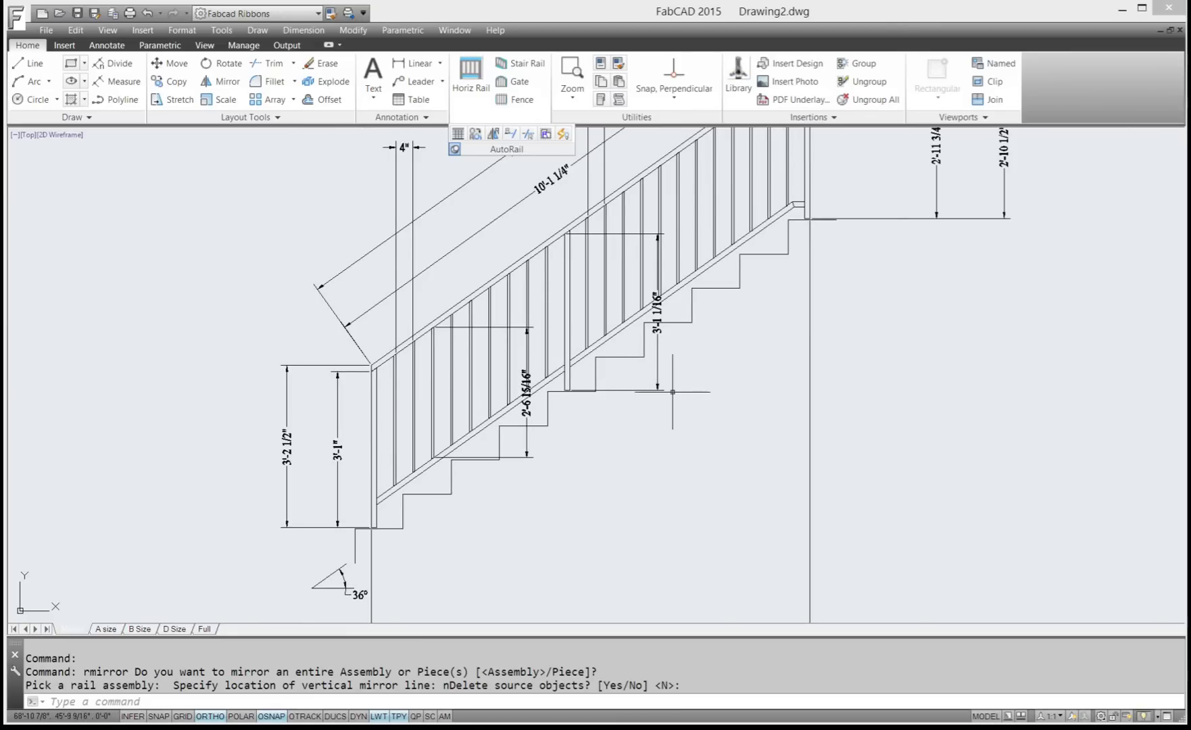
middle_drag(669, 393, 648, 407)
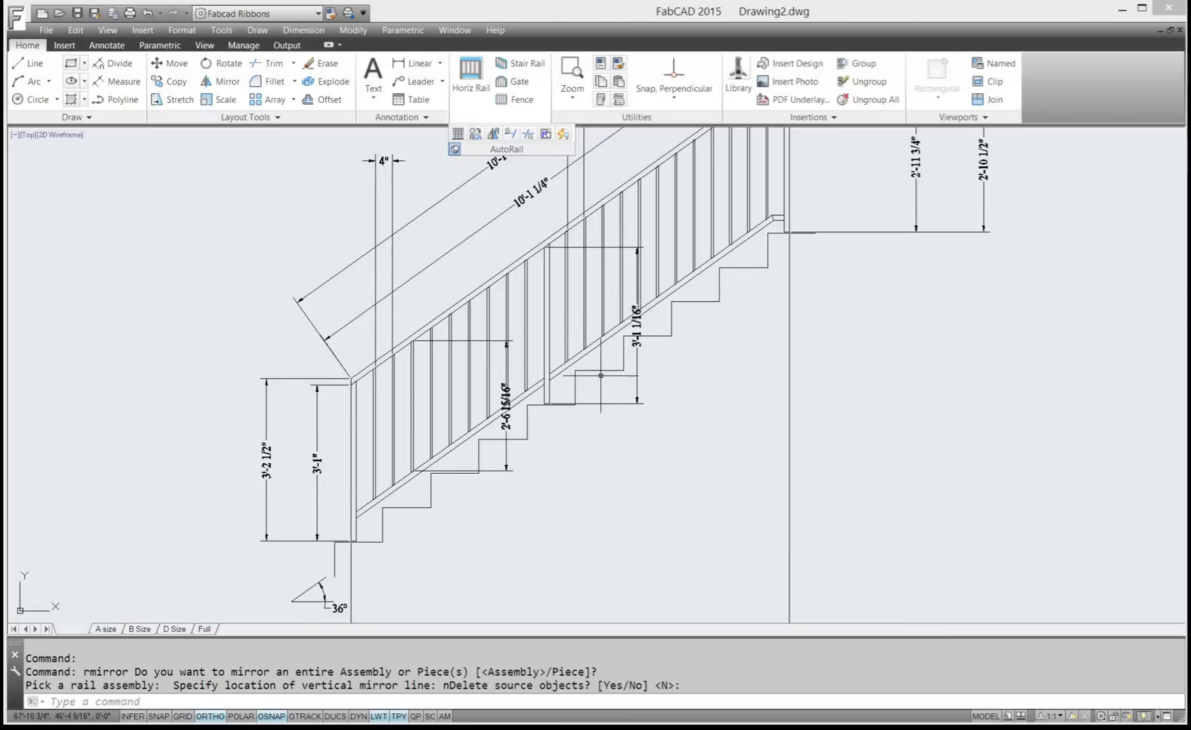
Extend one stair-rail picket up to the rail line with Rextend
click(529, 138)
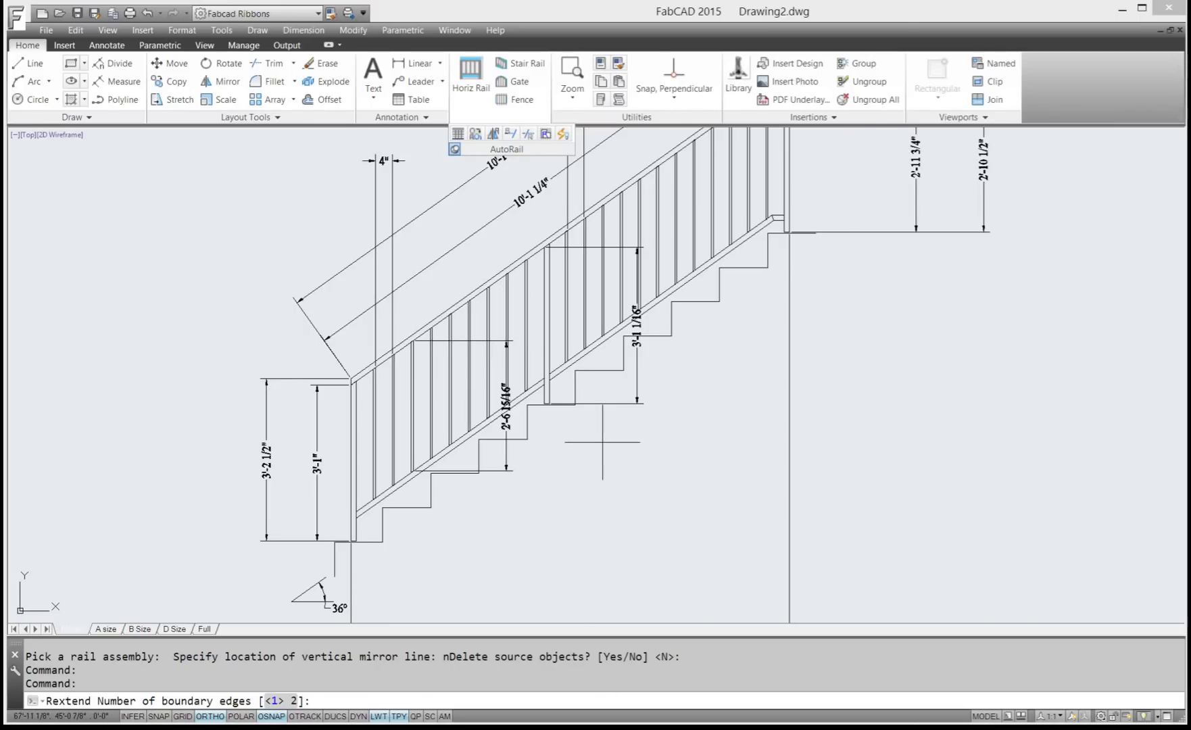
key(Return)
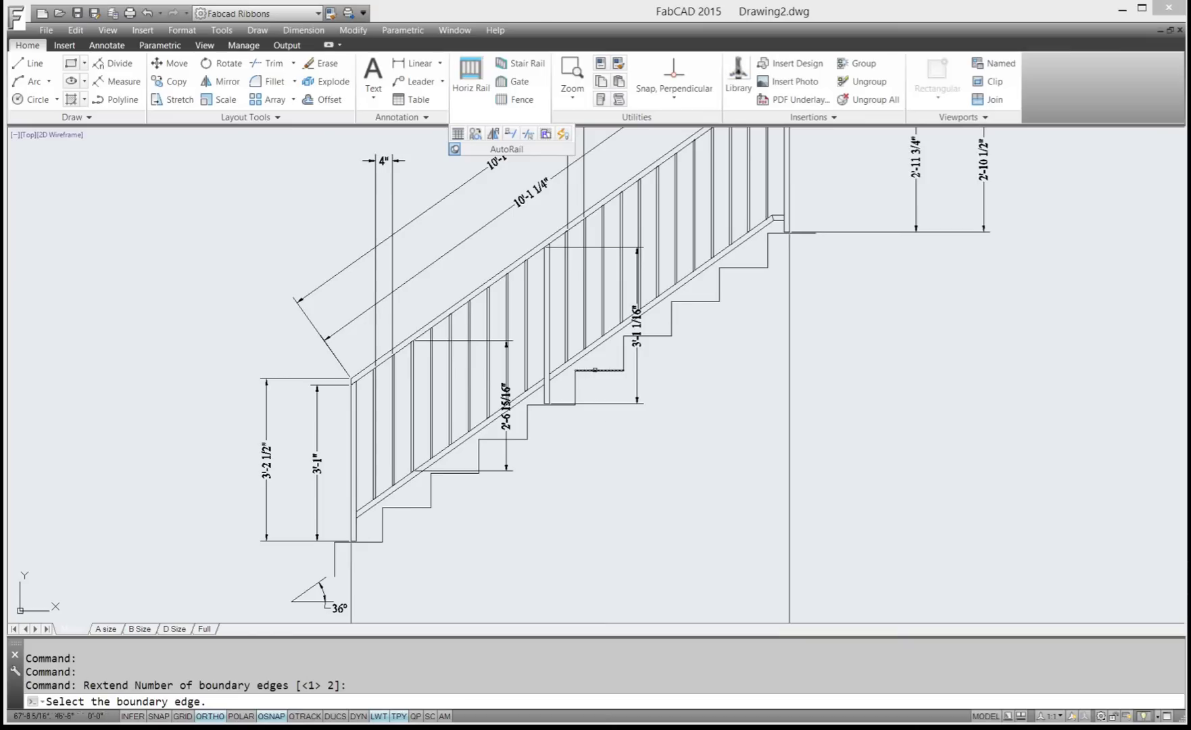
click(603, 370)
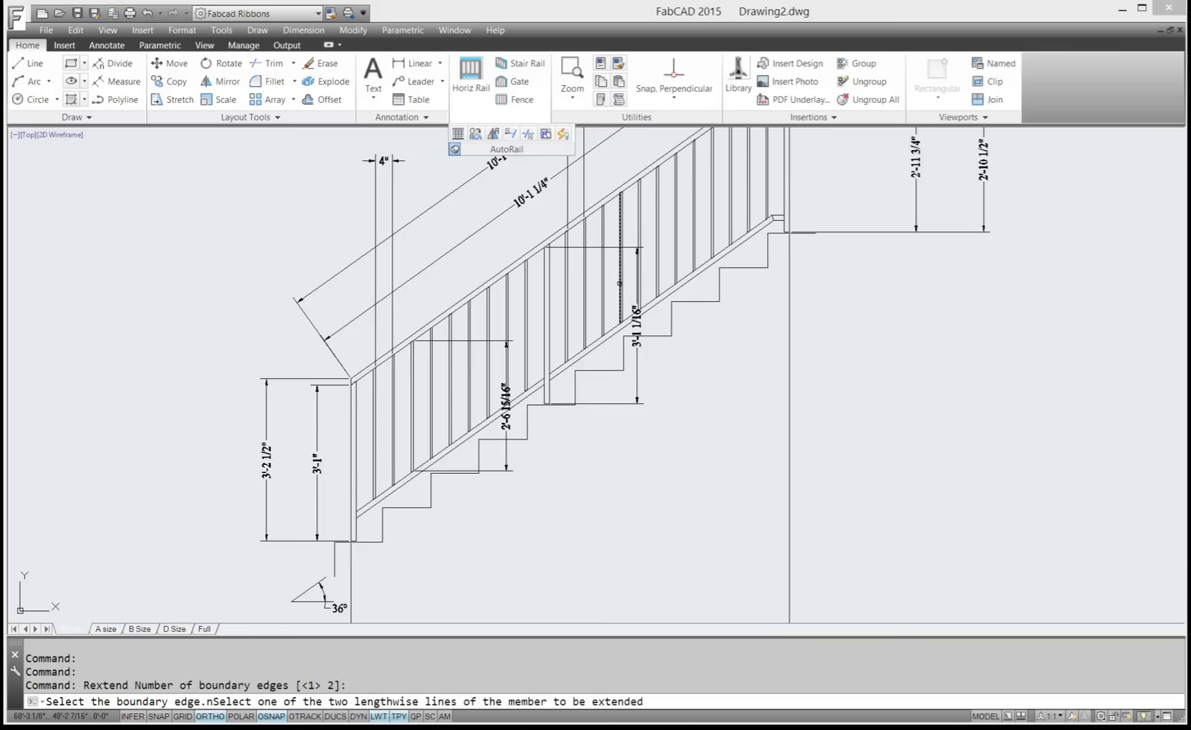
click(604, 295)
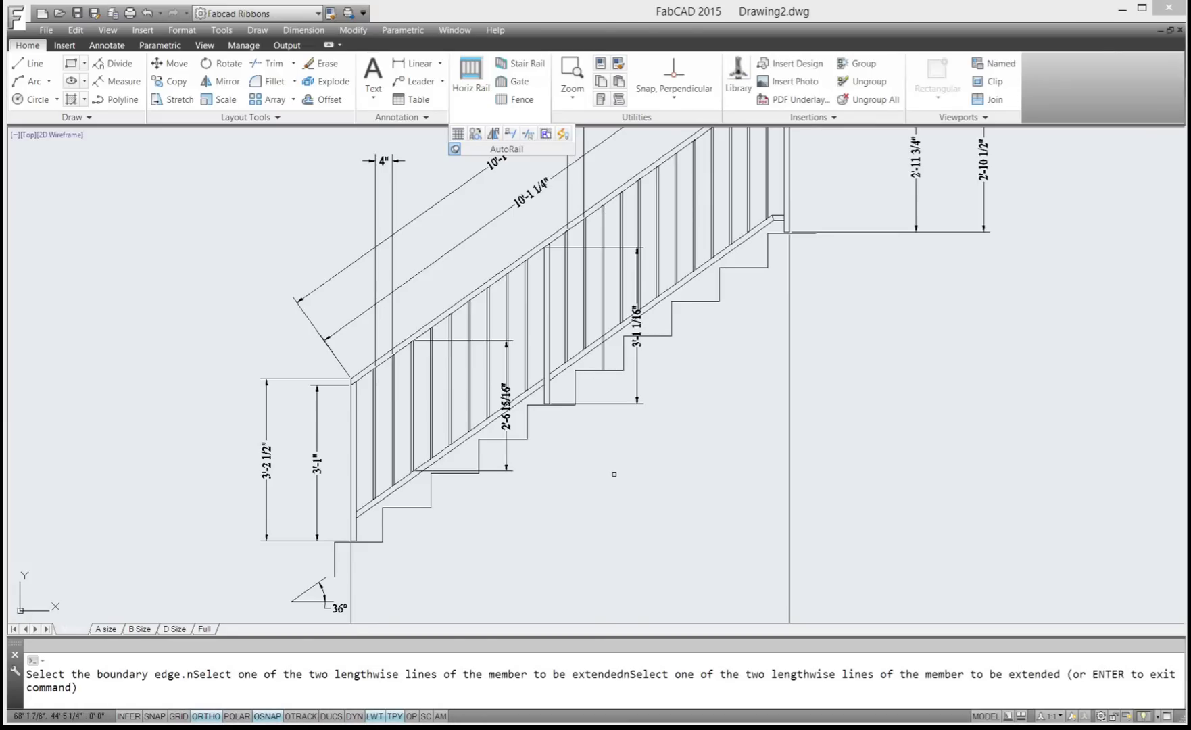
key(Return)
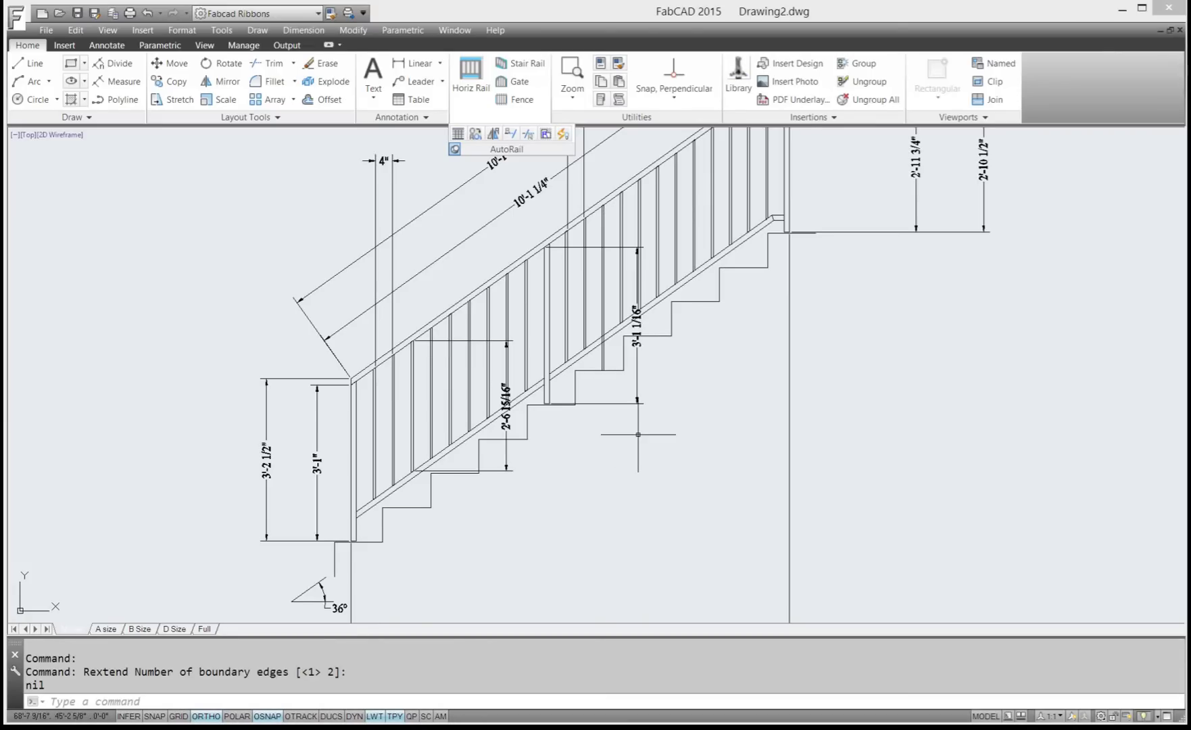
Erase the short pieces at the top landing post
middle_drag(713, 337, 597, 524)
scroll(663, 420, down, 5)
scroll(663, 420, up, 5)
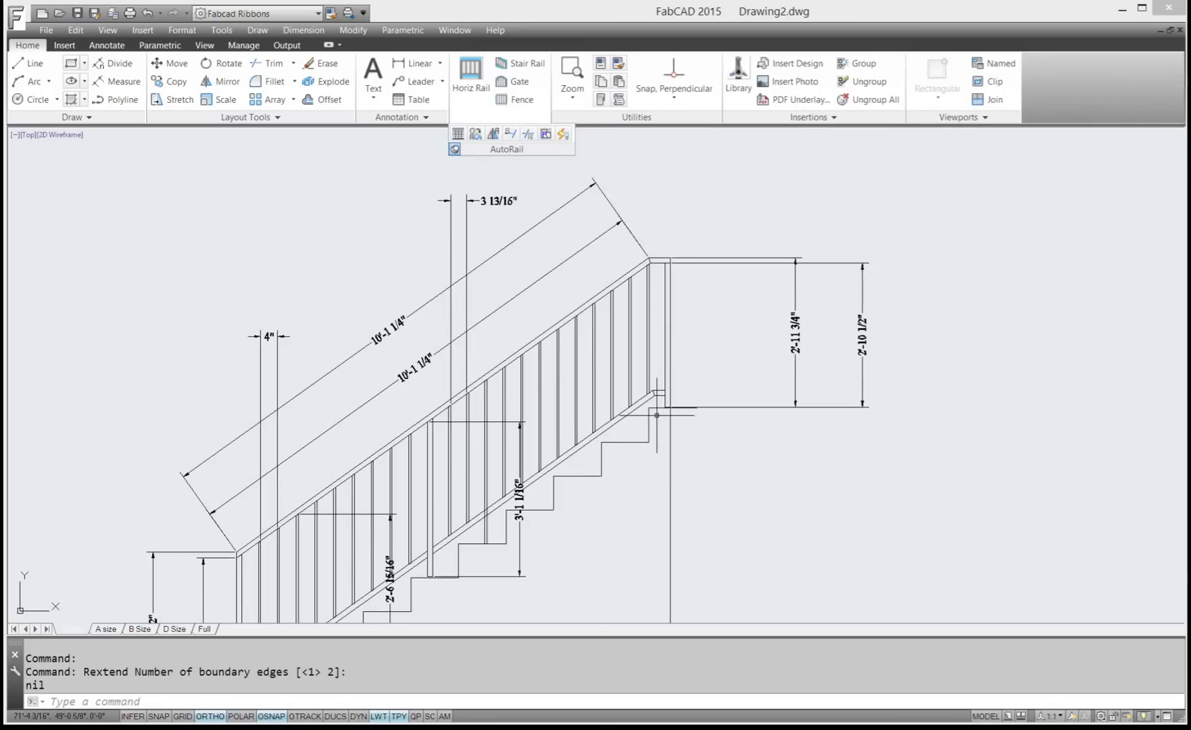
scroll(580, 442, up, 5)
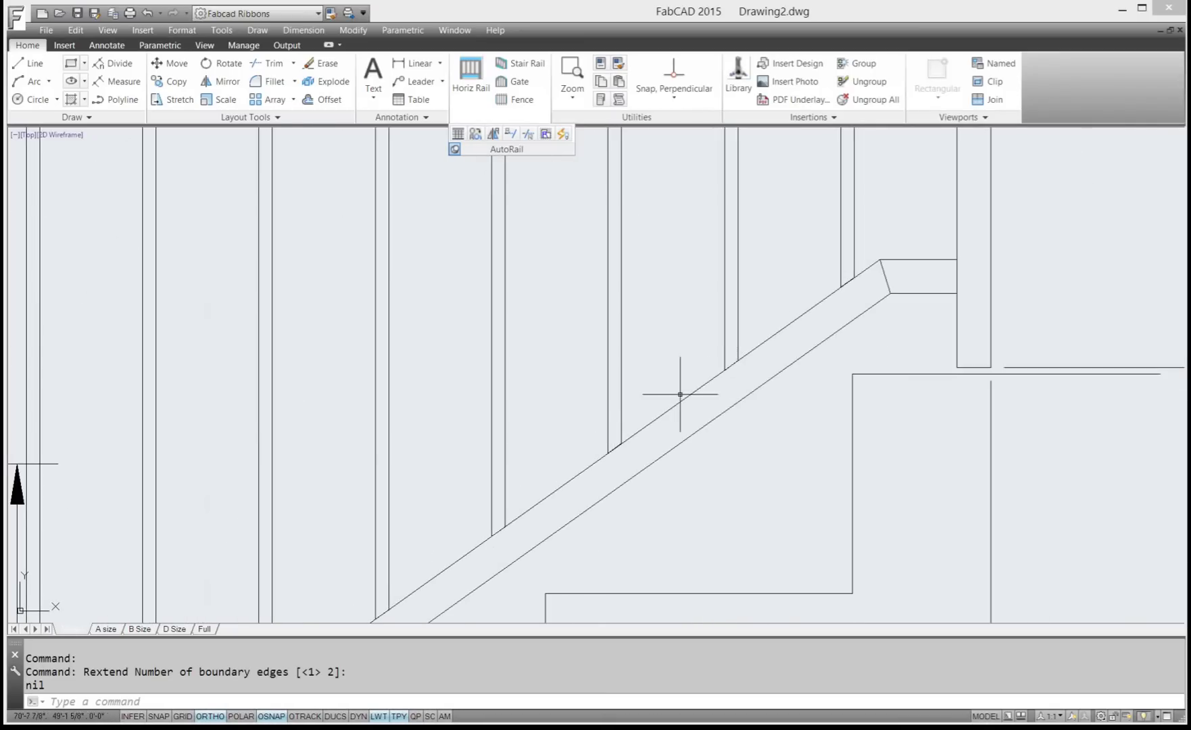
scroll(846, 295, up, 2)
middle_drag(846, 295, 668, 398)
scroll(805, 324, up, 2)
scroll(669, 409, down, 3)
scroll(670, 409, down, 2)
middle_drag(705, 579, 696, 372)
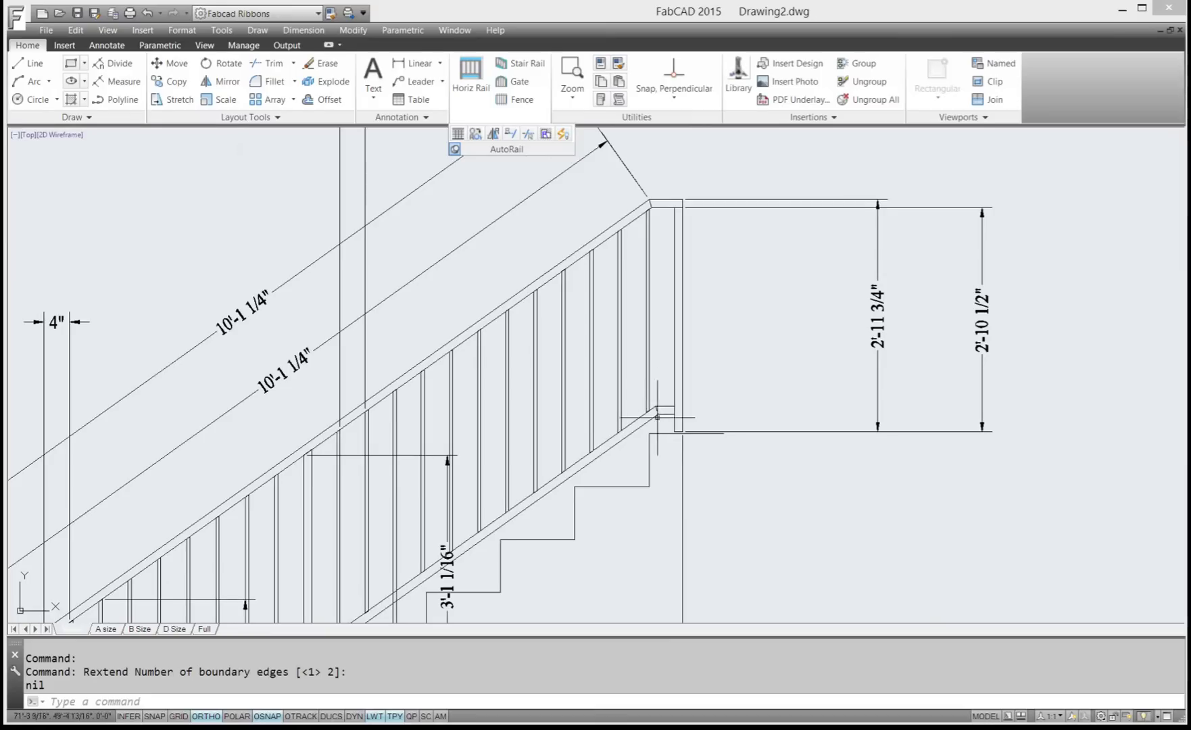
click(323, 63)
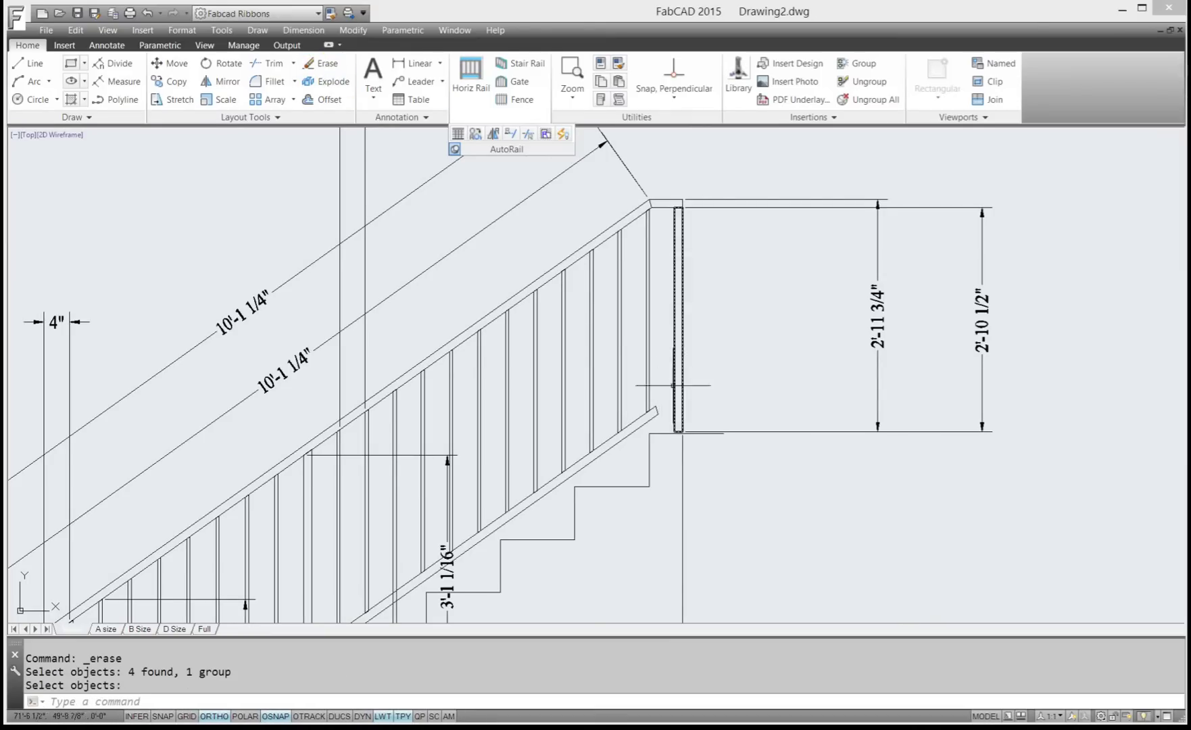
key(Return)
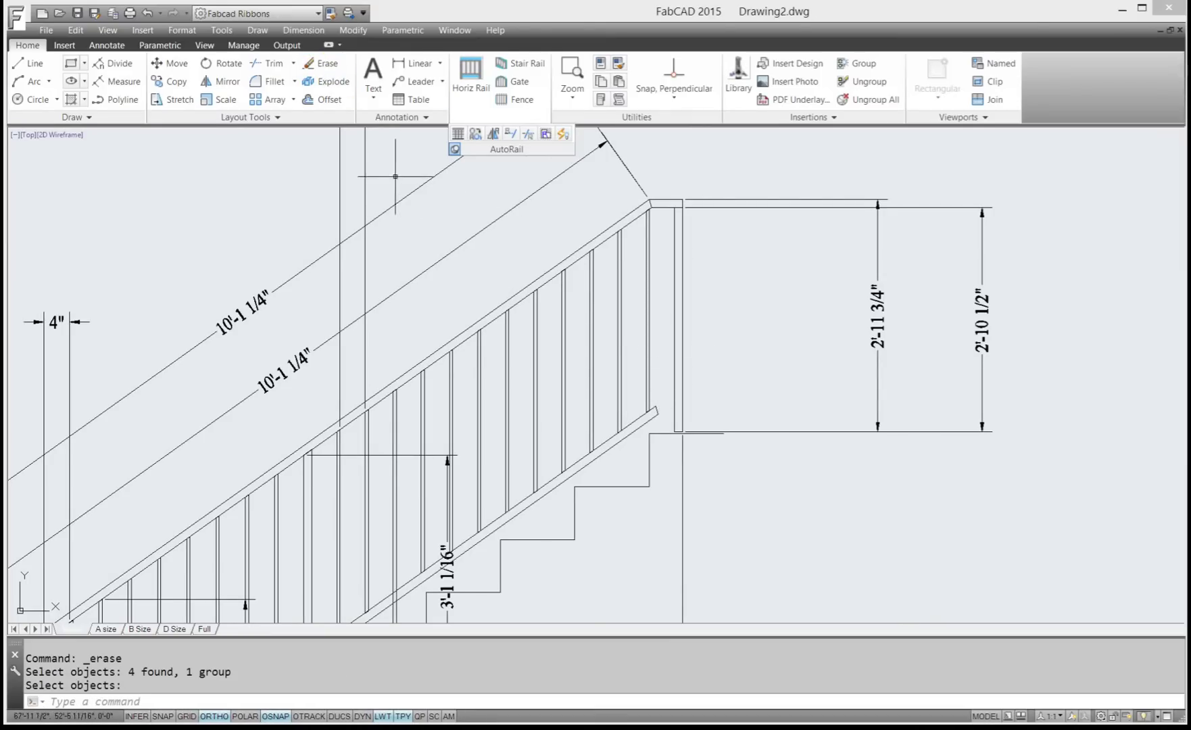
Extend the lower sloped stair rail to the vertical end post with Rextend
click(530, 135)
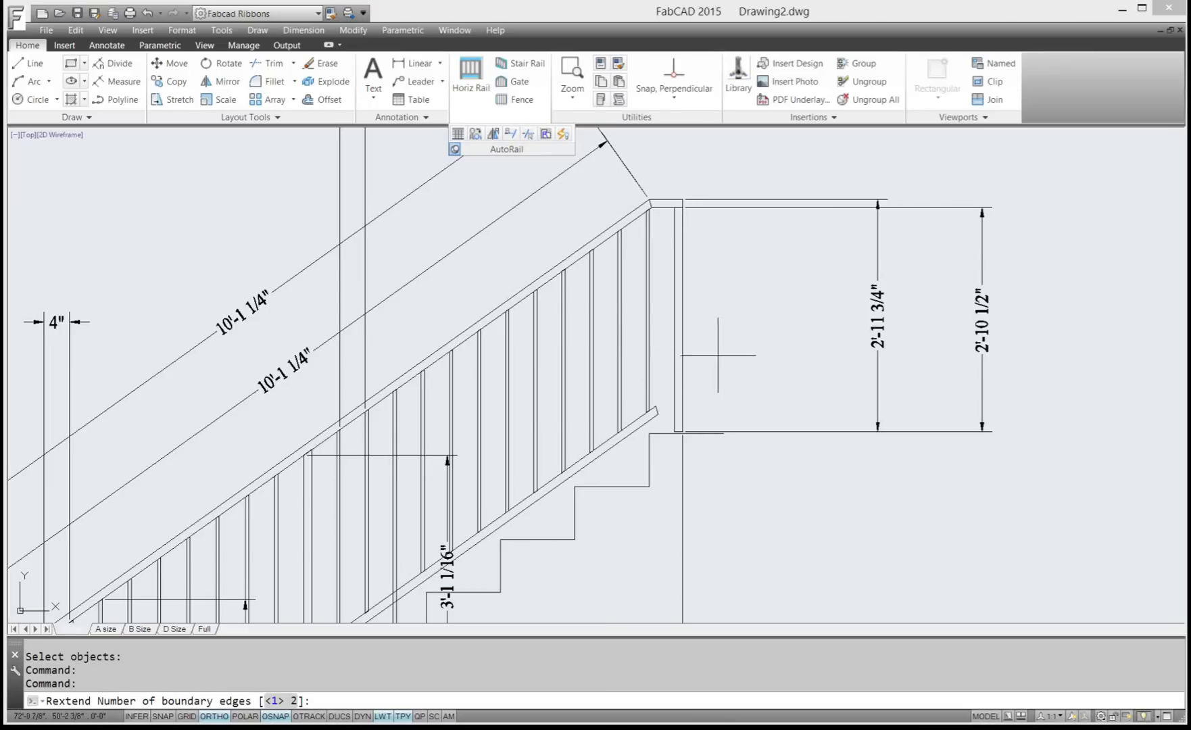
key(Return)
click(674, 356)
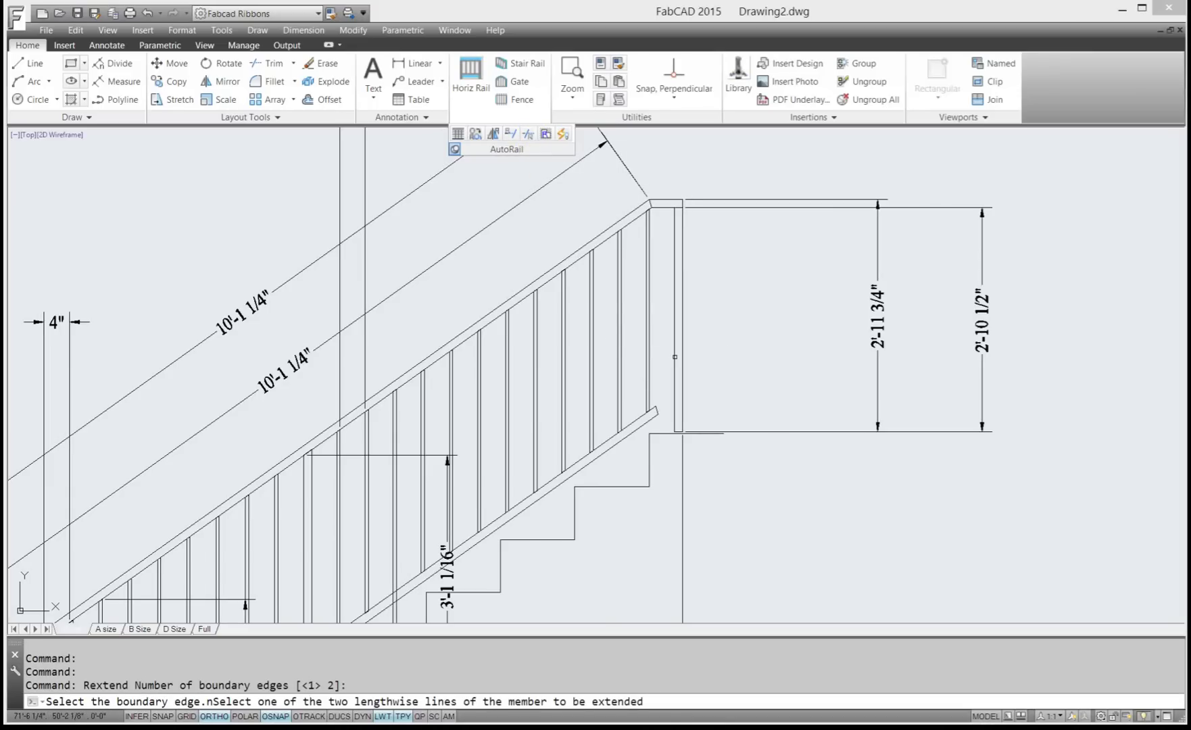
click(631, 434)
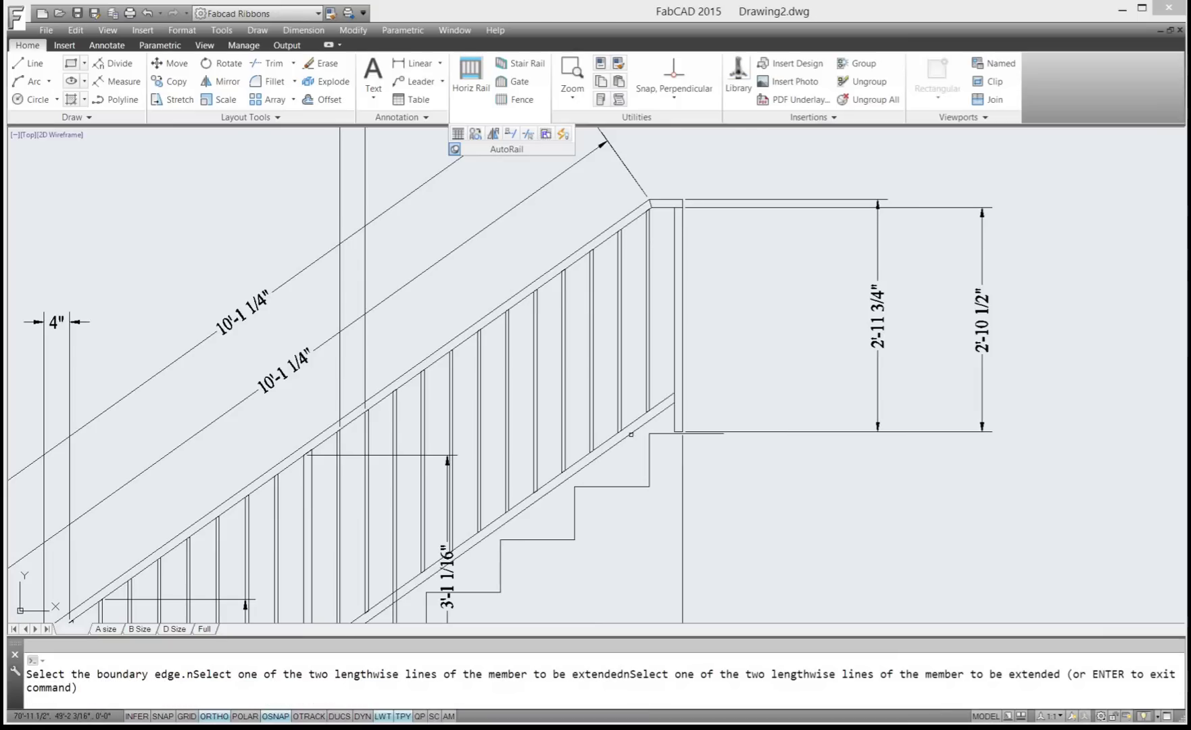
key(Return)
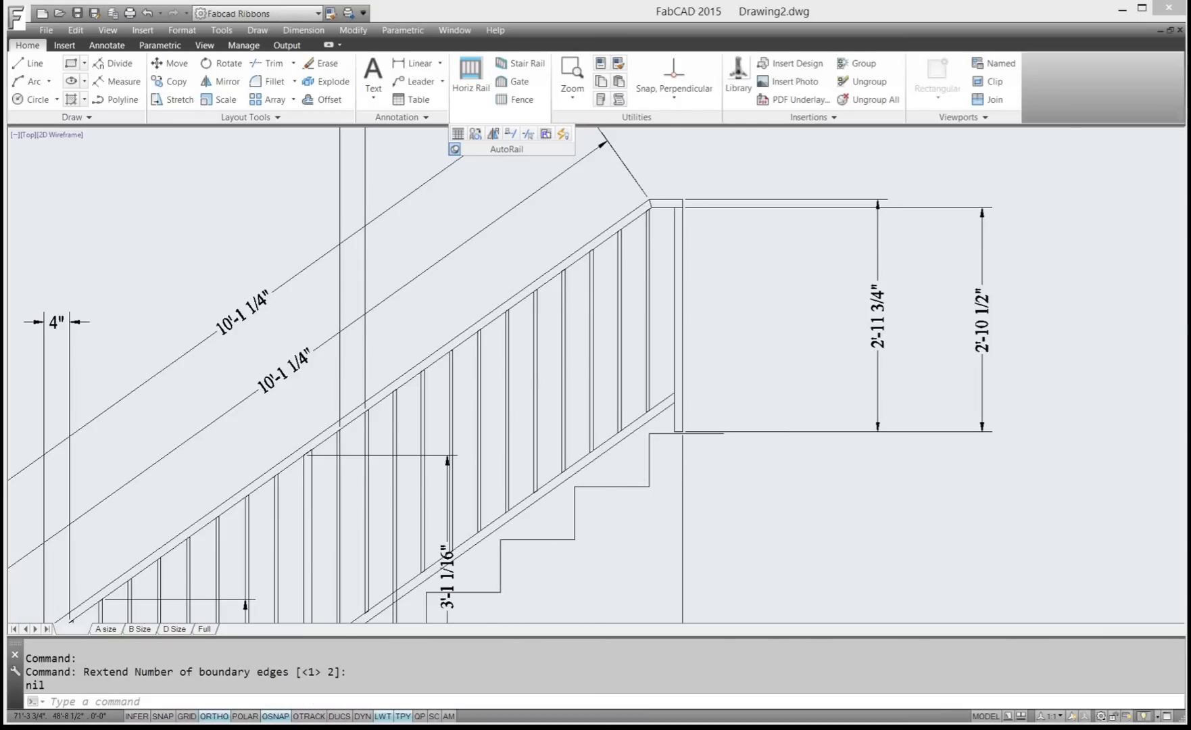
scroll(608, 358, down, 5)
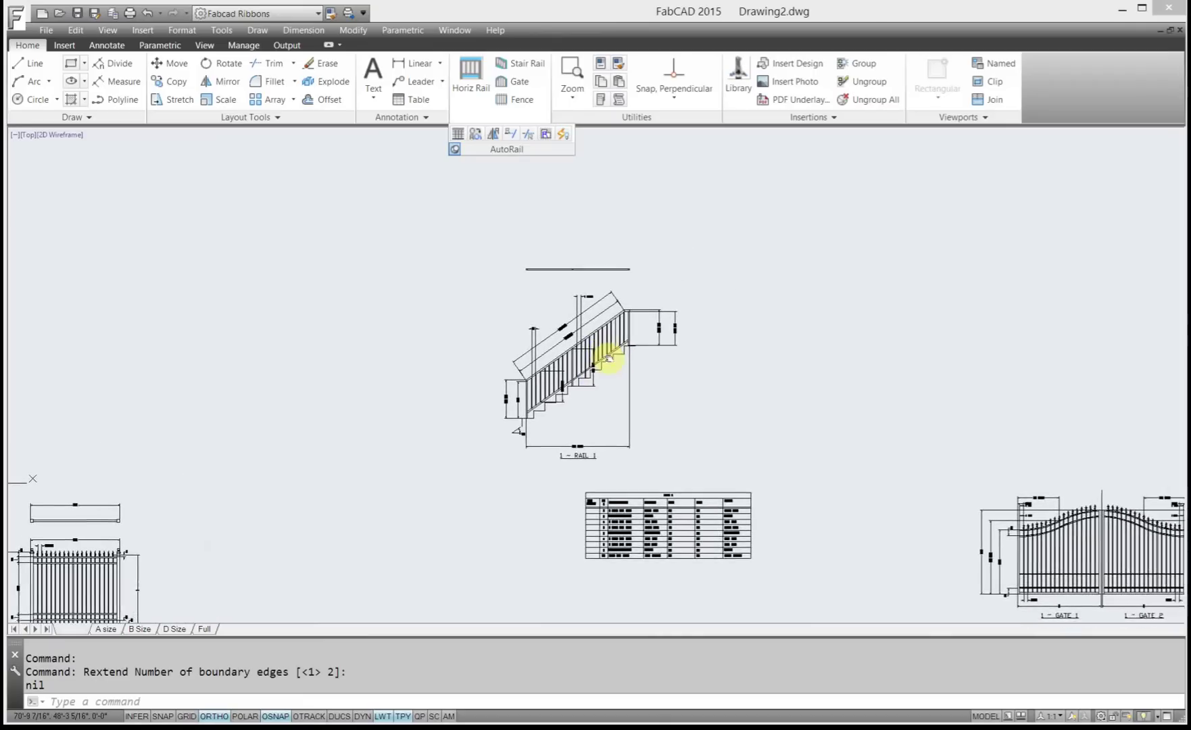
Build the RAIL 1 bill from the stair rail and check its nine-item cut list
click(458, 133)
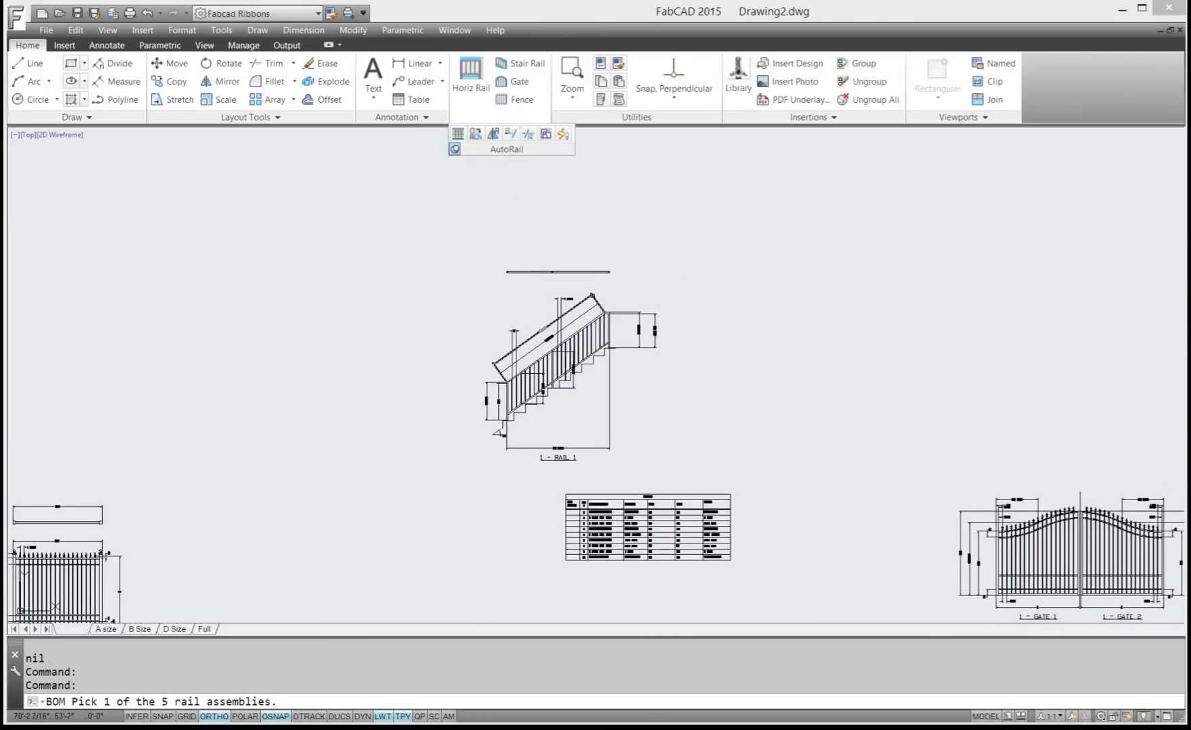
click(588, 338)
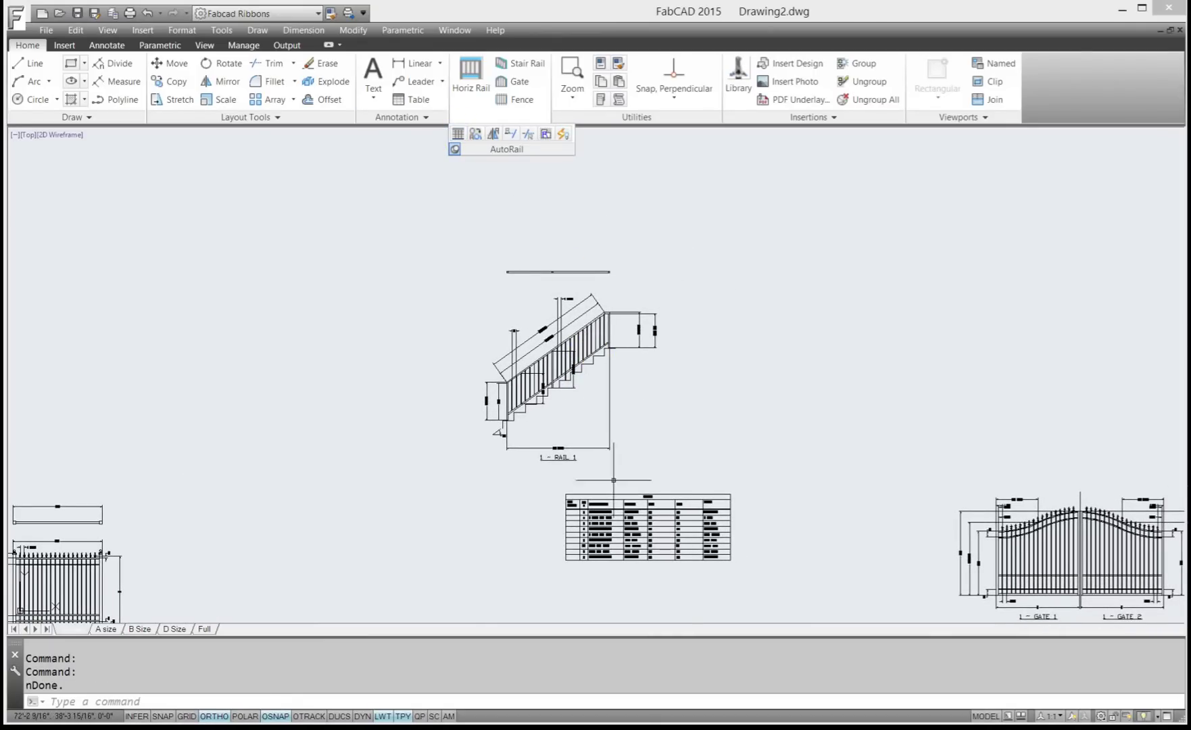
scroll(590, 527, down, 2)
scroll(595, 530, up, 6)
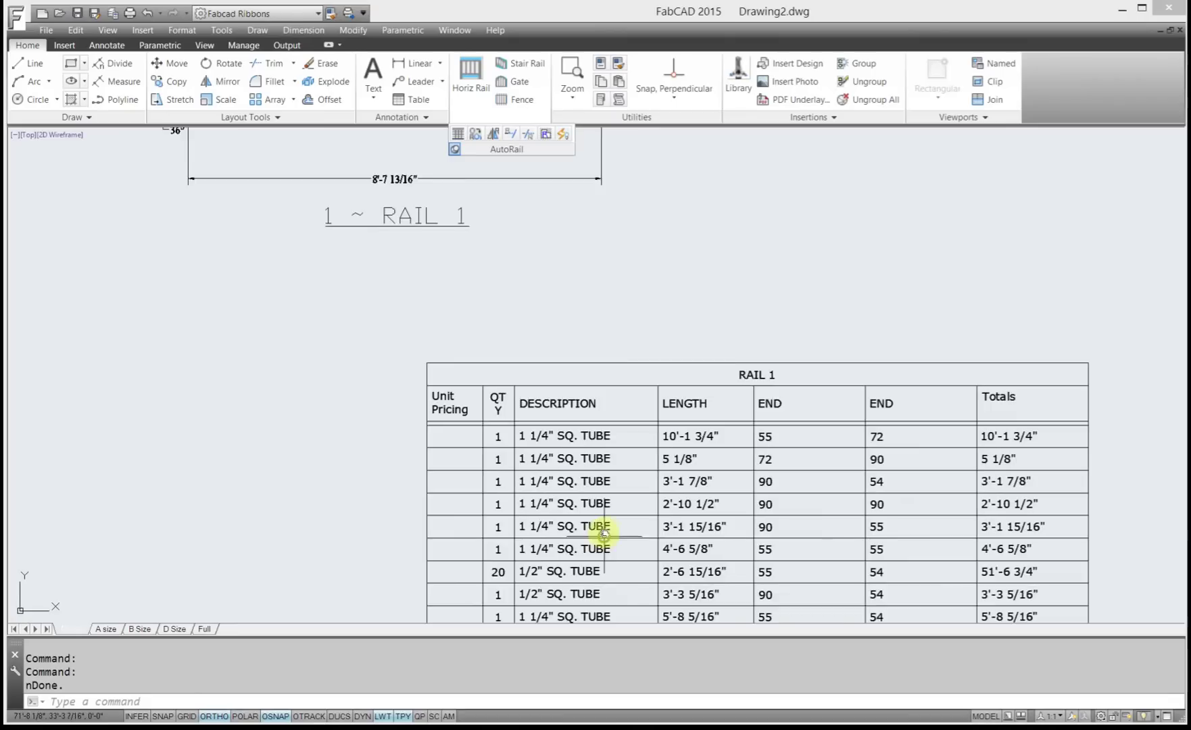
middle_drag(604, 536, 602, 433)
scroll(602, 432, up, 2)
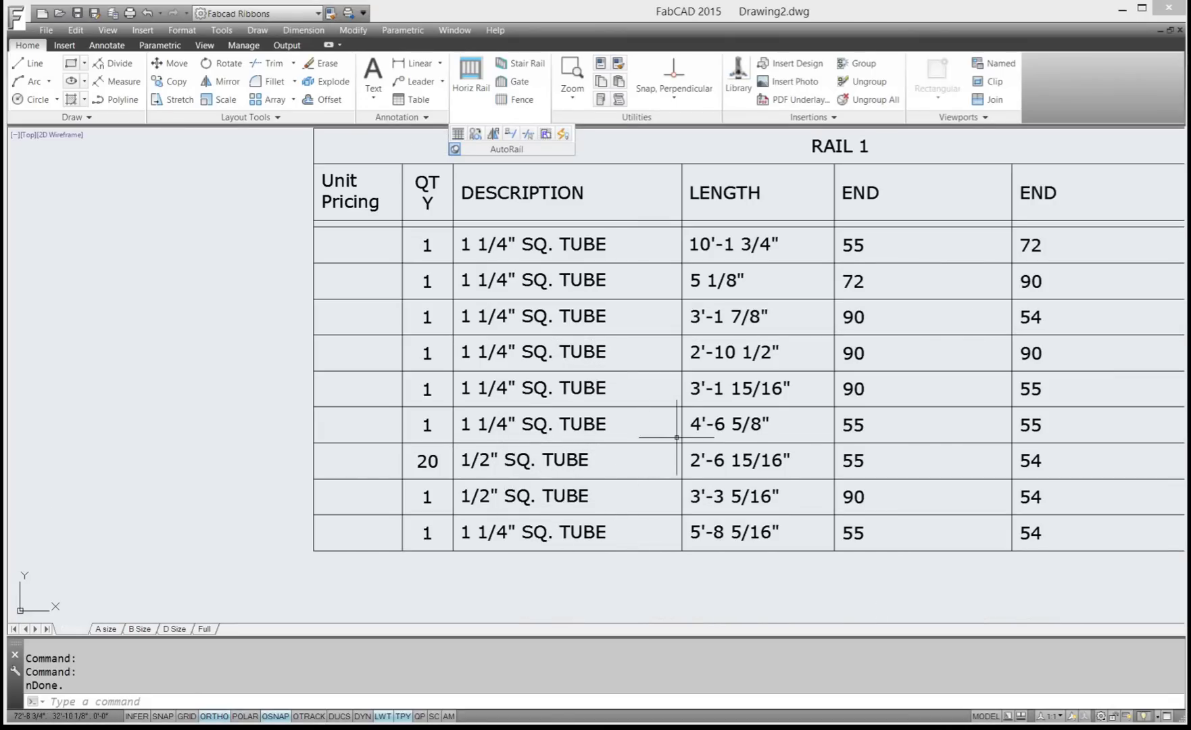
scroll(775, 453, down, 4)
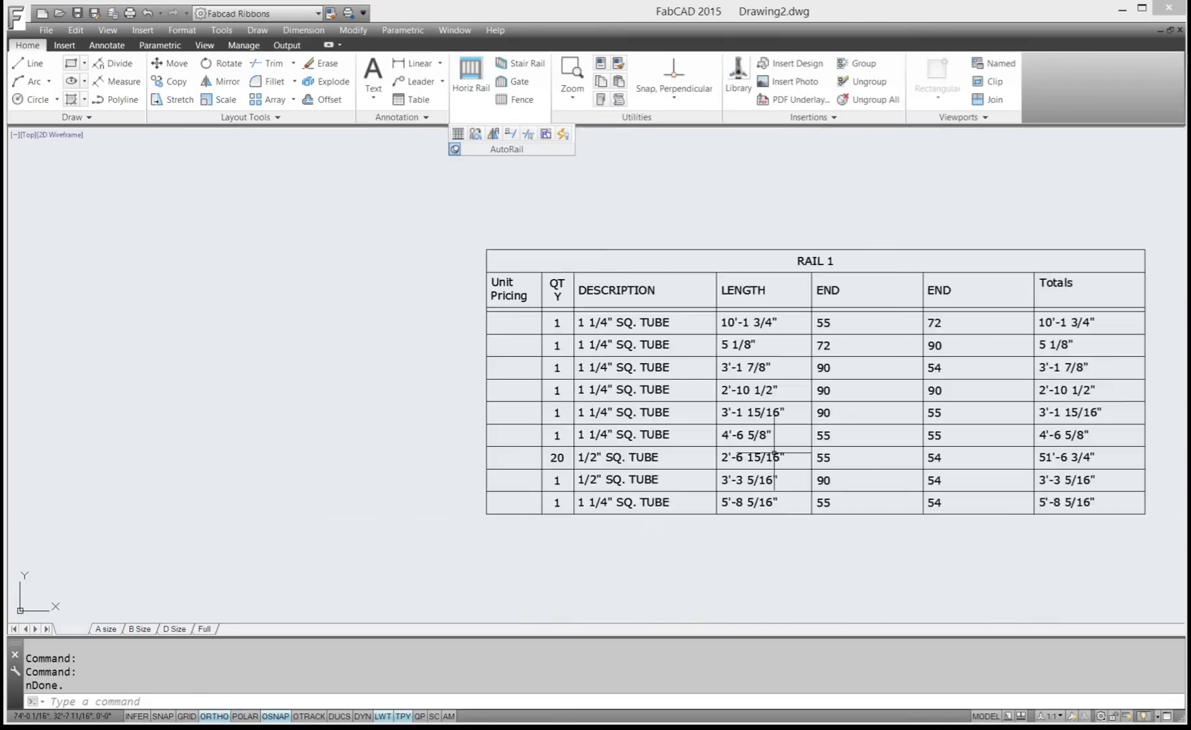
middle_drag(720, 319, 702, 508)
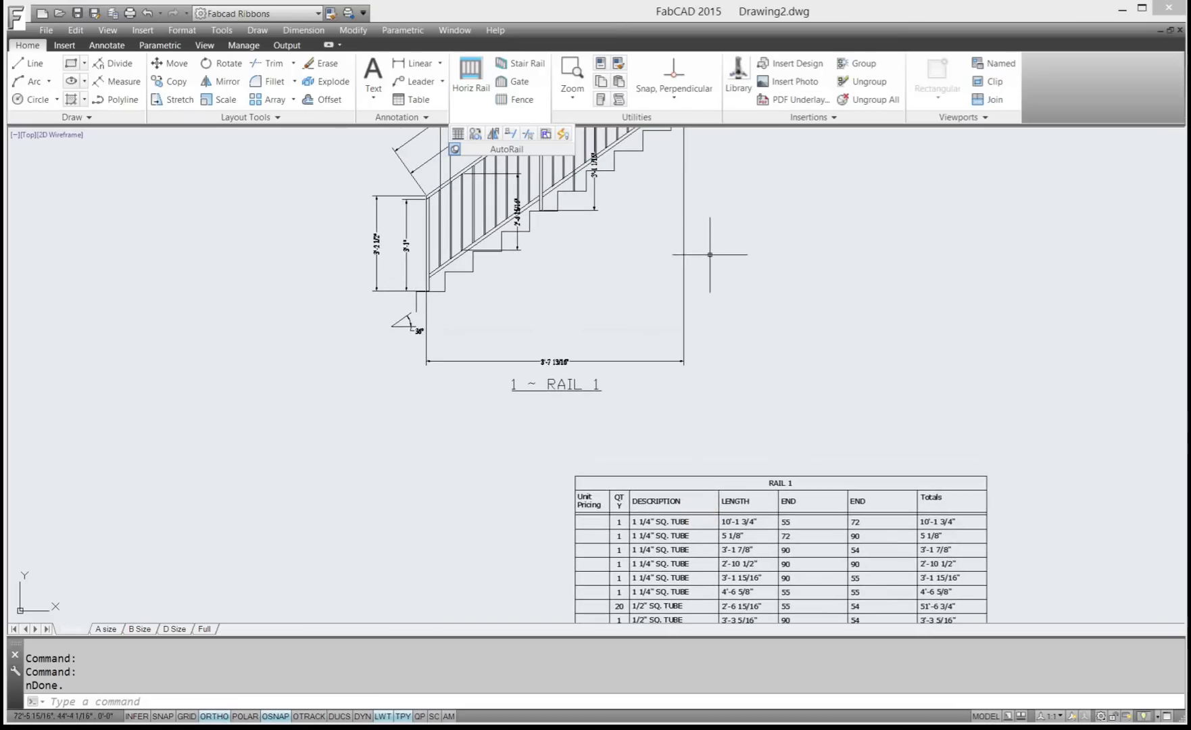
middle_drag(709, 255, 709, 352)
scroll(596, 306, up, 5)
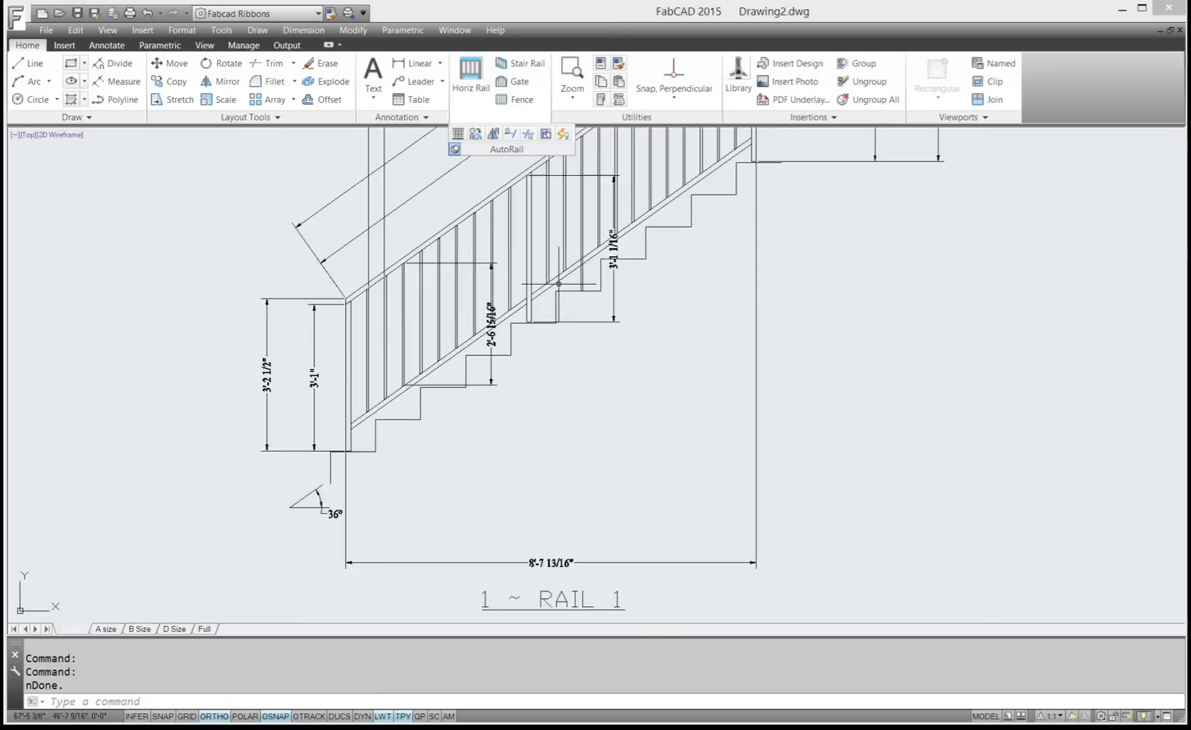
Trim a stair-rail baluster back to the sloped handrail line with Rtrim
middle_drag(597, 284, 578, 398)
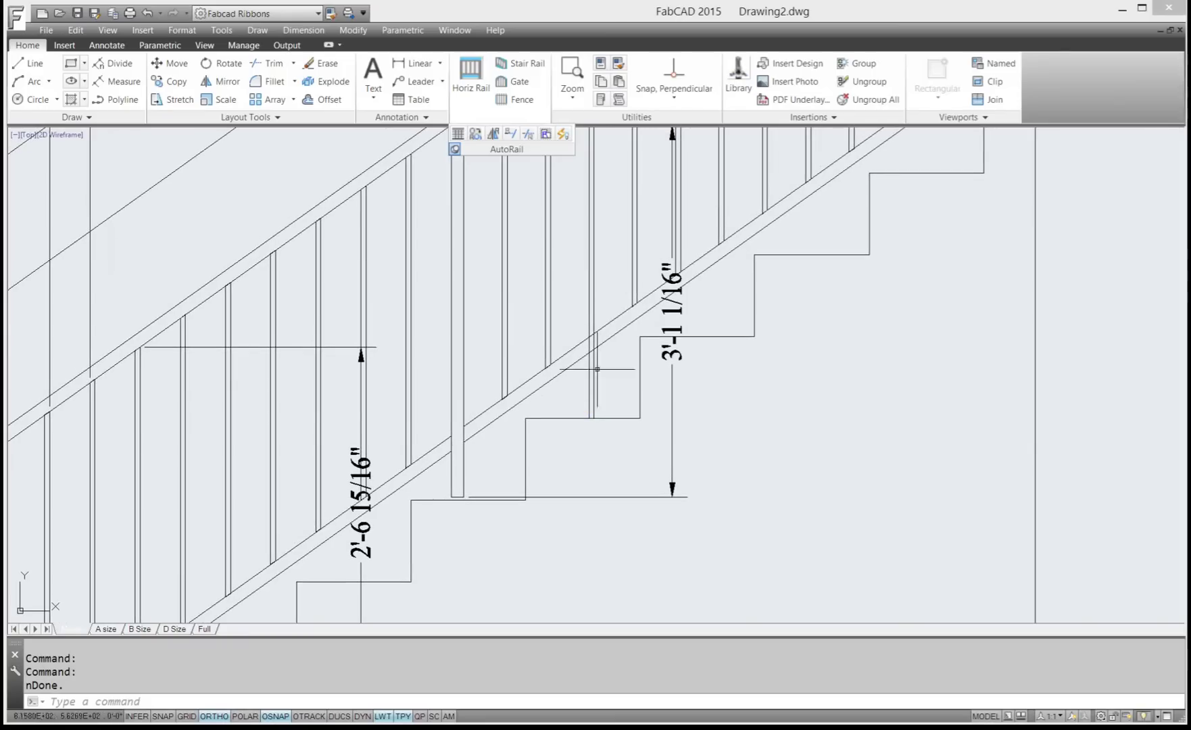
click(511, 136)
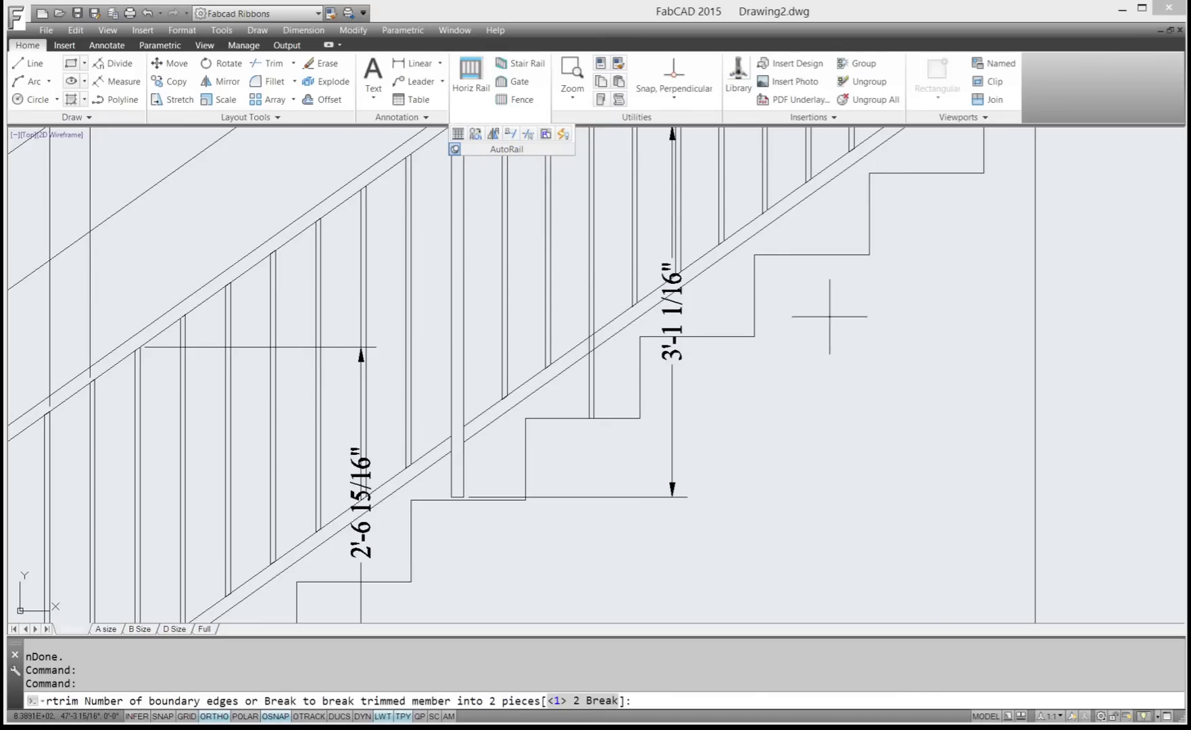
key(Return)
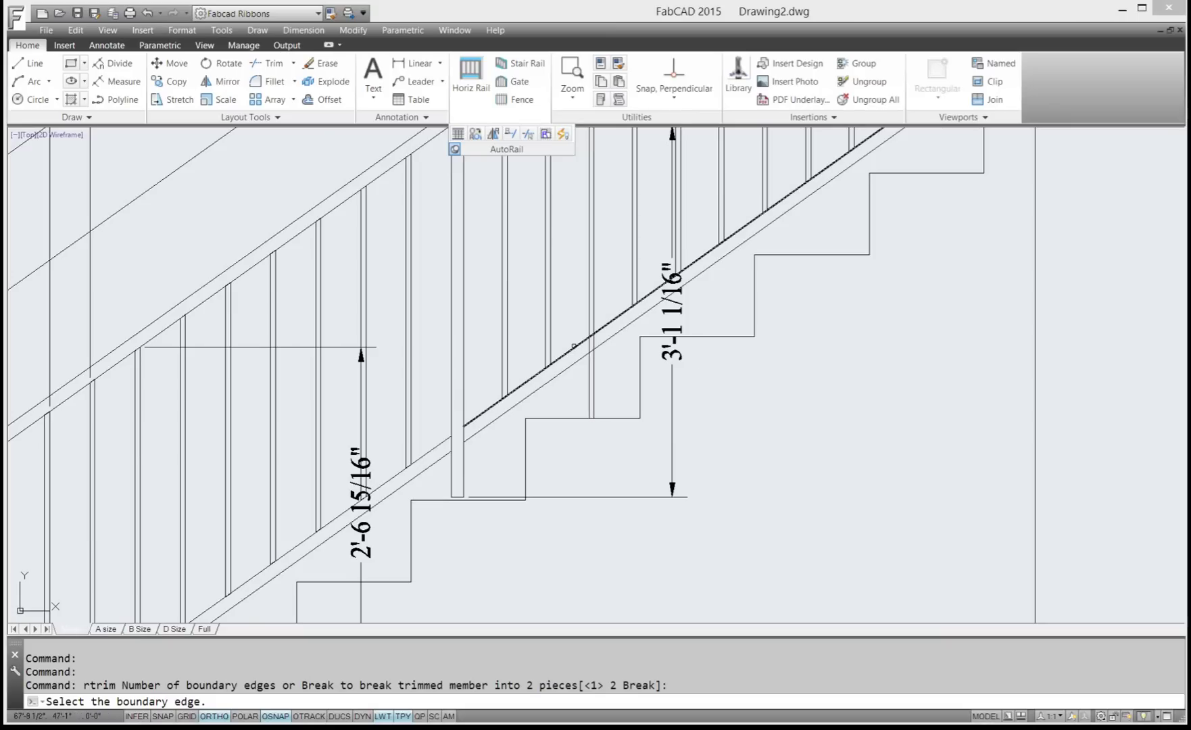
click(570, 349)
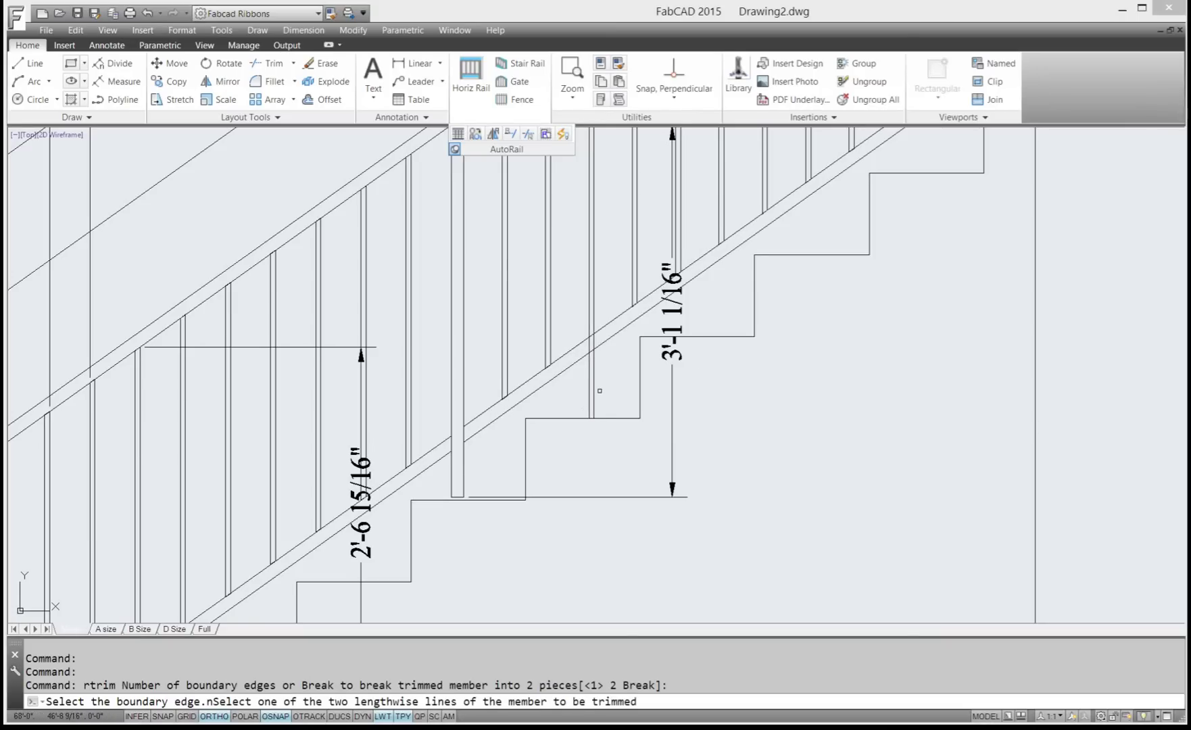
click(594, 392)
key(Return)
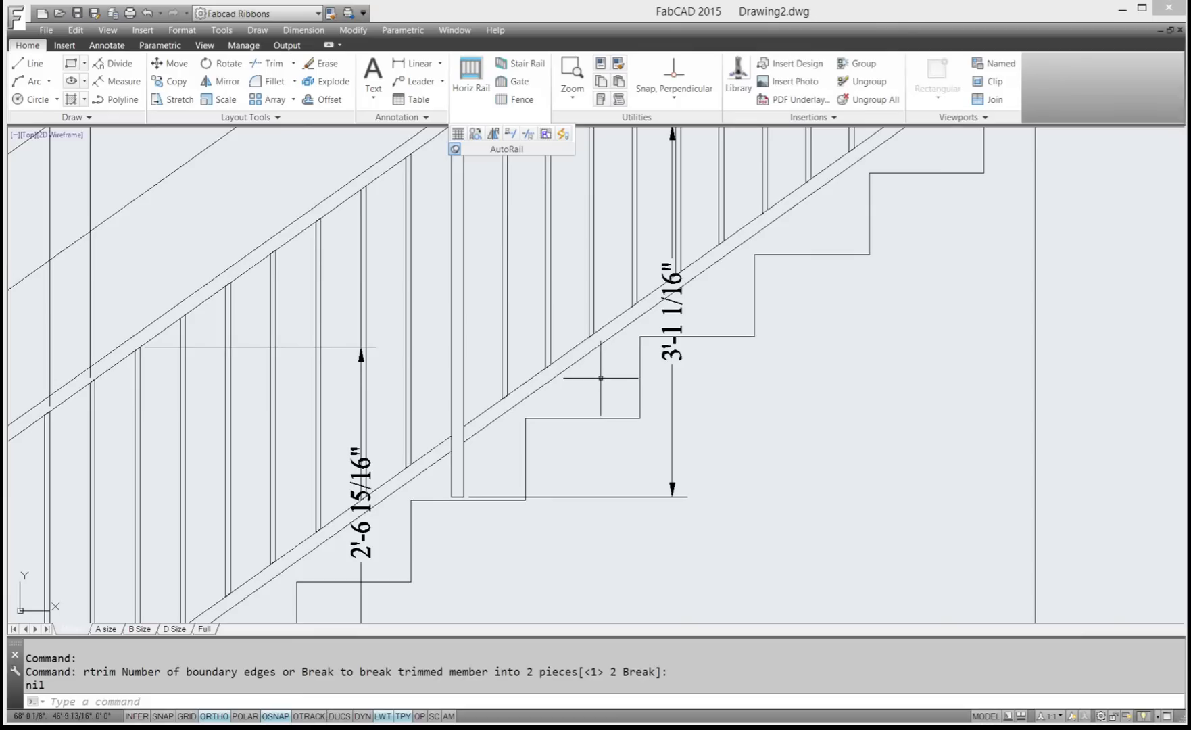
scroll(600, 378, down, 6)
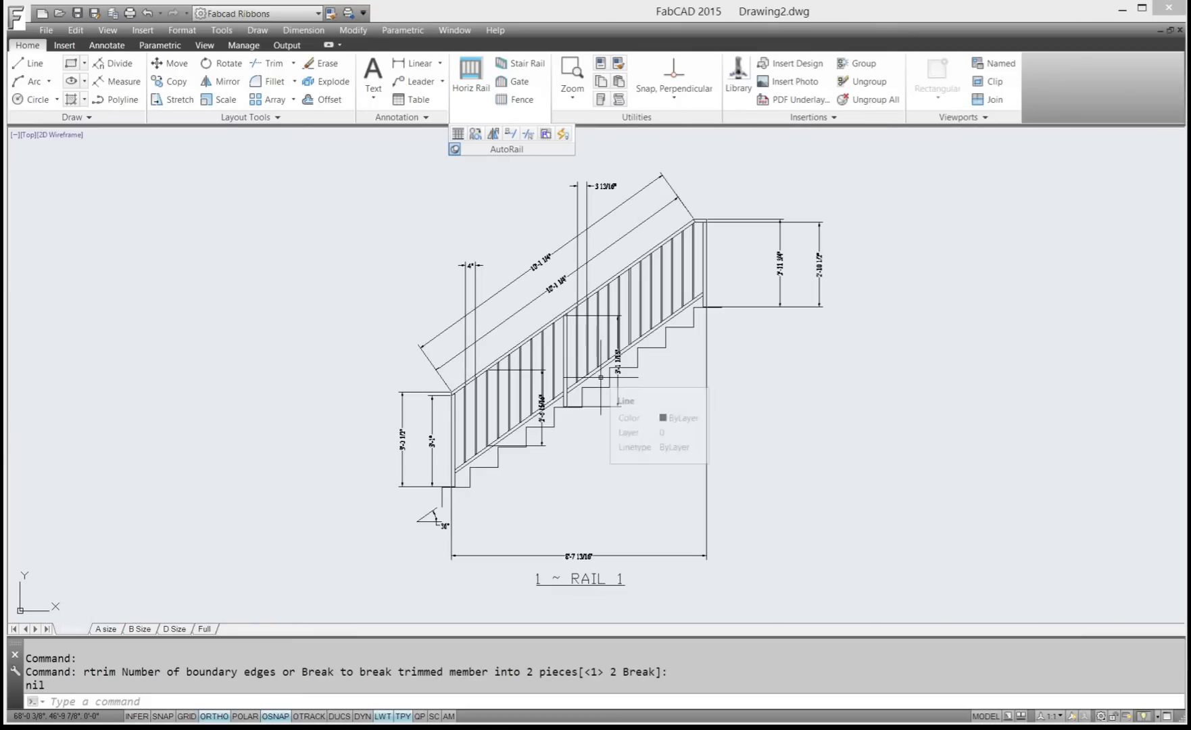
Start a rail bill of materials and pick rail assemblies for it
click(458, 137)
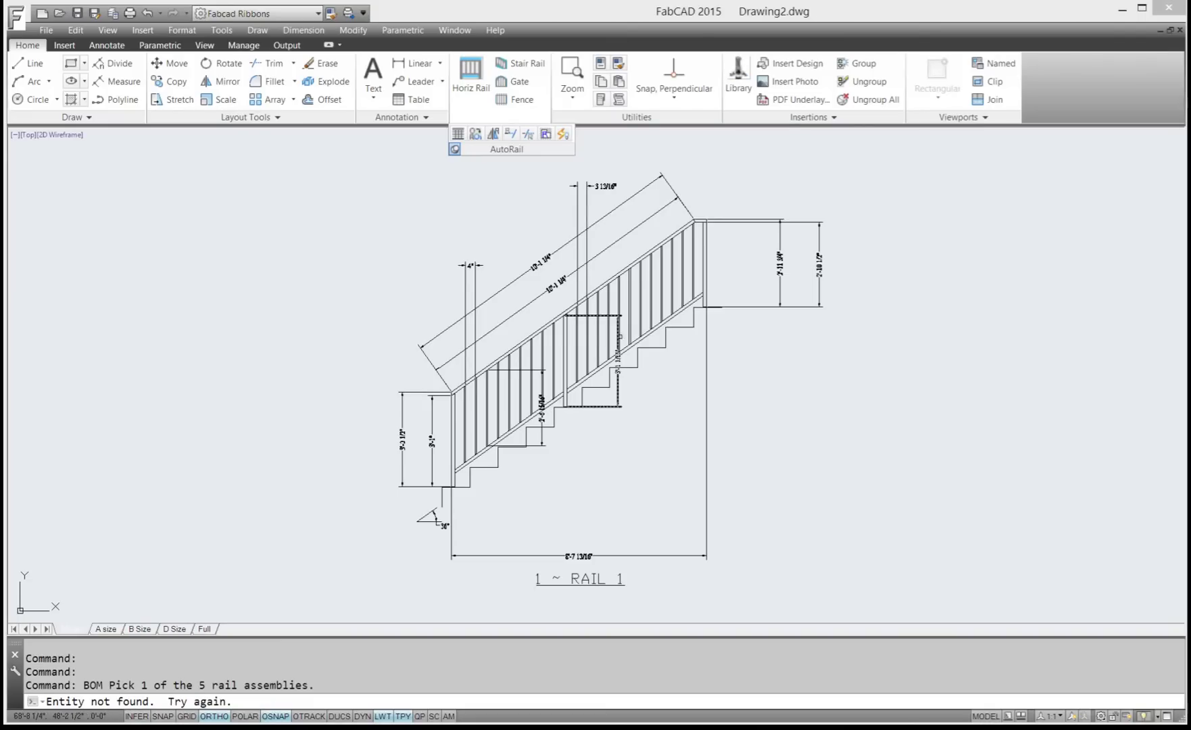
click(608, 216)
scroll(760, 327, down, 5)
click(794, 333)
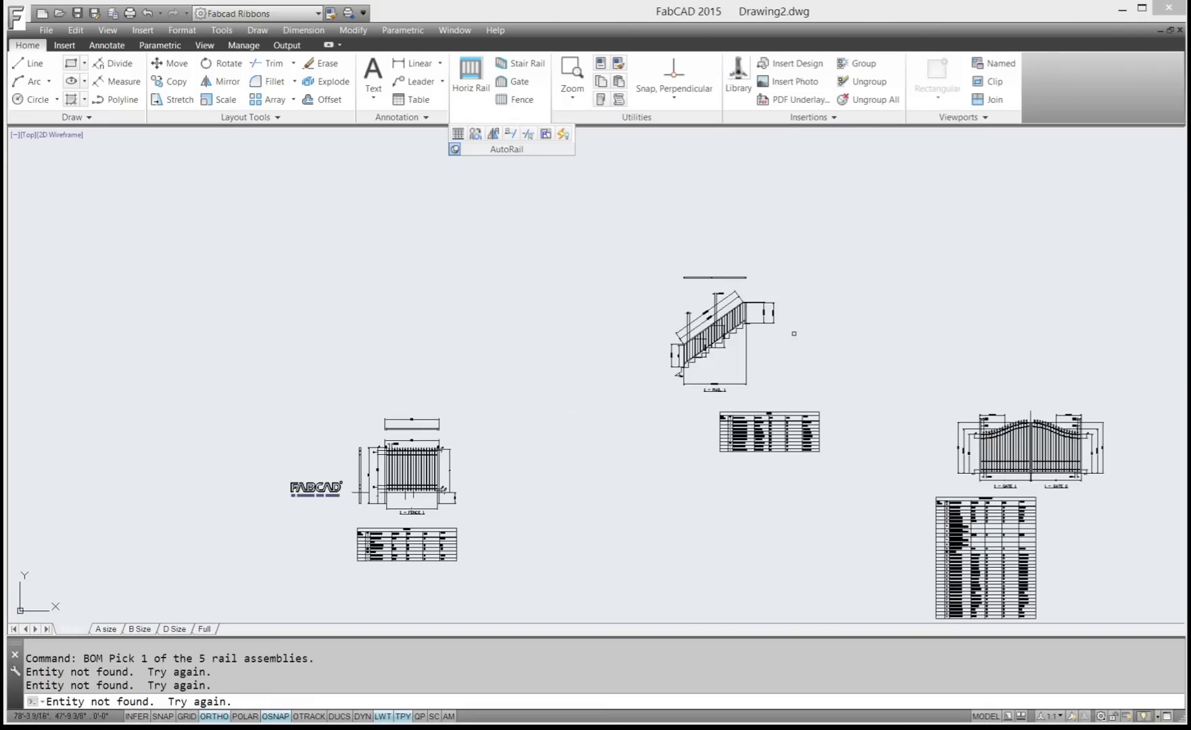
Pan and zoom over to the GATE 1 and GATE 2 double gate drawing
scroll(858, 369, down, 2)
scroll(858, 368, up, 5)
scroll(858, 365, down, 5)
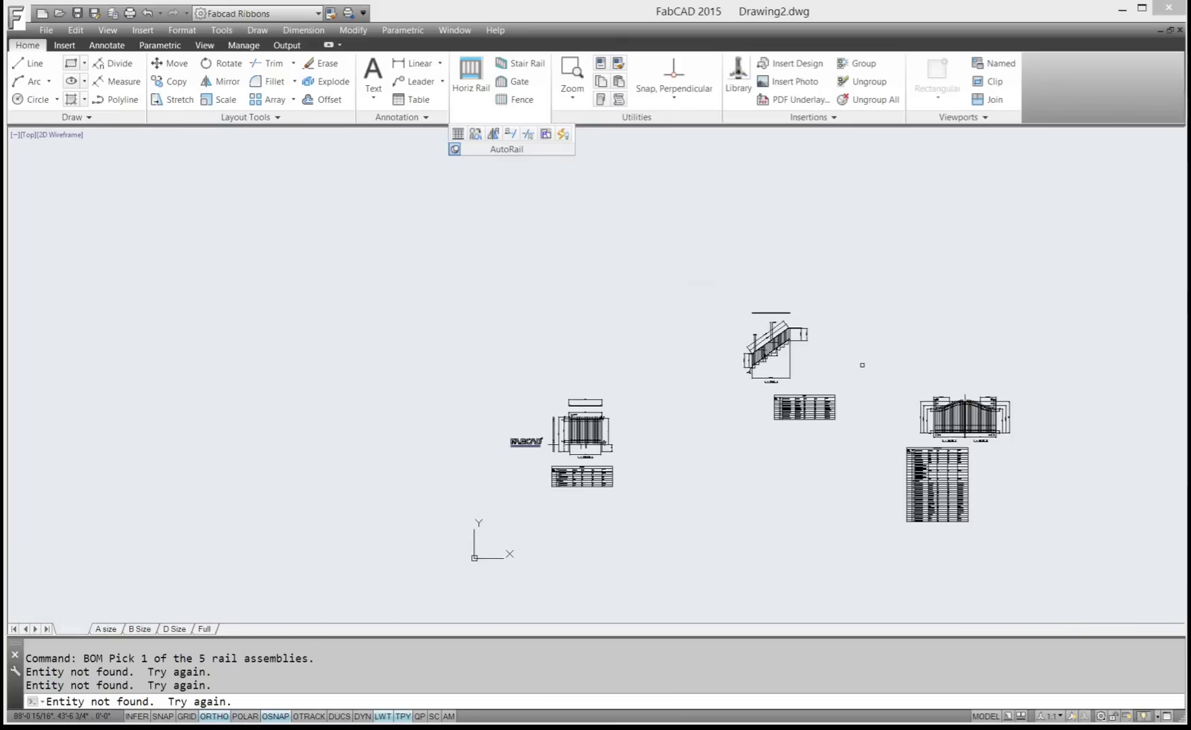
middle_drag(859, 364, 600, 313)
click(520, 305)
middle_drag(520, 306, 513, 311)
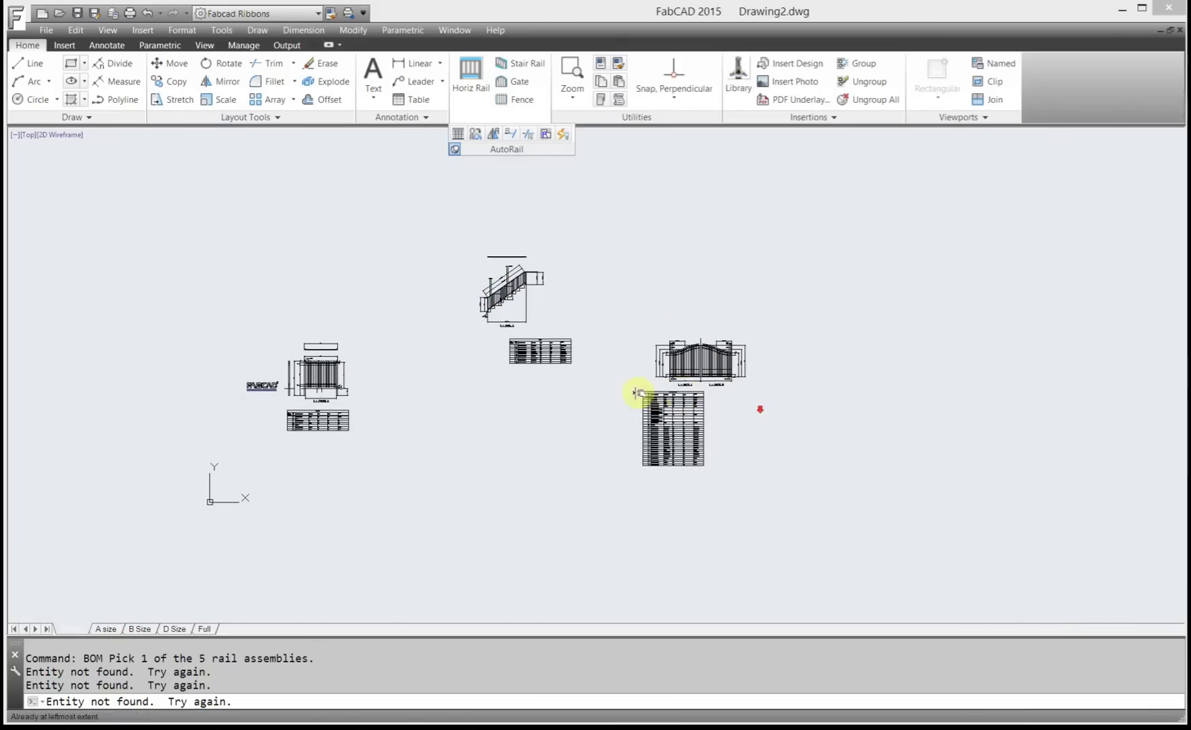
middle_drag(638, 393, 633, 388)
scroll(688, 378, up, 6)
Start a Wipeout from the expanded Draw panel at the middle rail's end
scroll(687, 366, up, 5)
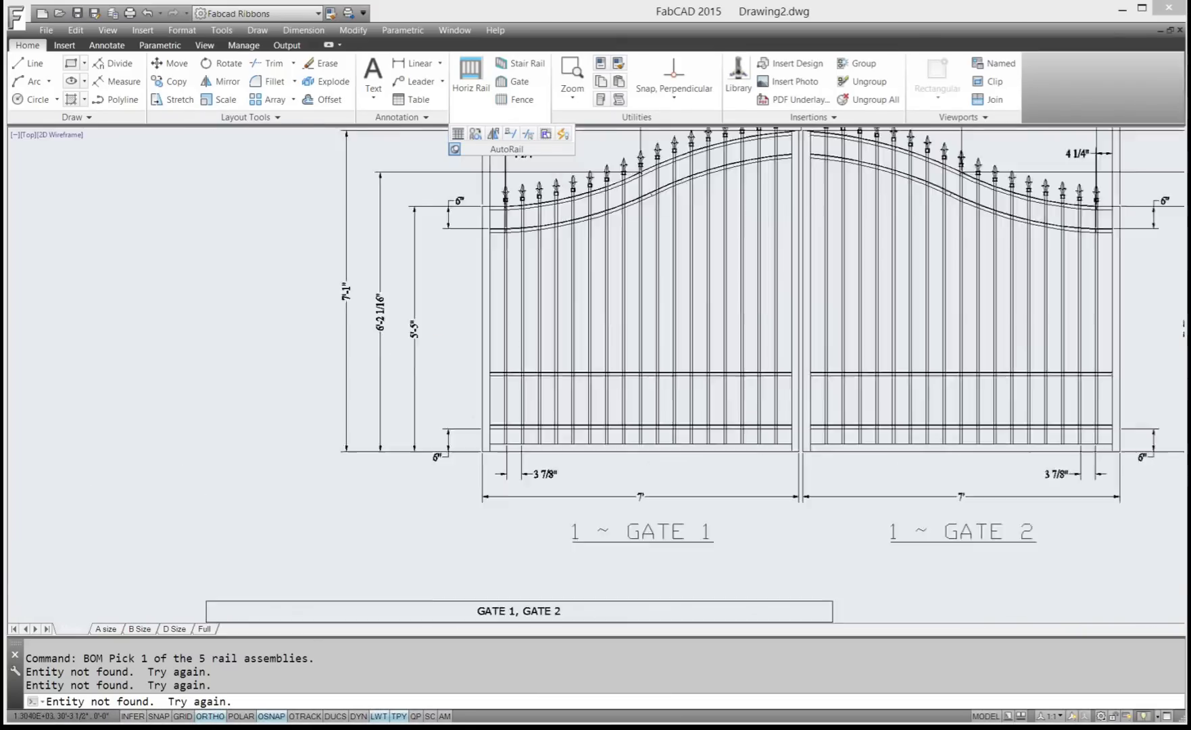
scroll(622, 338, down, 5)
scroll(622, 338, up, 2)
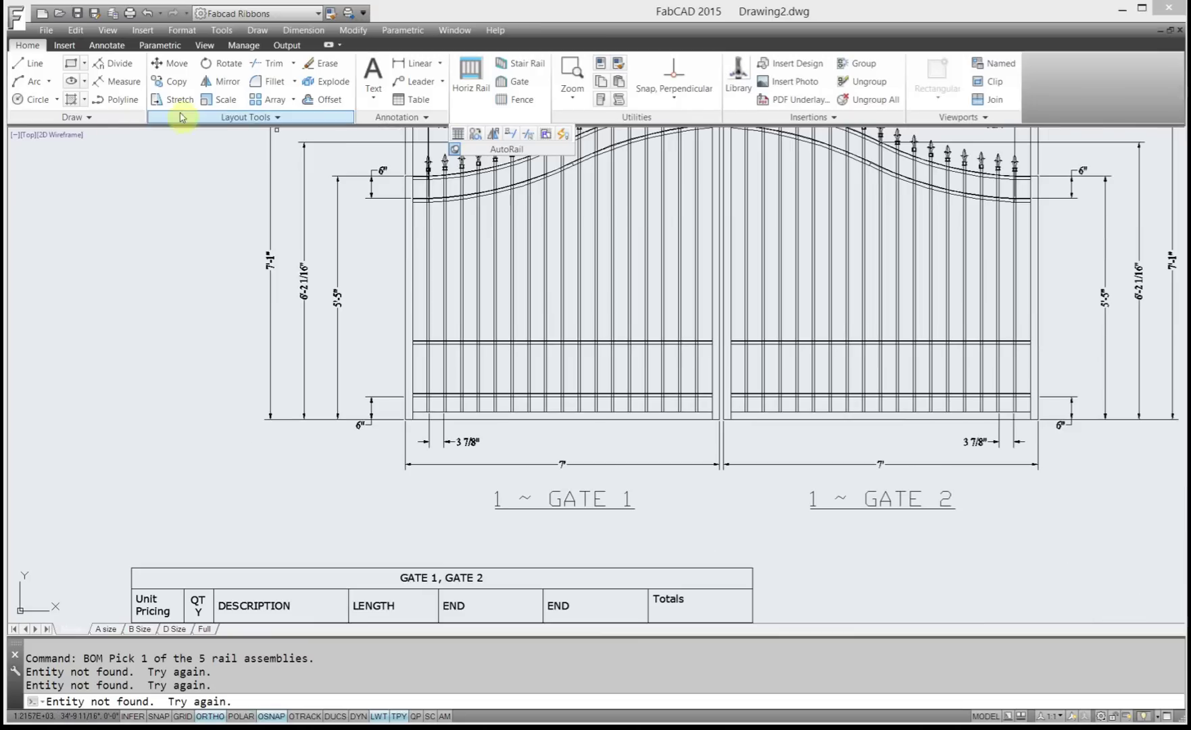
click(87, 117)
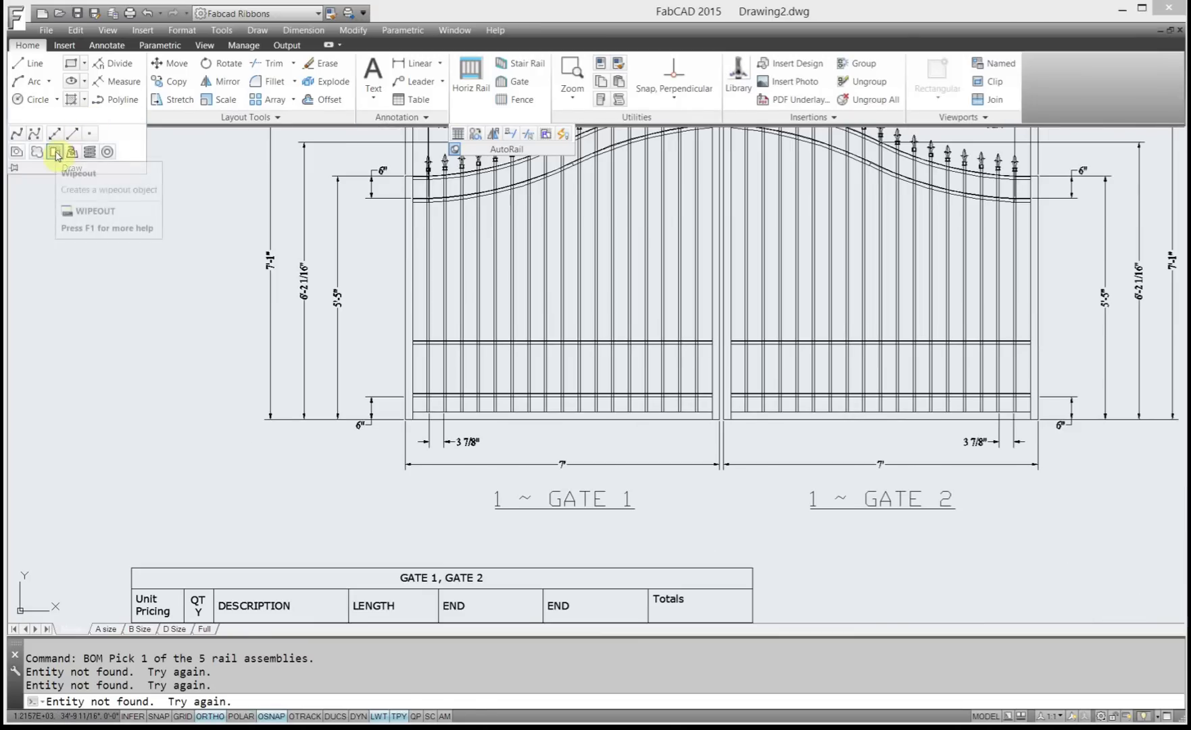
click(56, 153)
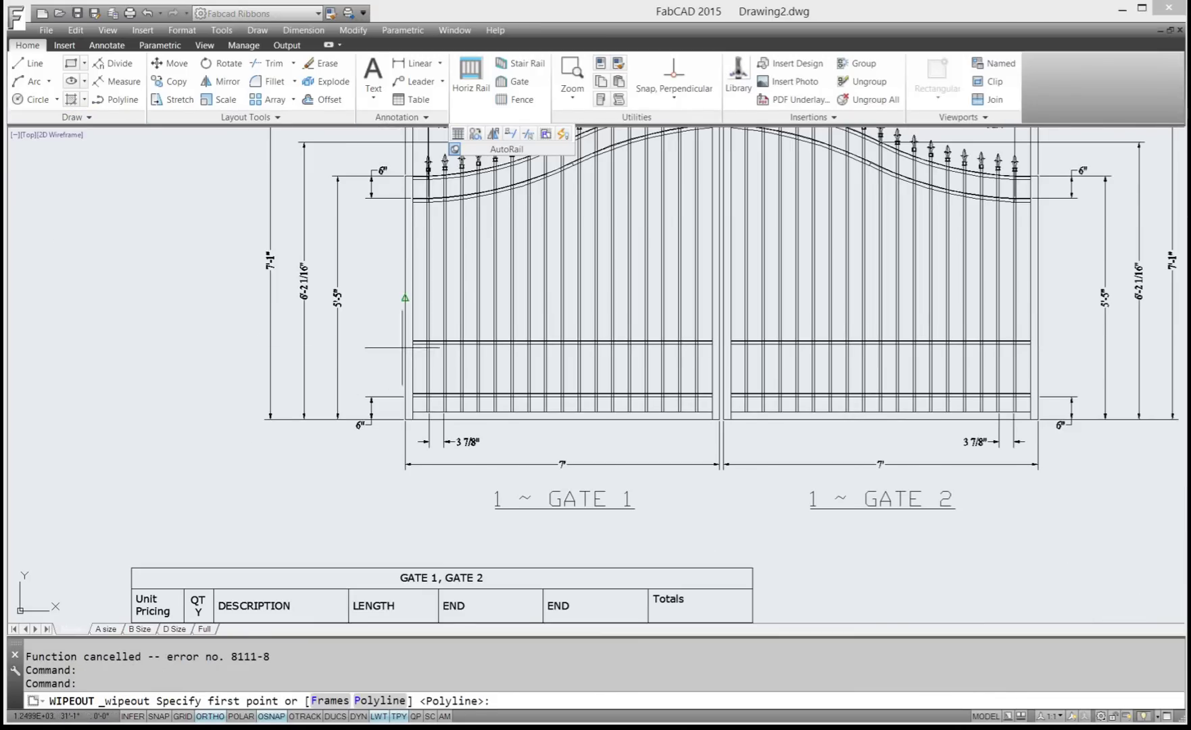
scroll(407, 330, up, 5)
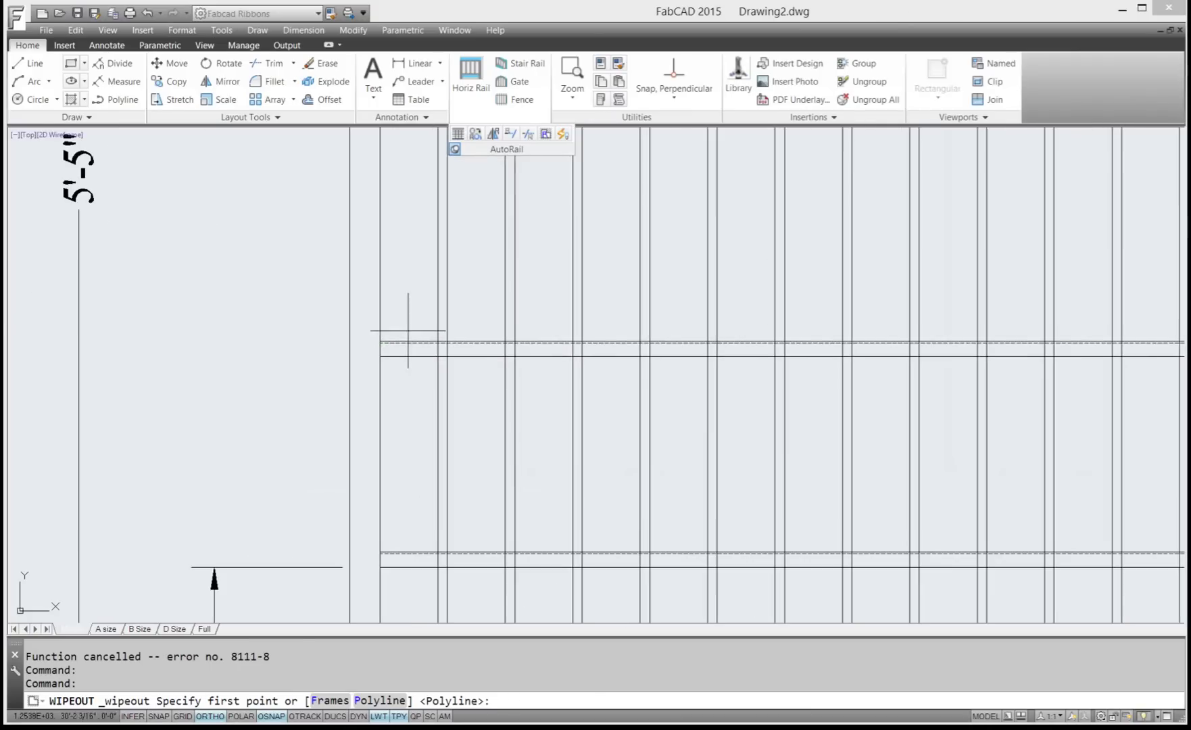
click(380, 340)
Trace the wipeout's remaining corners along the rail's right and left ends and finish it
middle_drag(851, 340, 483, 329)
middle_drag(940, 329, 696, 314)
scroll(696, 313, down, 2)
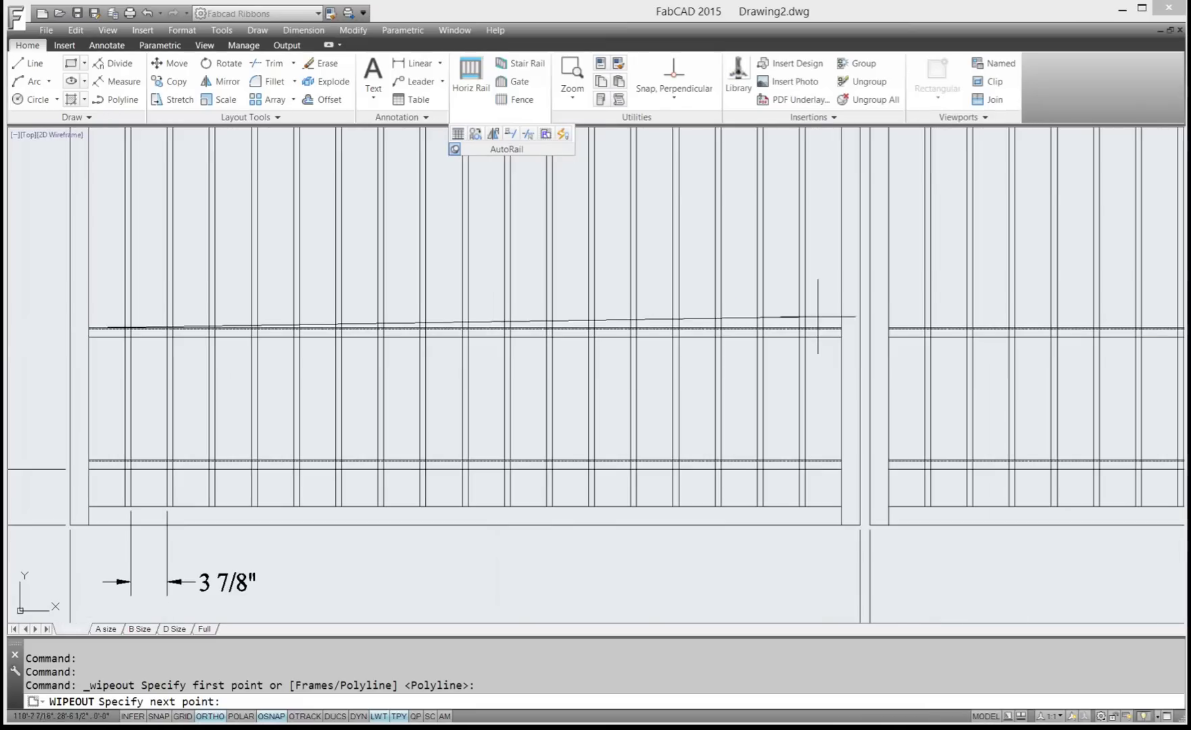
click(842, 328)
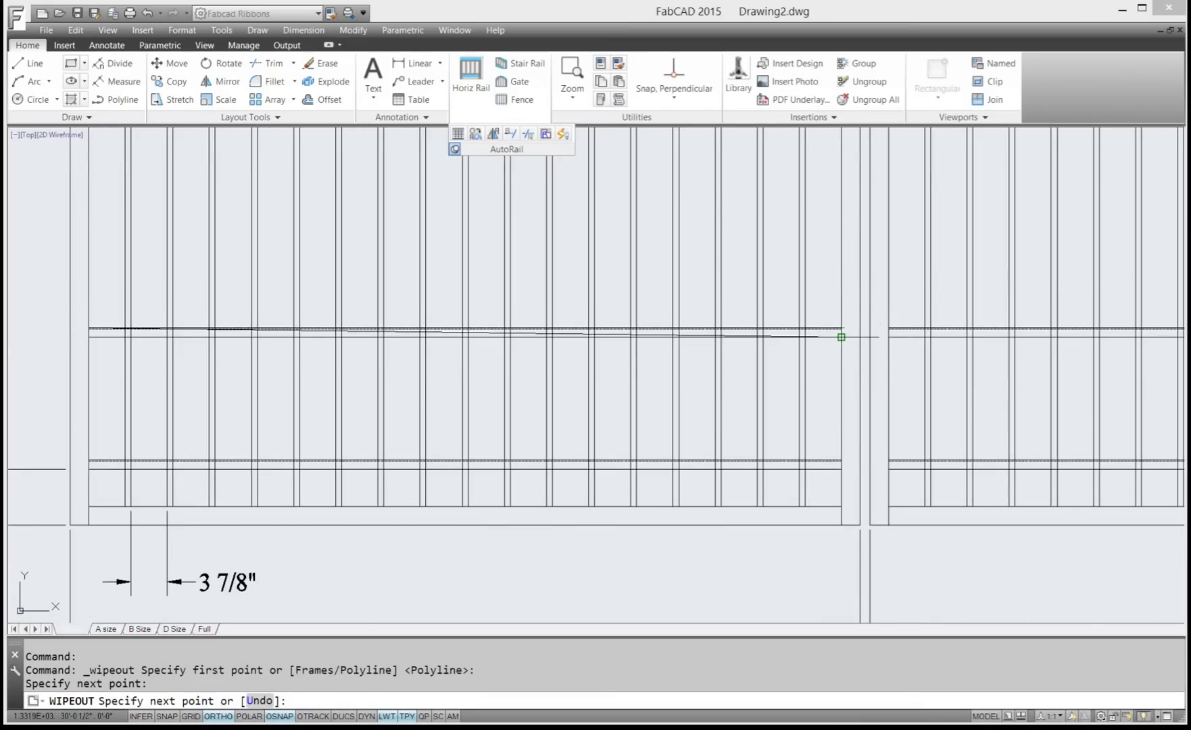
click(841, 336)
middle_drag(341, 336, 736, 366)
scroll(573, 346, down, 2)
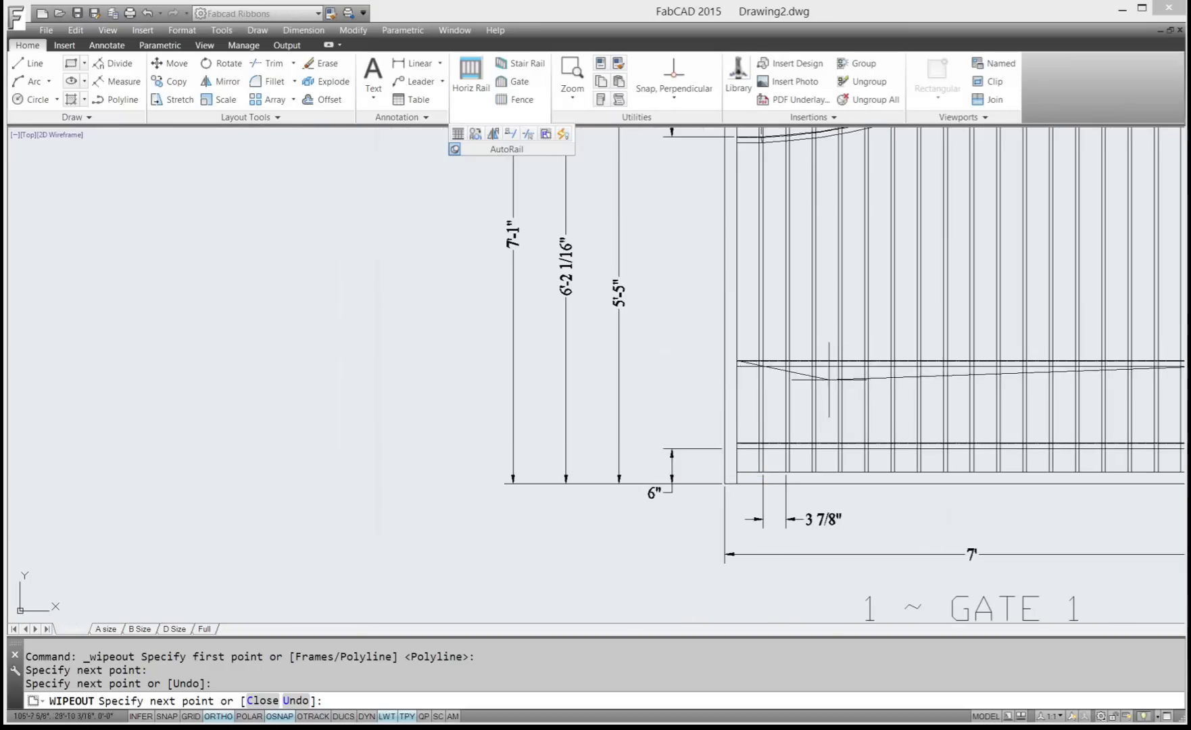
click(736, 365)
key(Return)
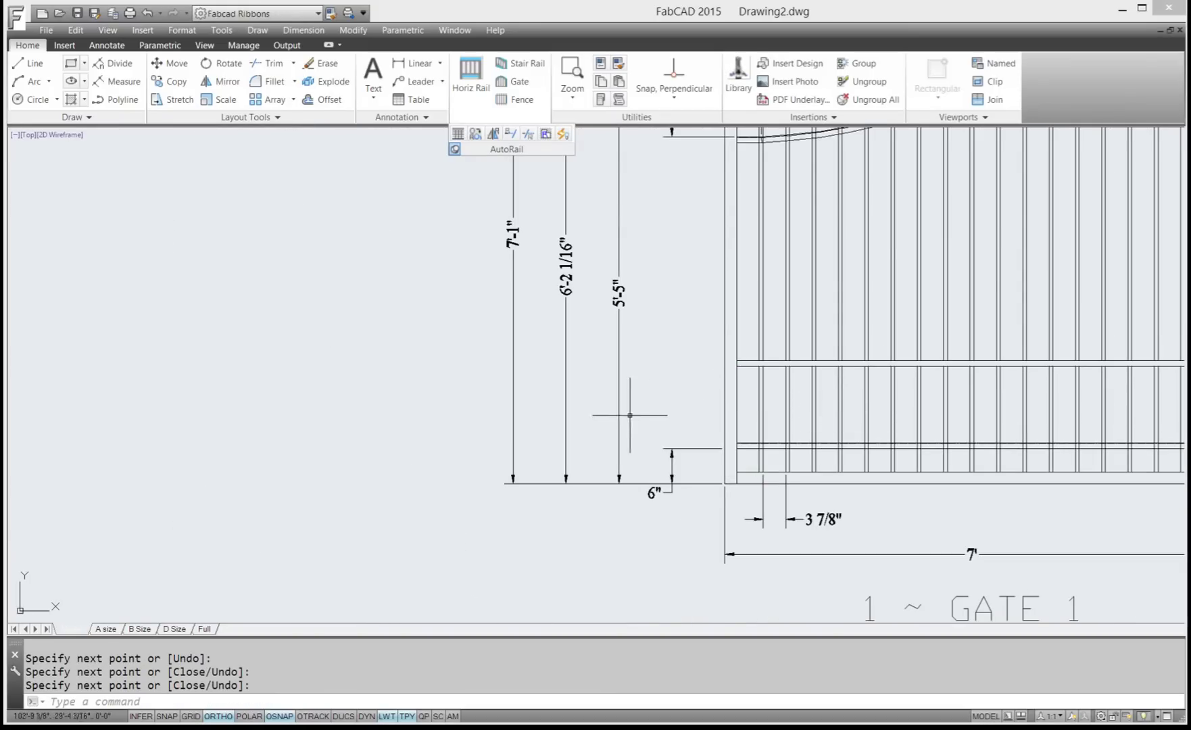
scroll(672, 396, down, 4)
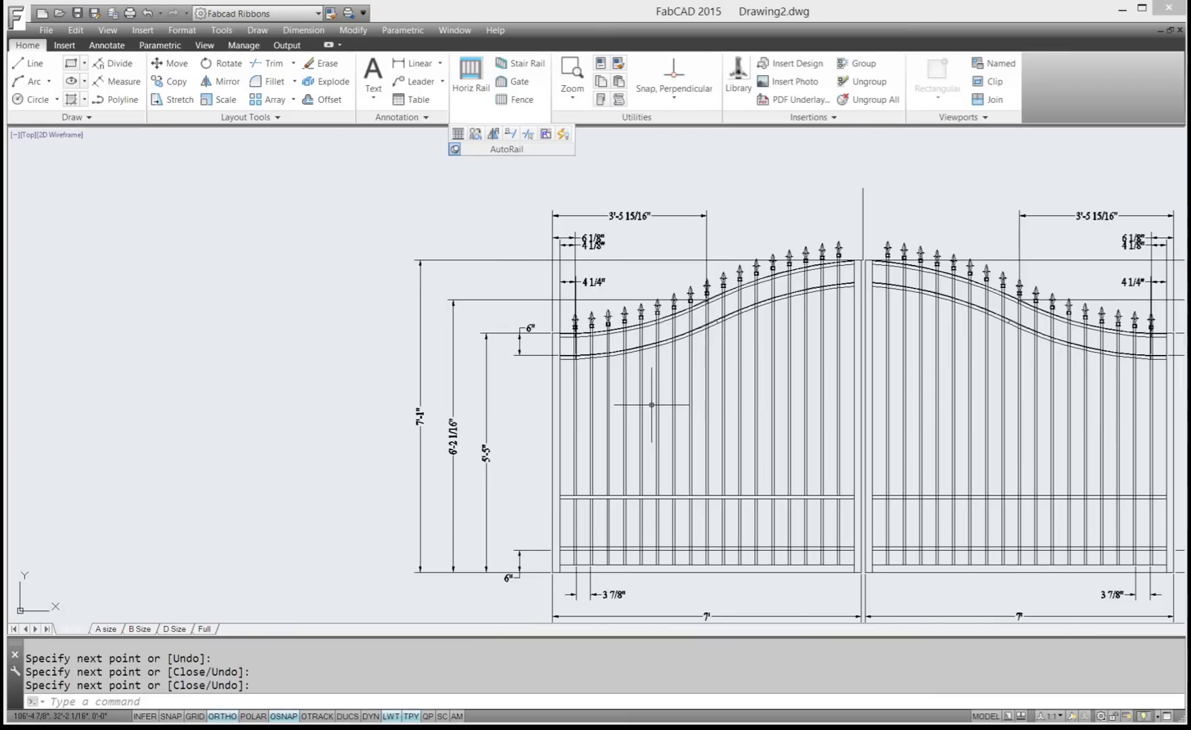
Try Rwipeout on Gate 1's arched rail, then inspect and clear the selection
click(546, 134)
click(764, 303)
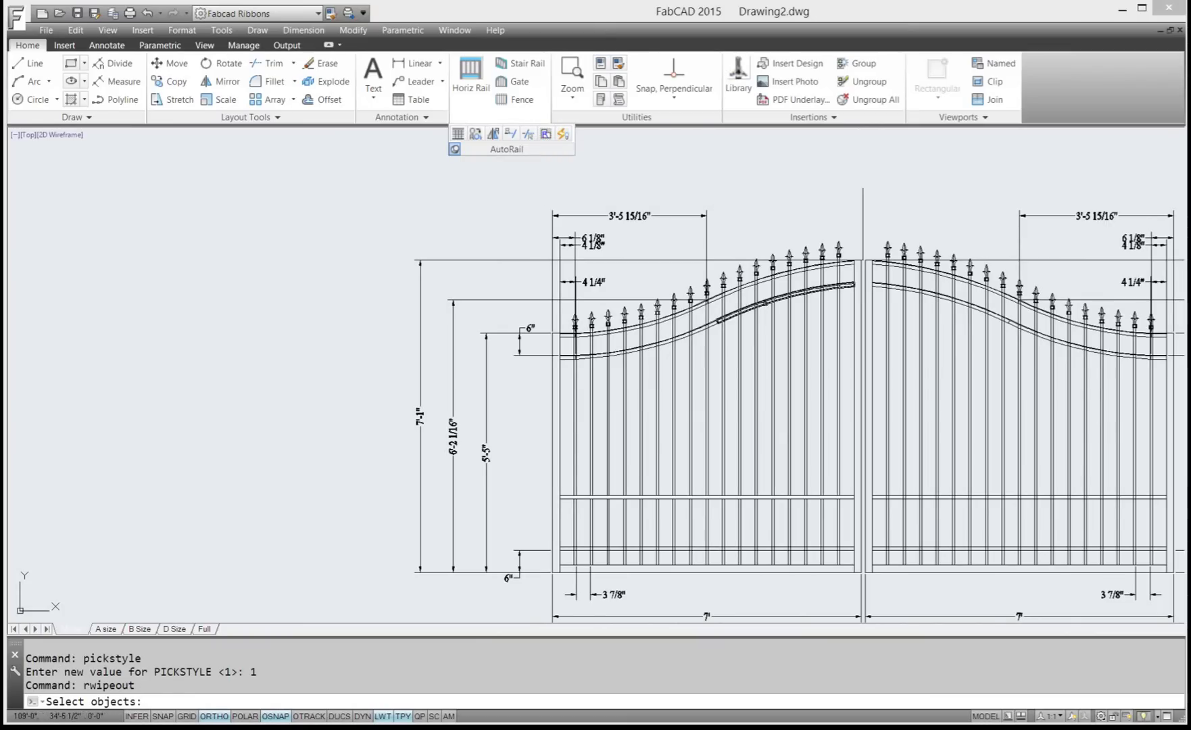
key(Return)
scroll(759, 305, down, 3)
scroll(755, 308, up, 6)
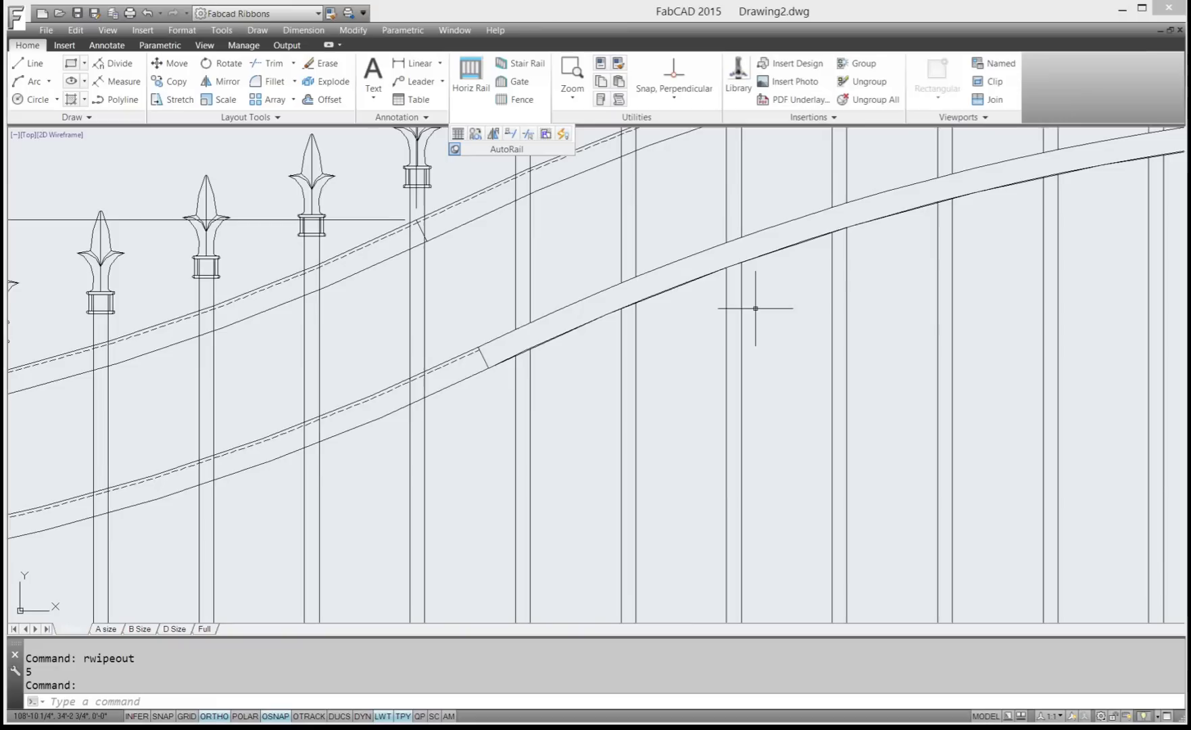
click(883, 188)
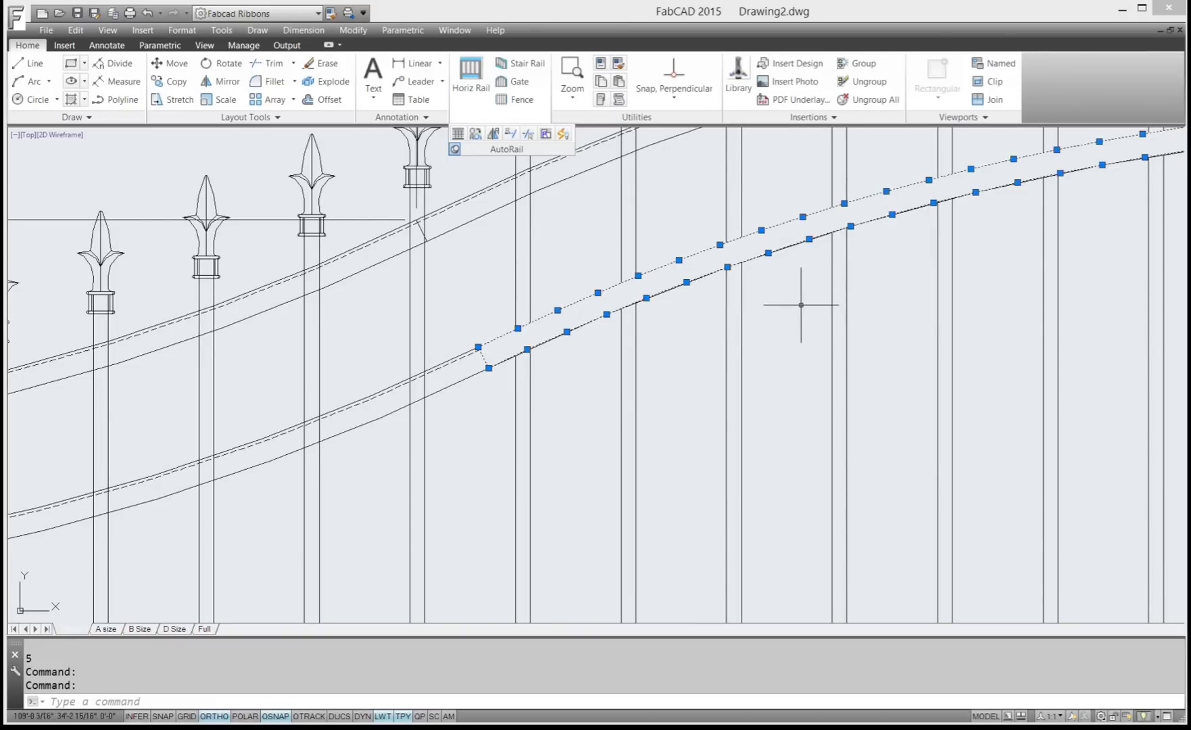
scroll(896, 311, down, 3)
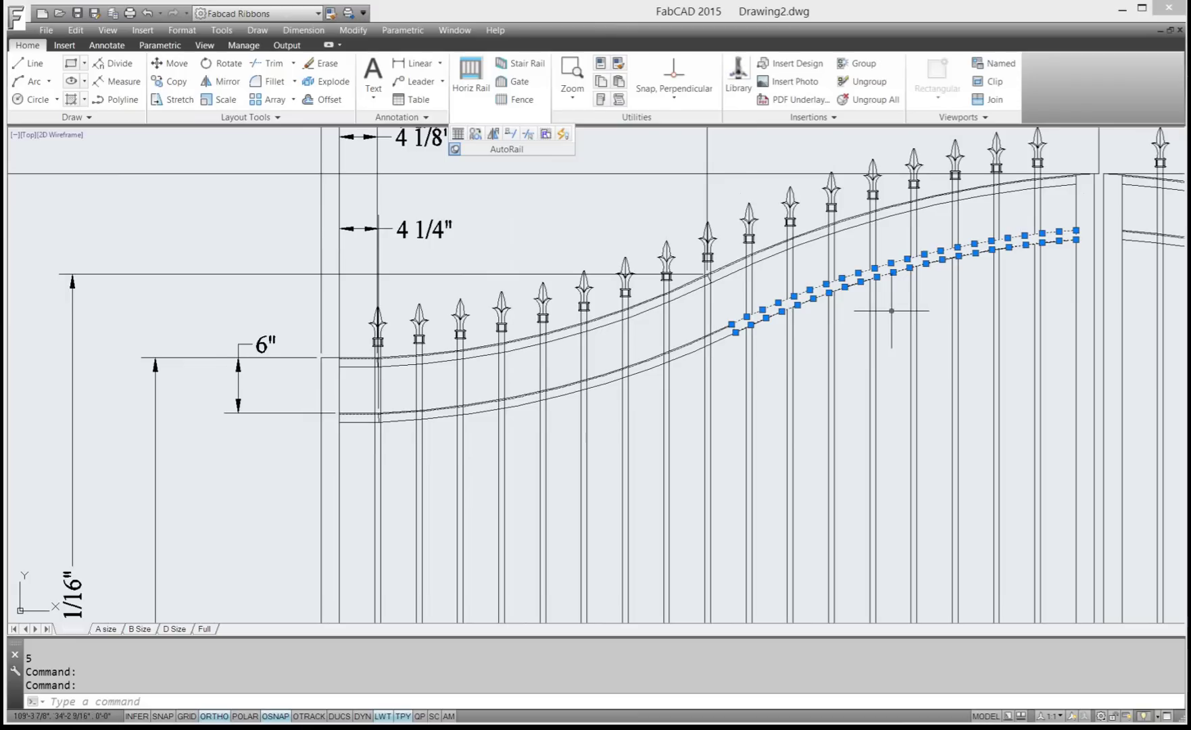
key(Escape)
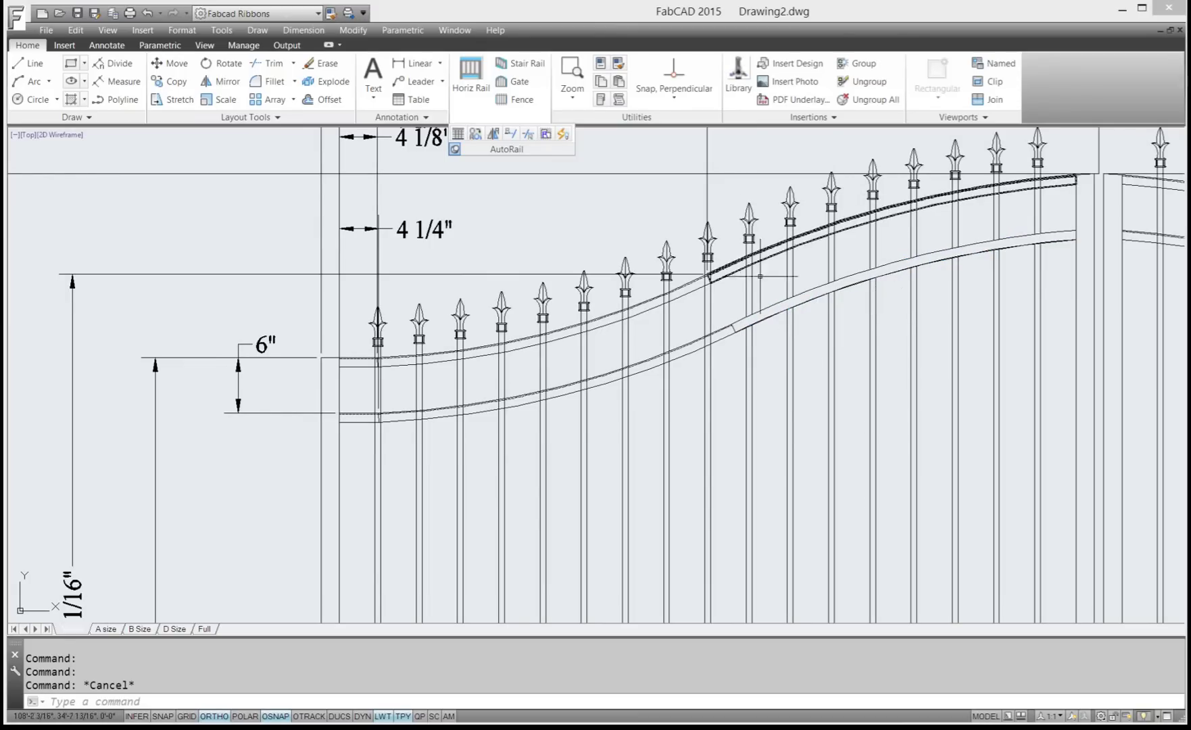
Apply Rwipeout to Gate 1's upper and lower arched rails
click(545, 133)
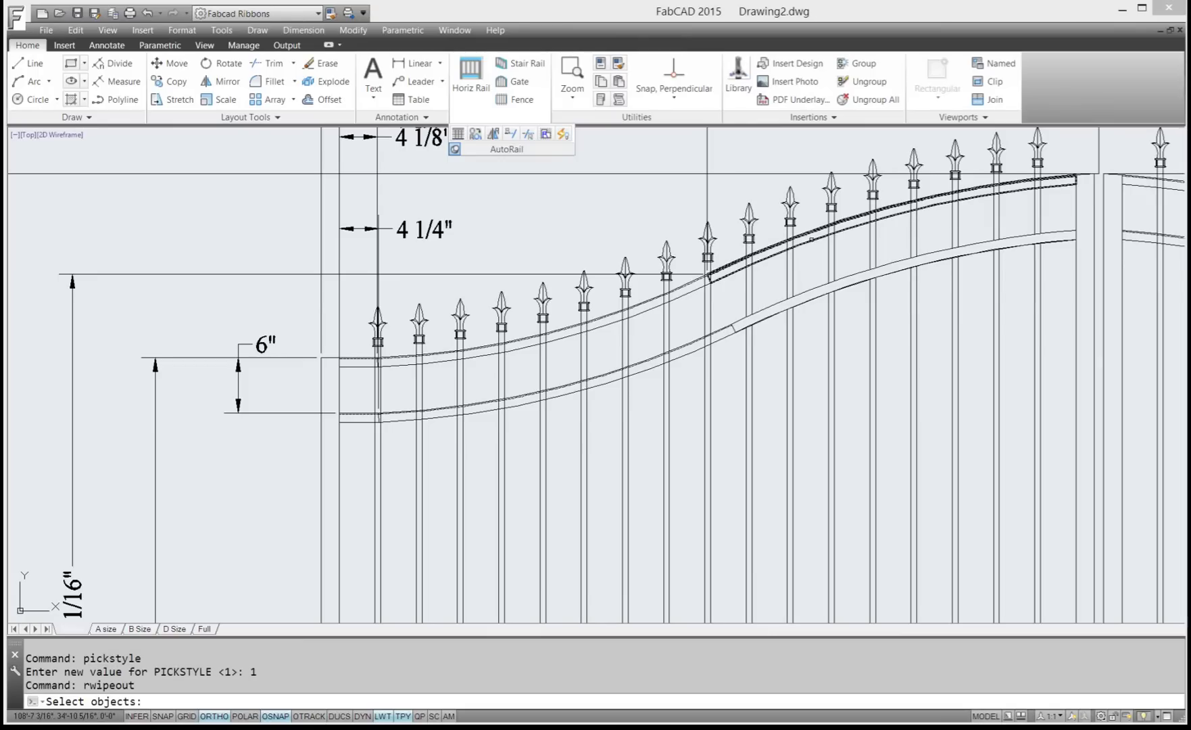
click(701, 305)
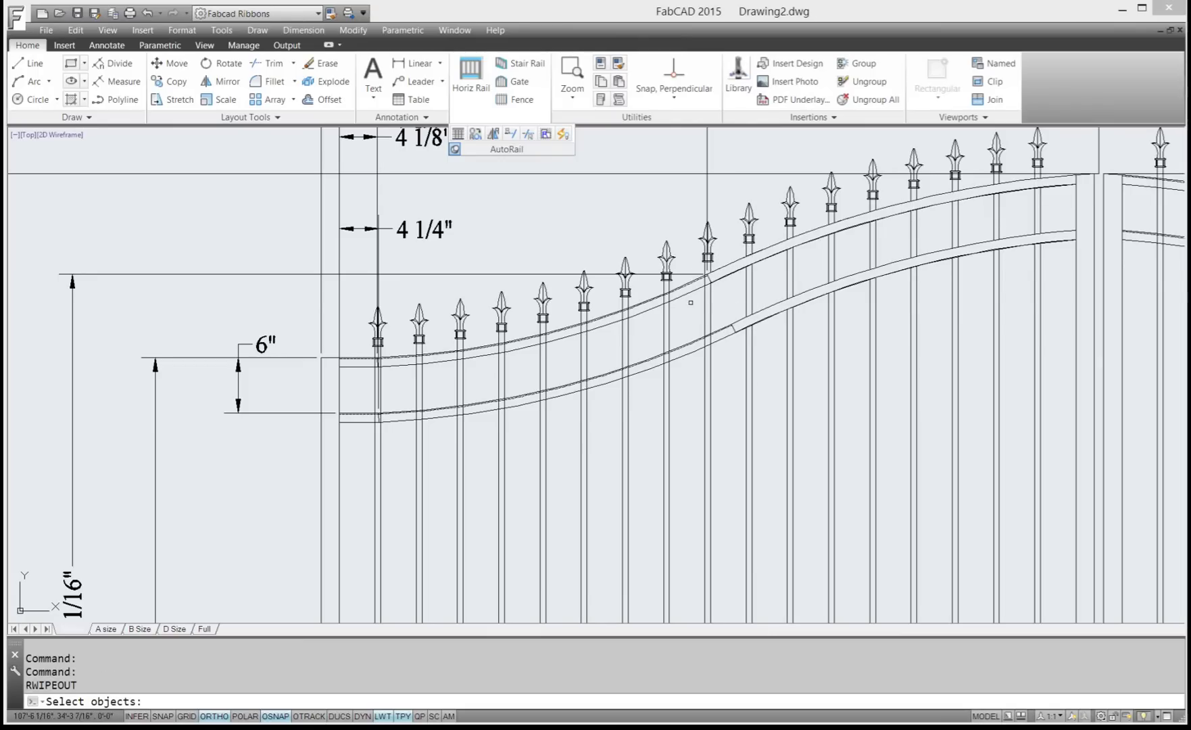
click(684, 296)
key(Return)
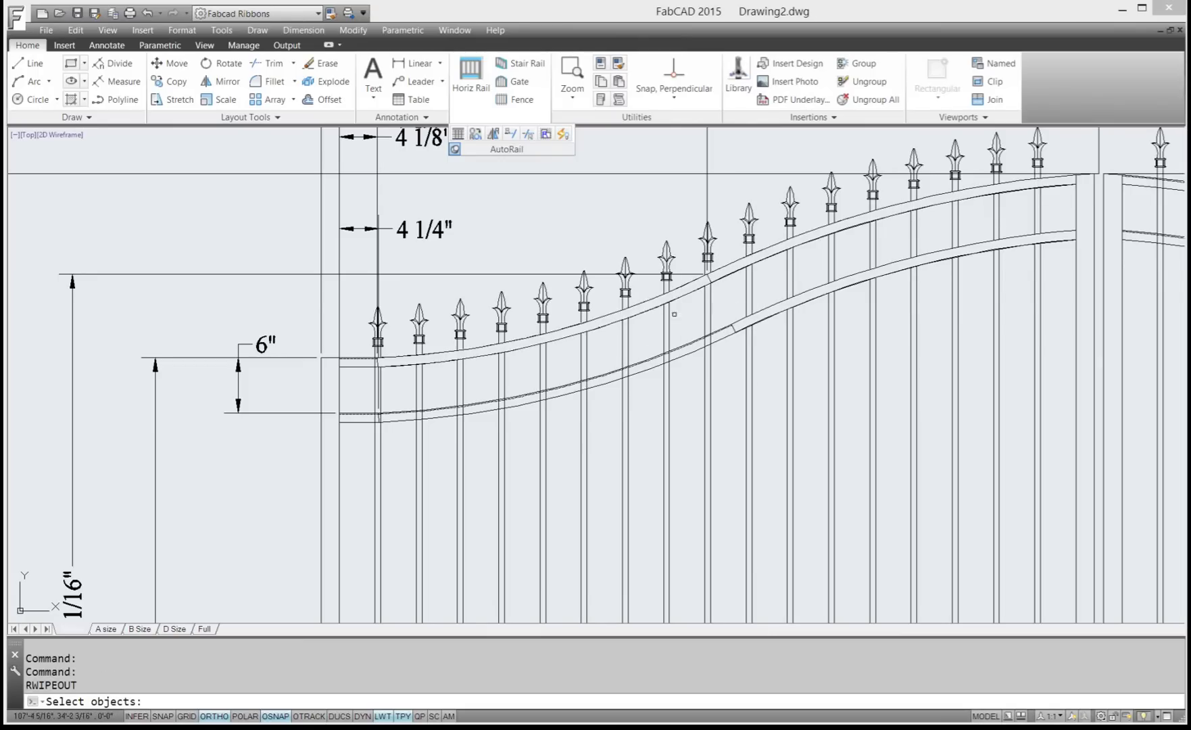
click(675, 347)
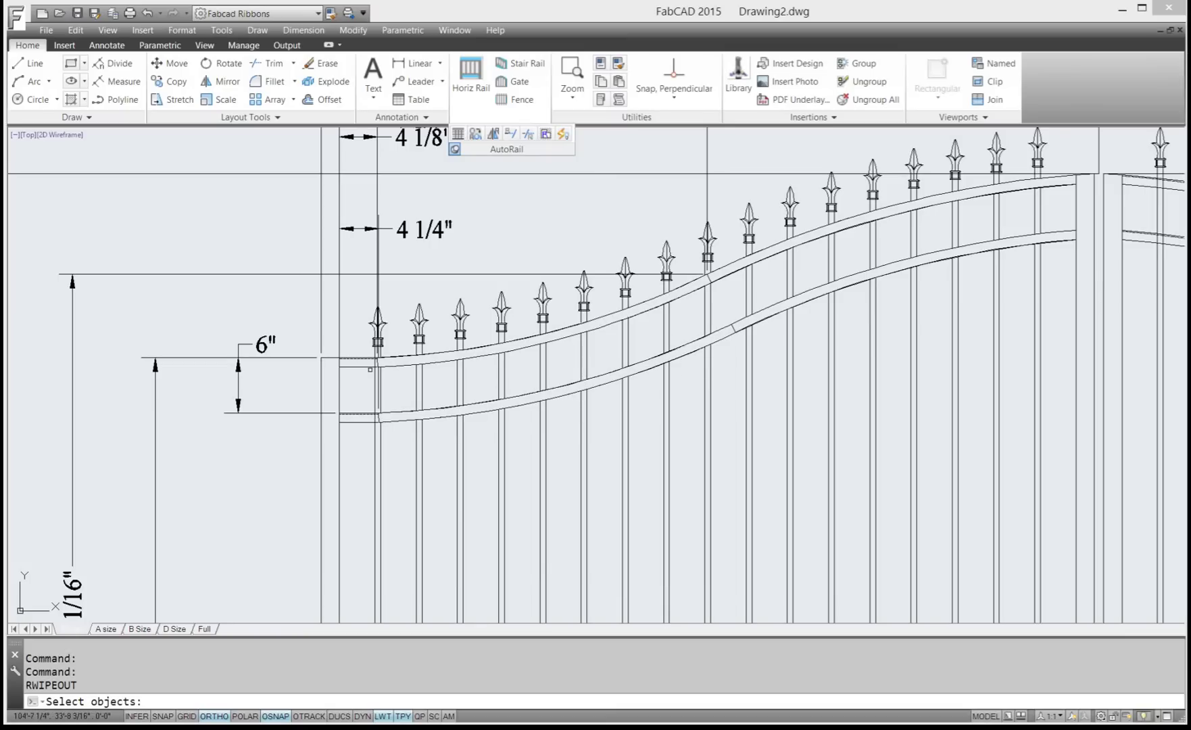
click(356, 408)
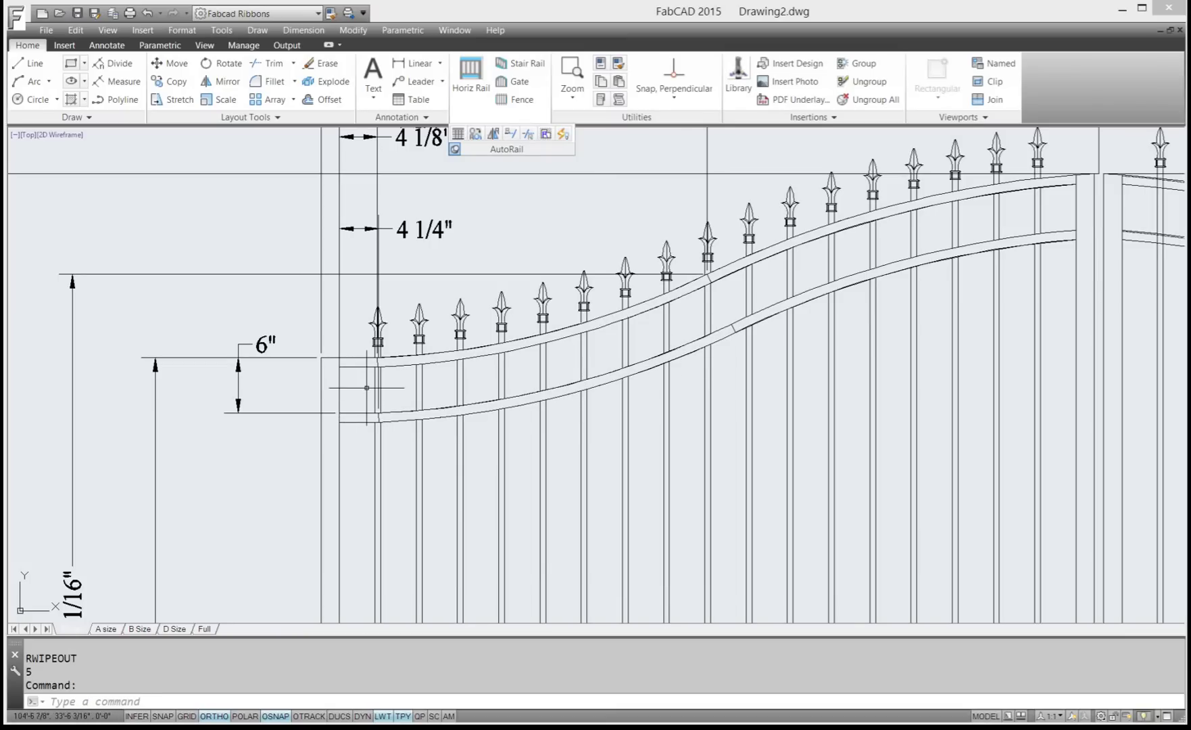
scroll(356, 407, down, 8)
Pan over to the fence drawing and open the Fence Program dialog
scroll(800, 397, up, 3)
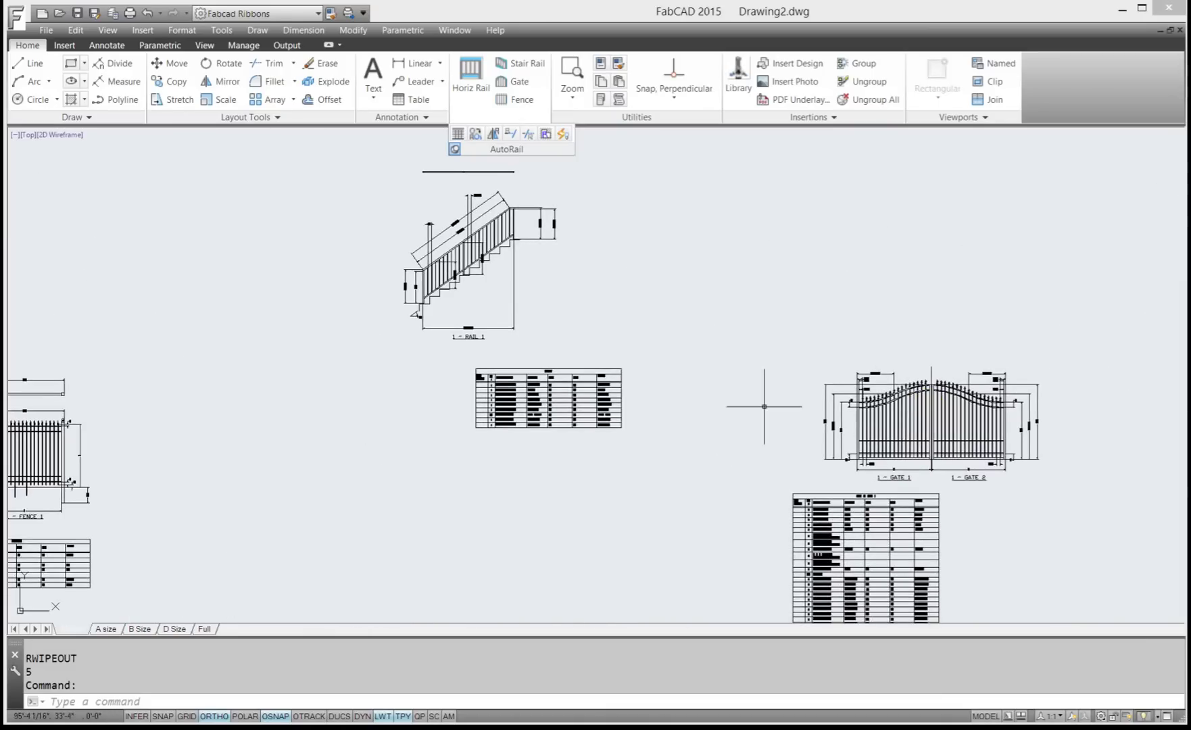
middle_drag(311, 396, 637, 399)
scroll(371, 433, up, 8)
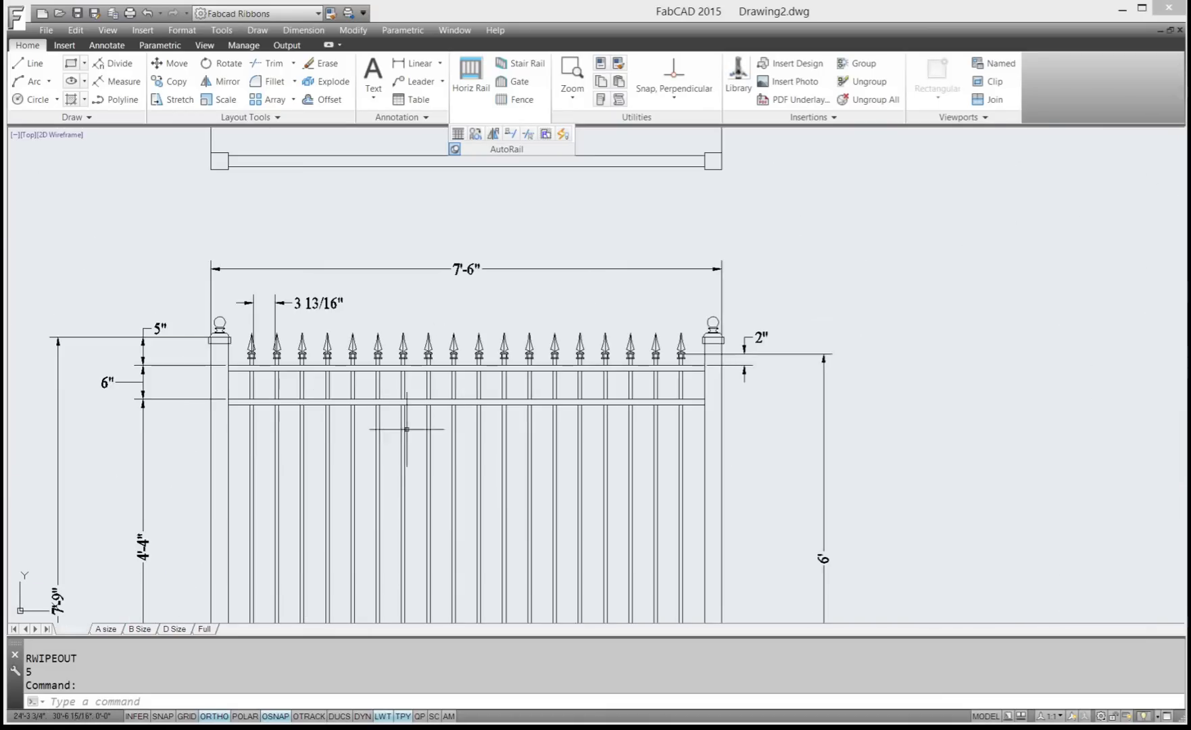
scroll(446, 430, down, 8)
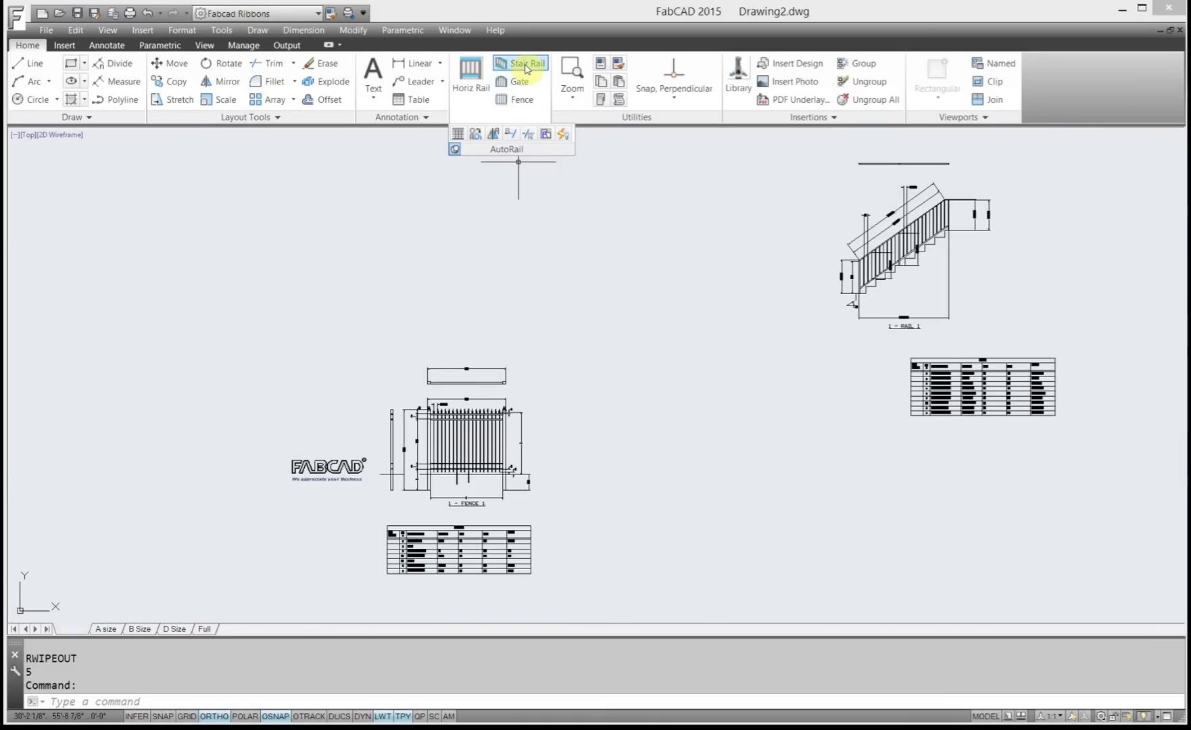
click(524, 104)
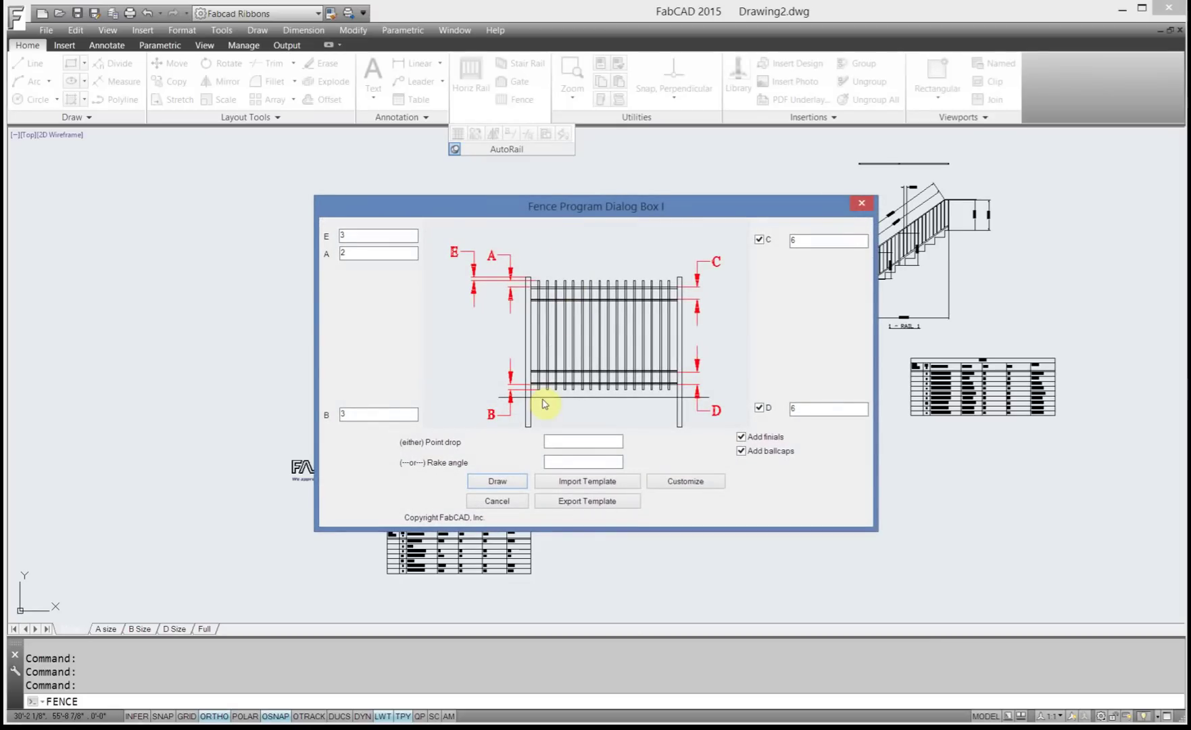
Load the 4 line wrought iron template and accept the FENCE 2 settings
click(582, 482)
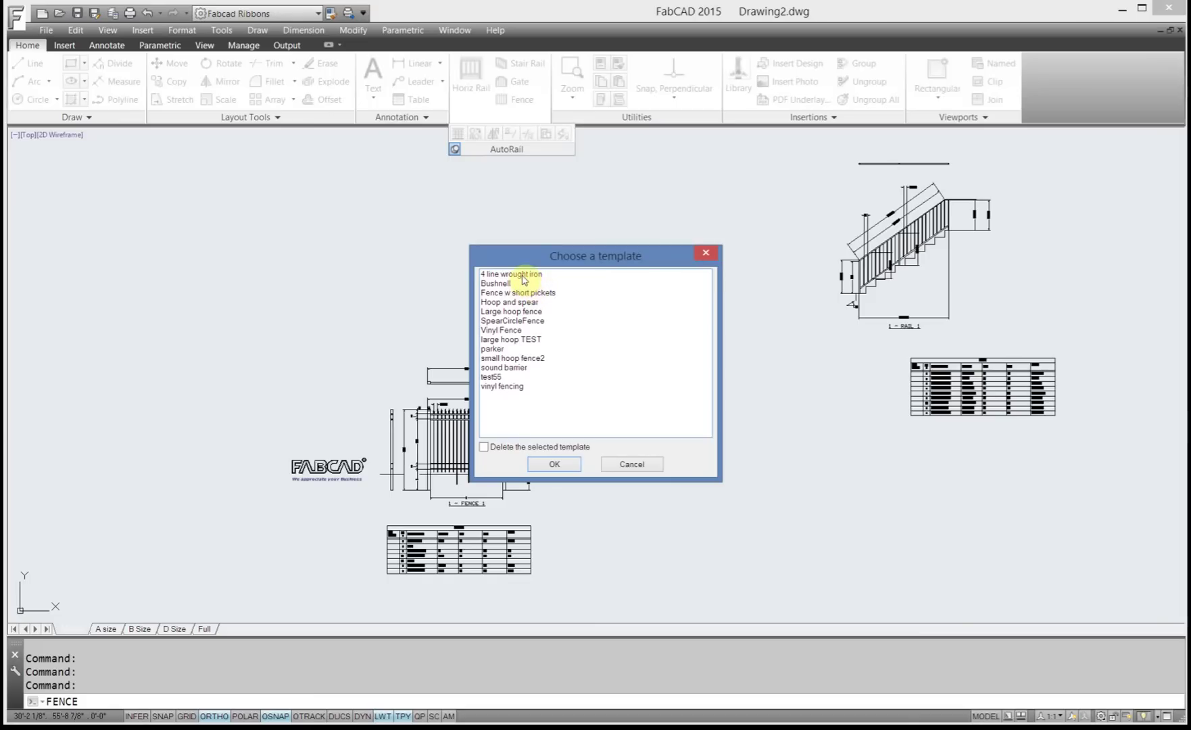
click(522, 277)
click(553, 464)
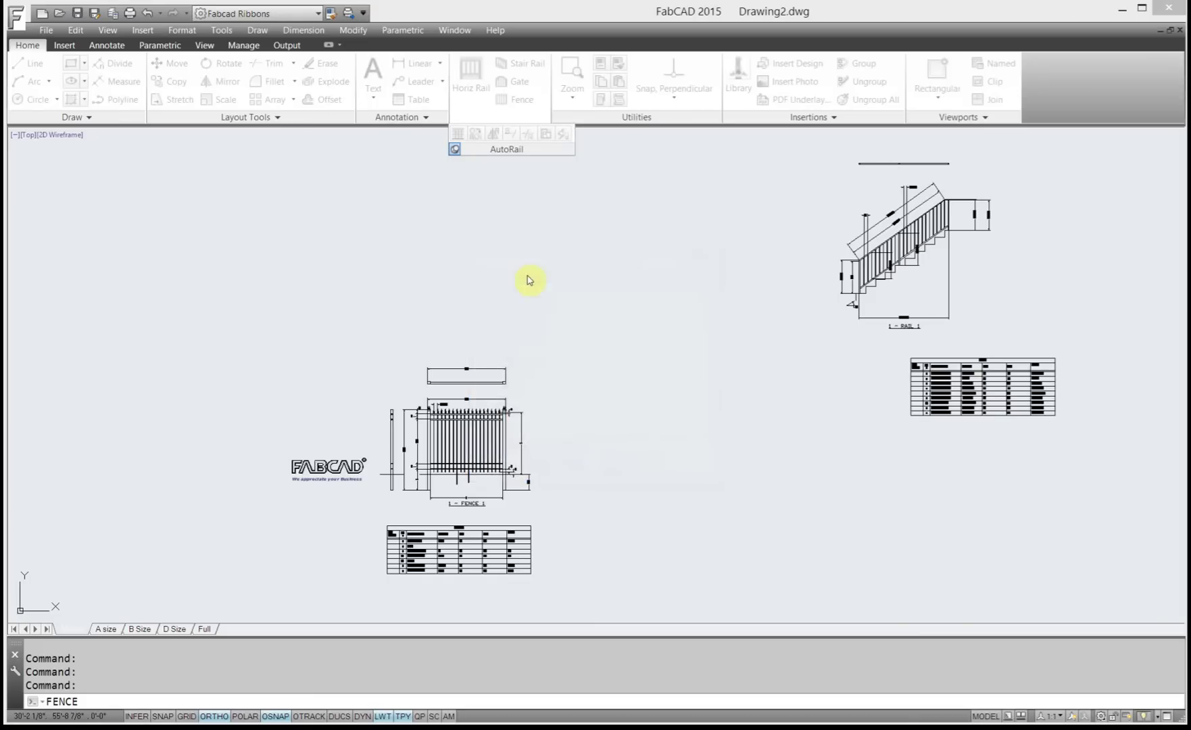
click(500, 482)
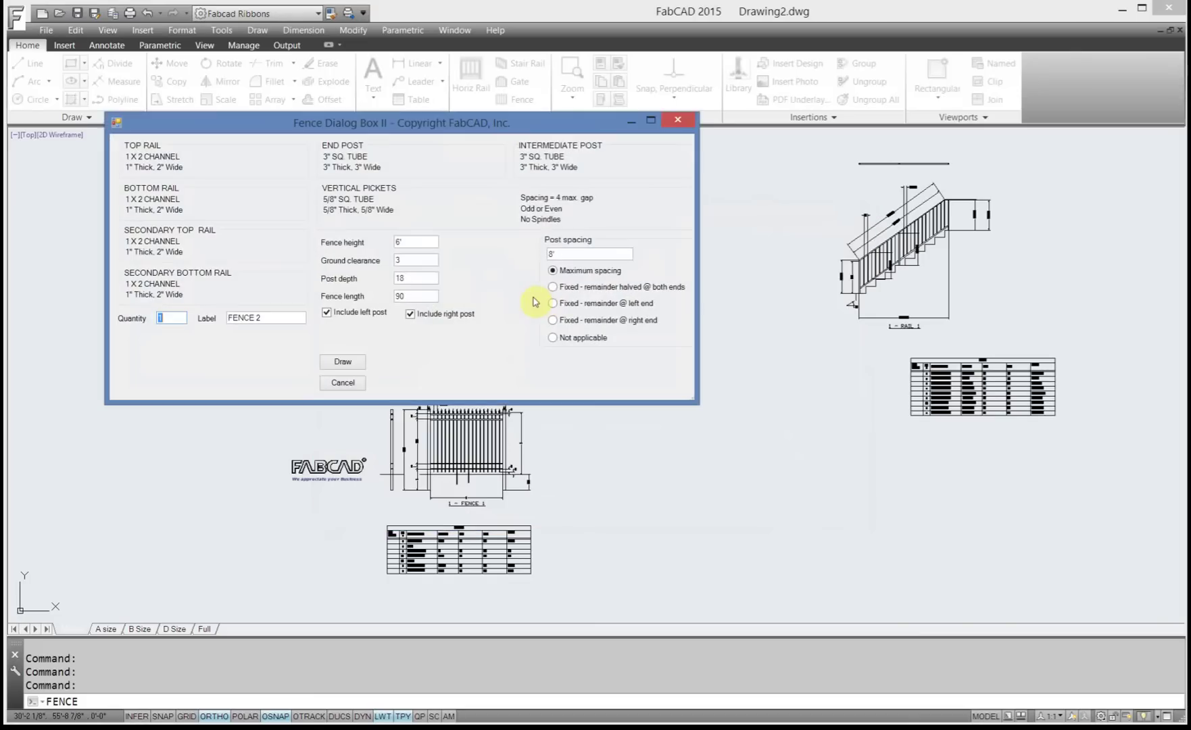
click(344, 362)
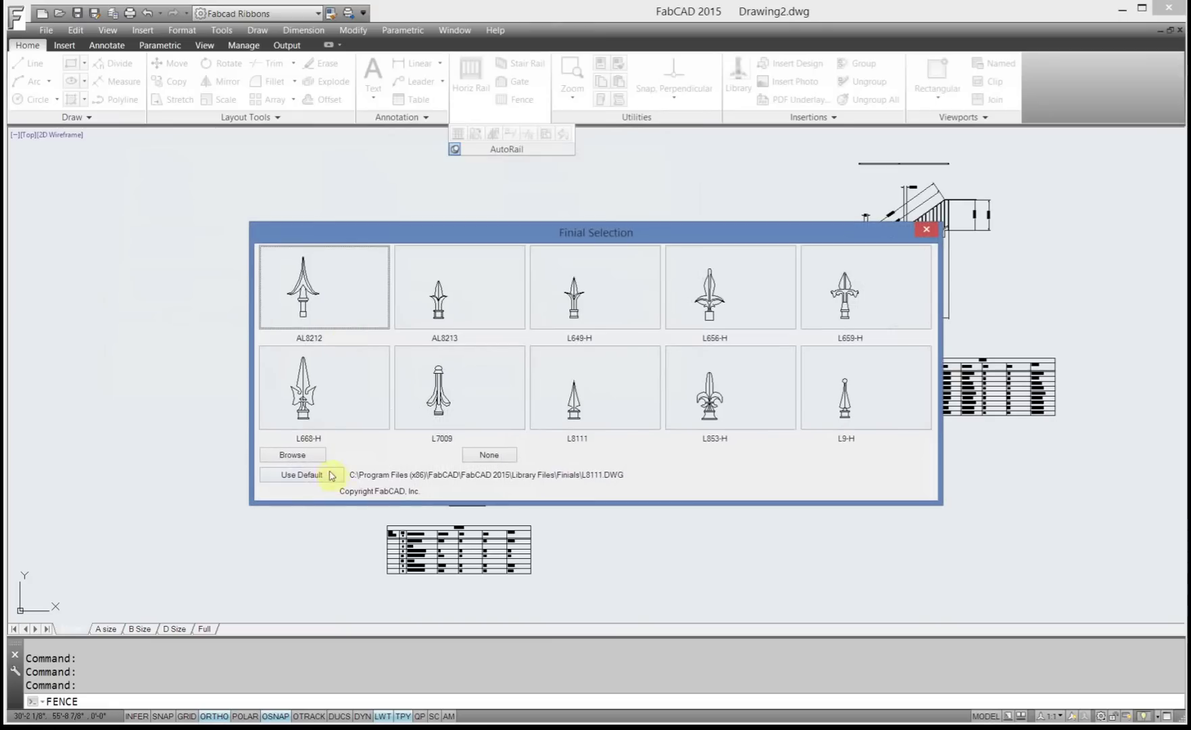
Use default finials and ball caps, then place FENCE 2 and its bill table
click(312, 476)
click(313, 477)
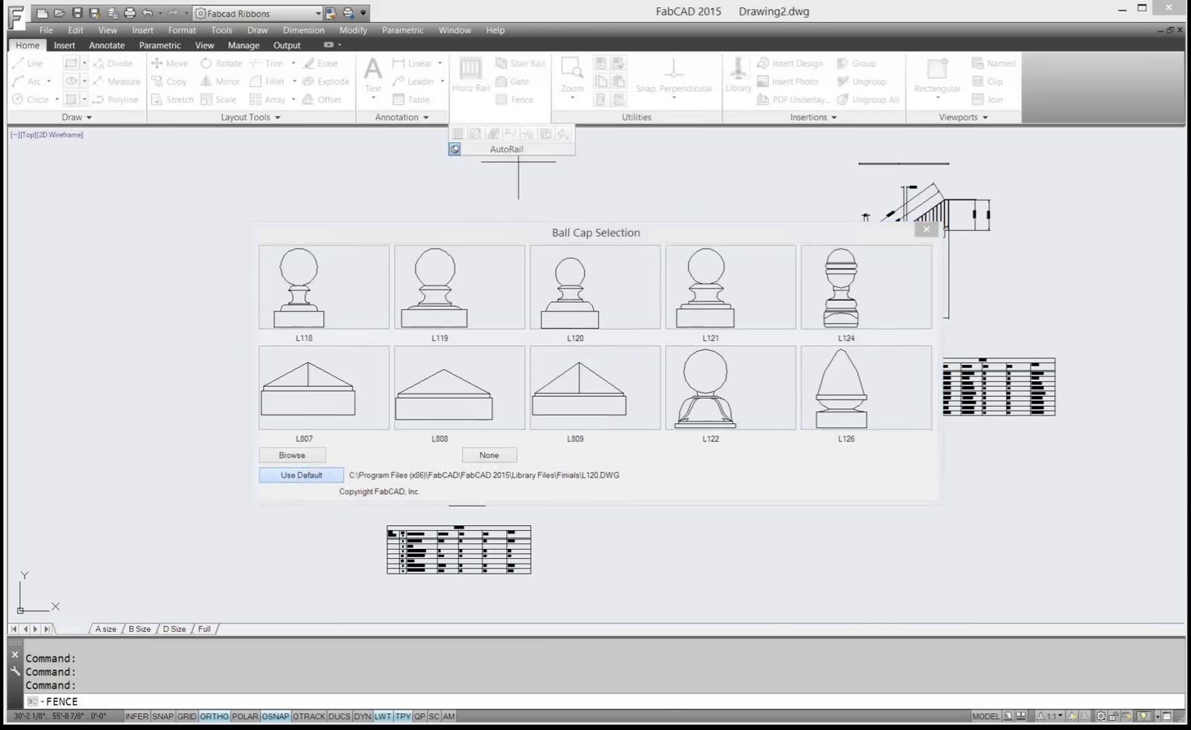
click(325, 267)
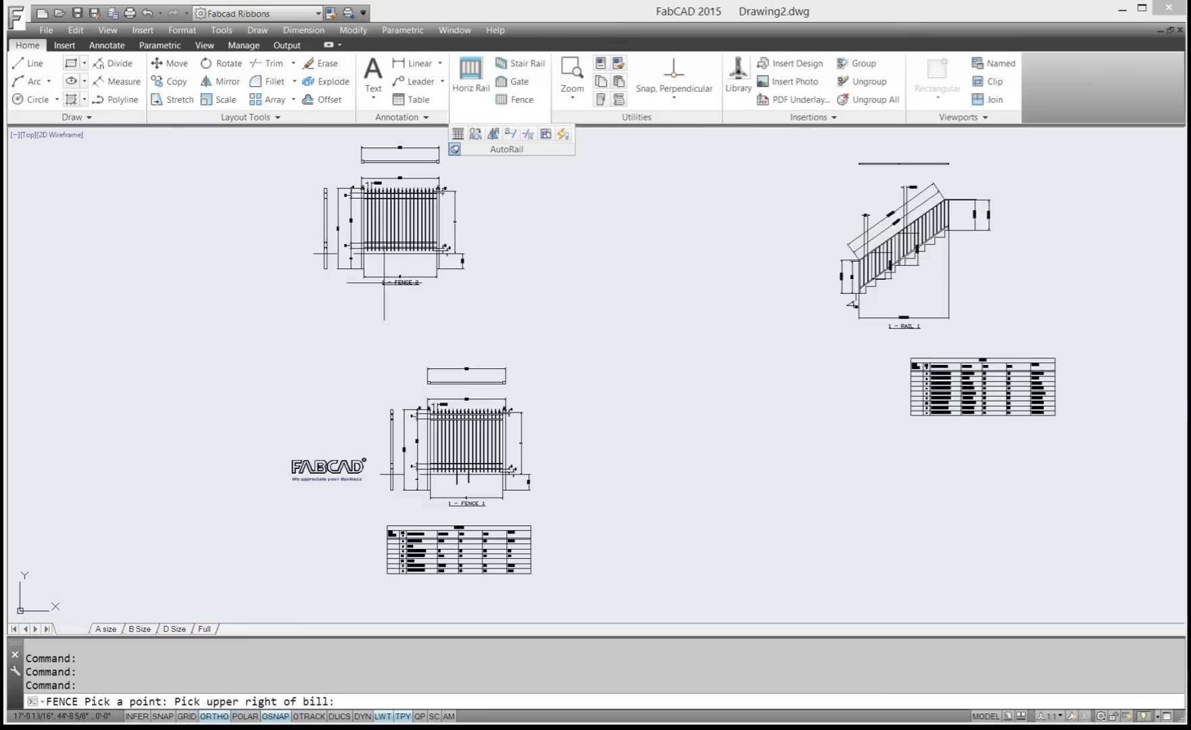
click(306, 304)
Window-select FENCE 2's pickets for Rwipeout, then review the masked fence
scroll(372, 223, down, 2)
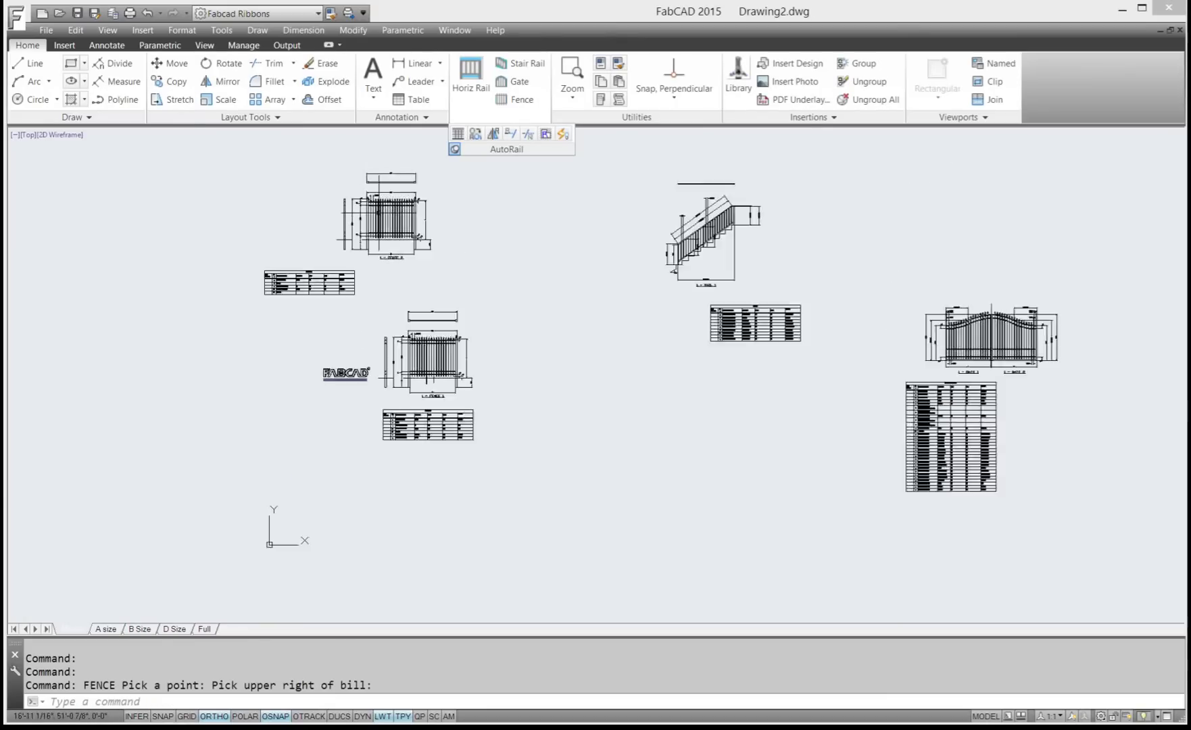
scroll(377, 217, up, 8)
scroll(393, 212, up, 6)
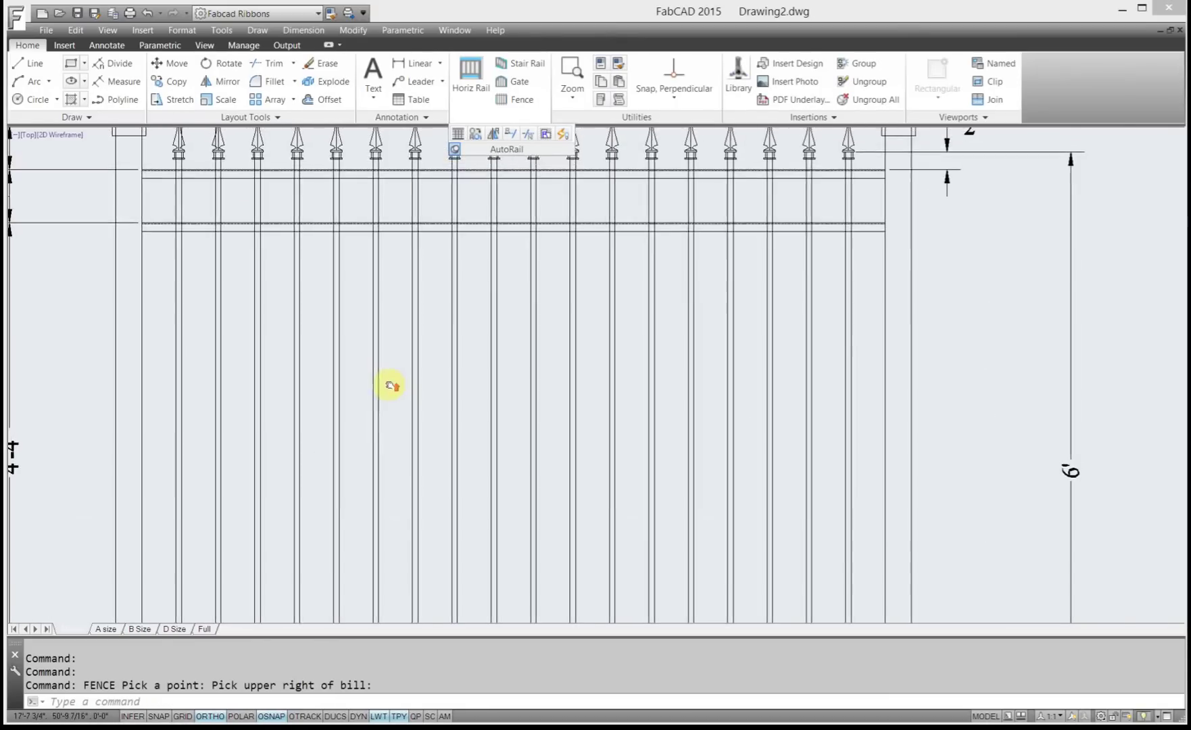
scroll(552, 313, down, 3)
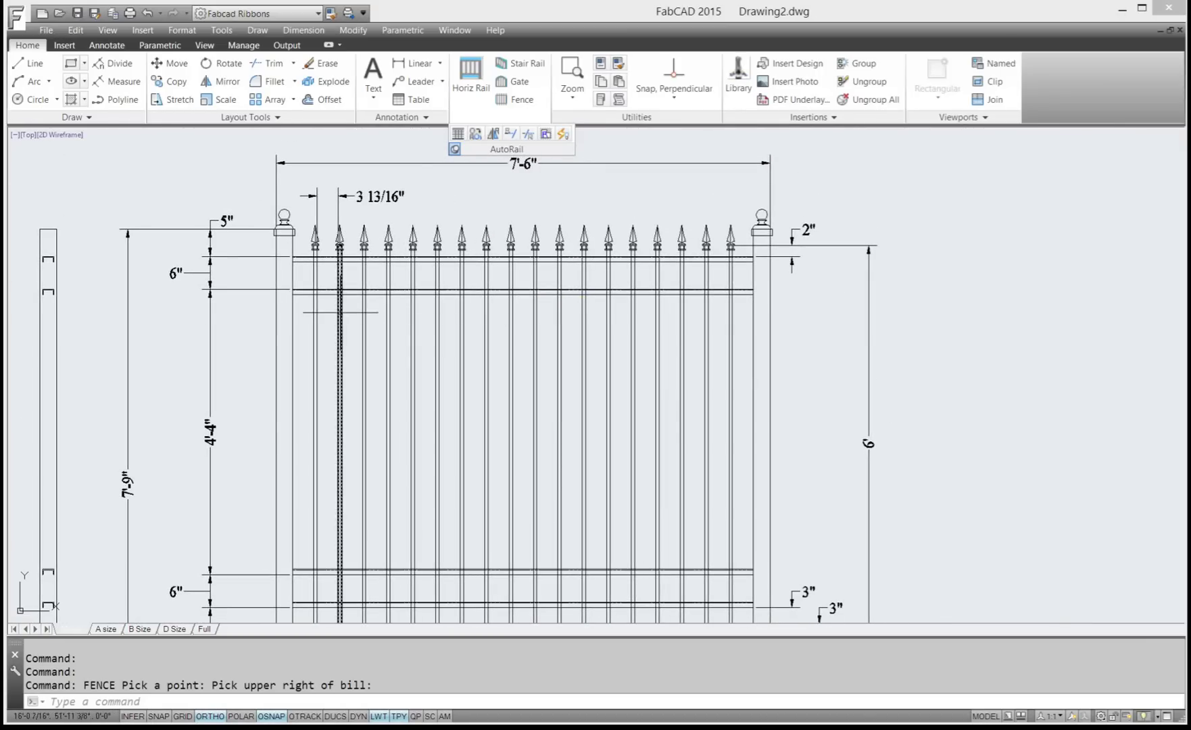
click(548, 136)
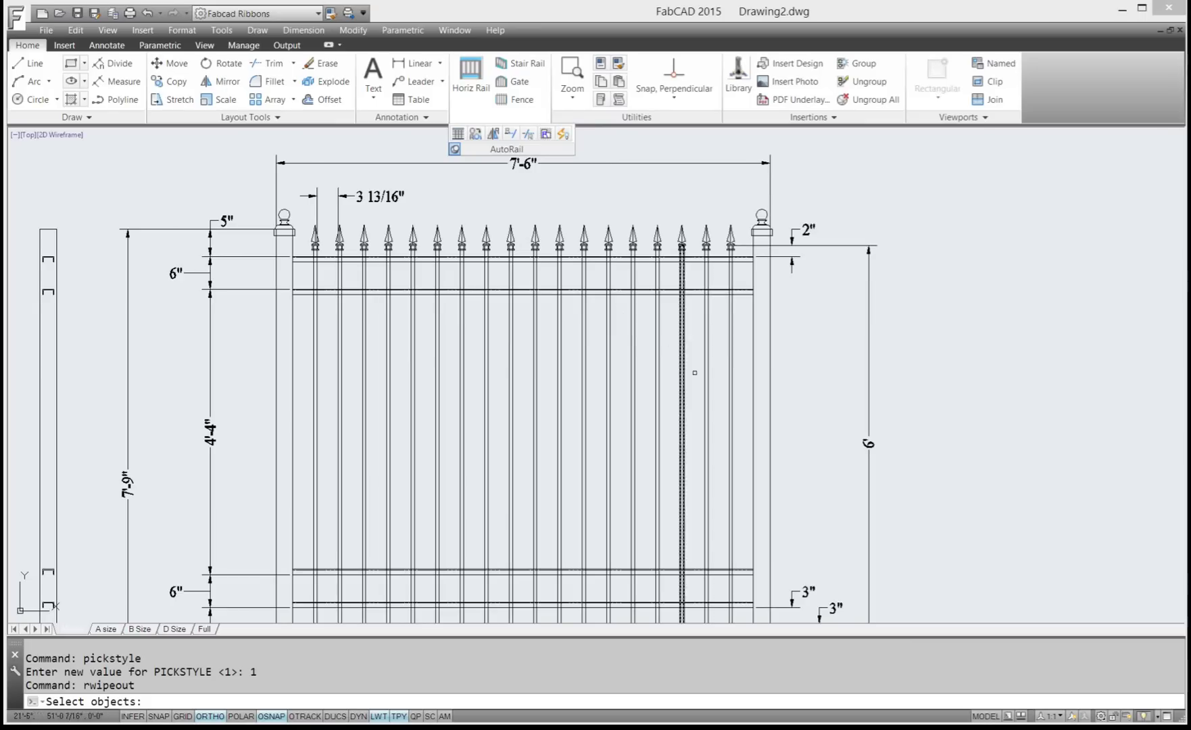
click(747, 361)
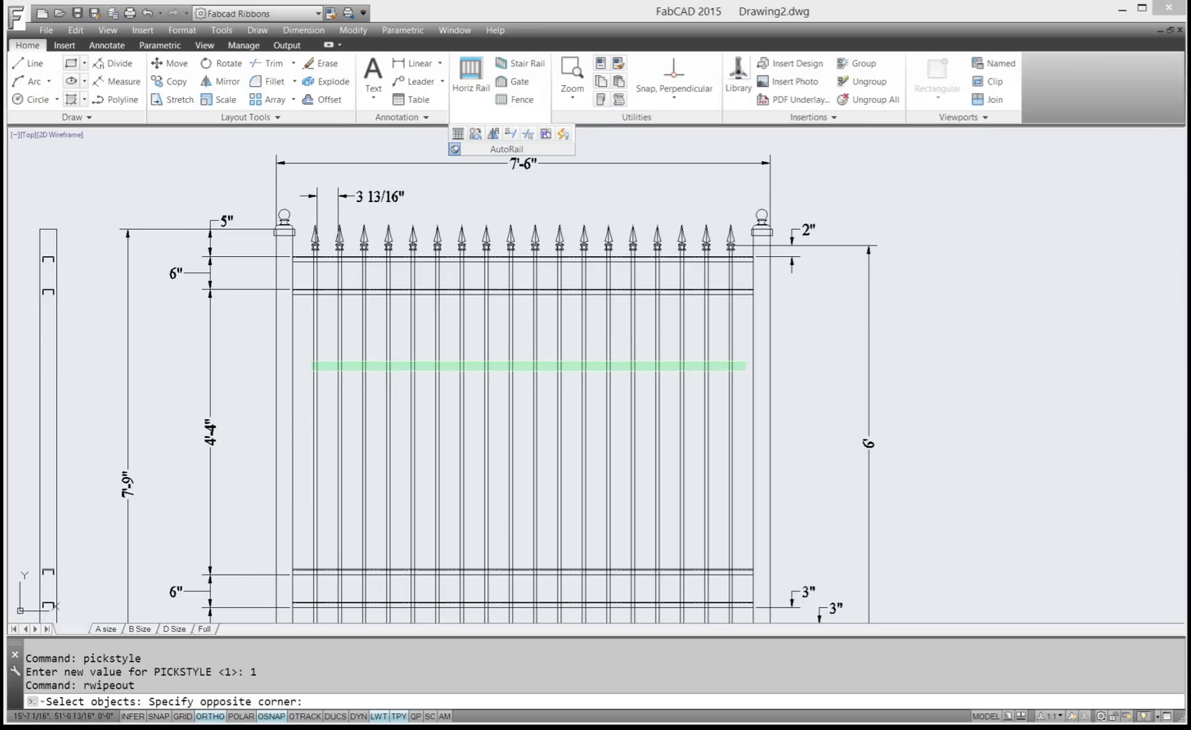
click(307, 373)
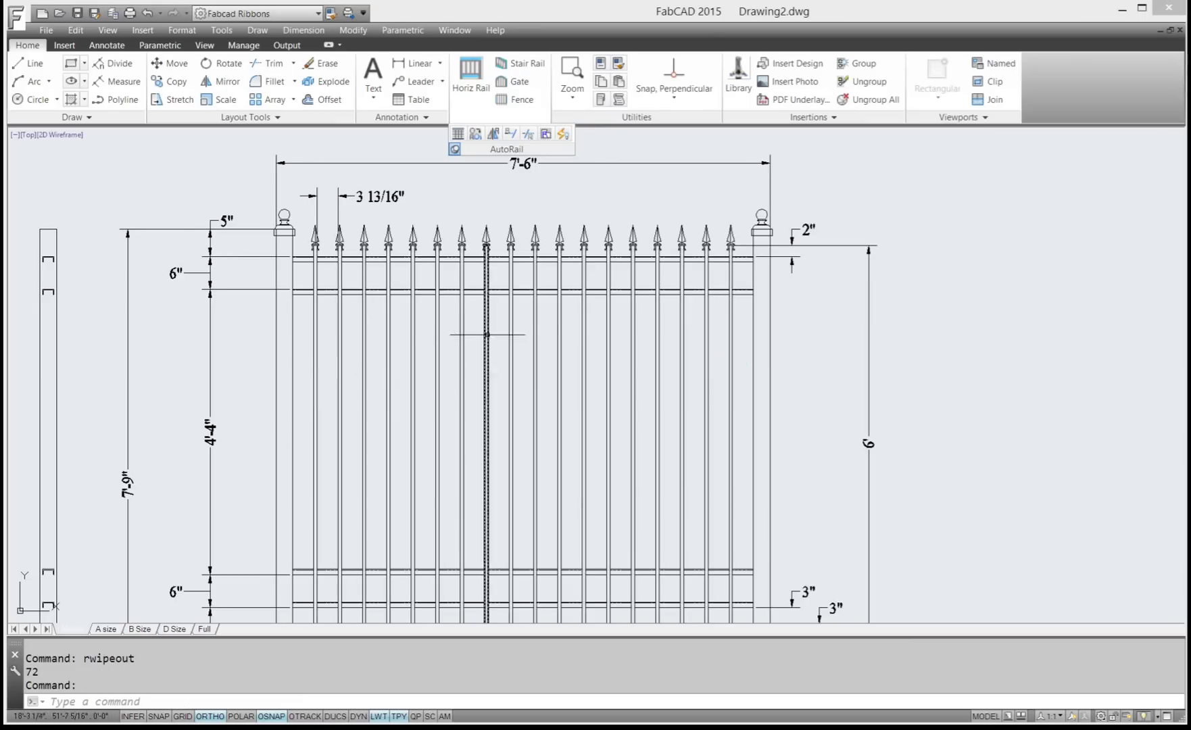
scroll(457, 337, down, 2)
scroll(499, 305, up, 6)
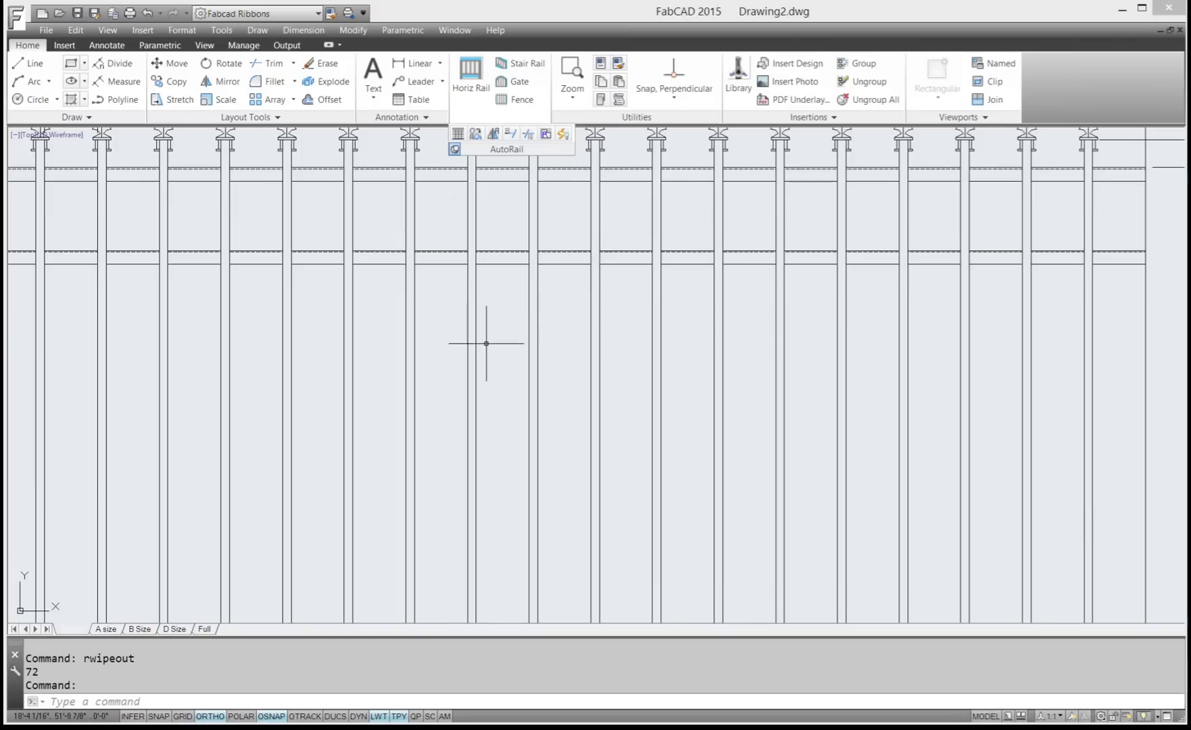
middle_drag(488, 338, 512, 463)
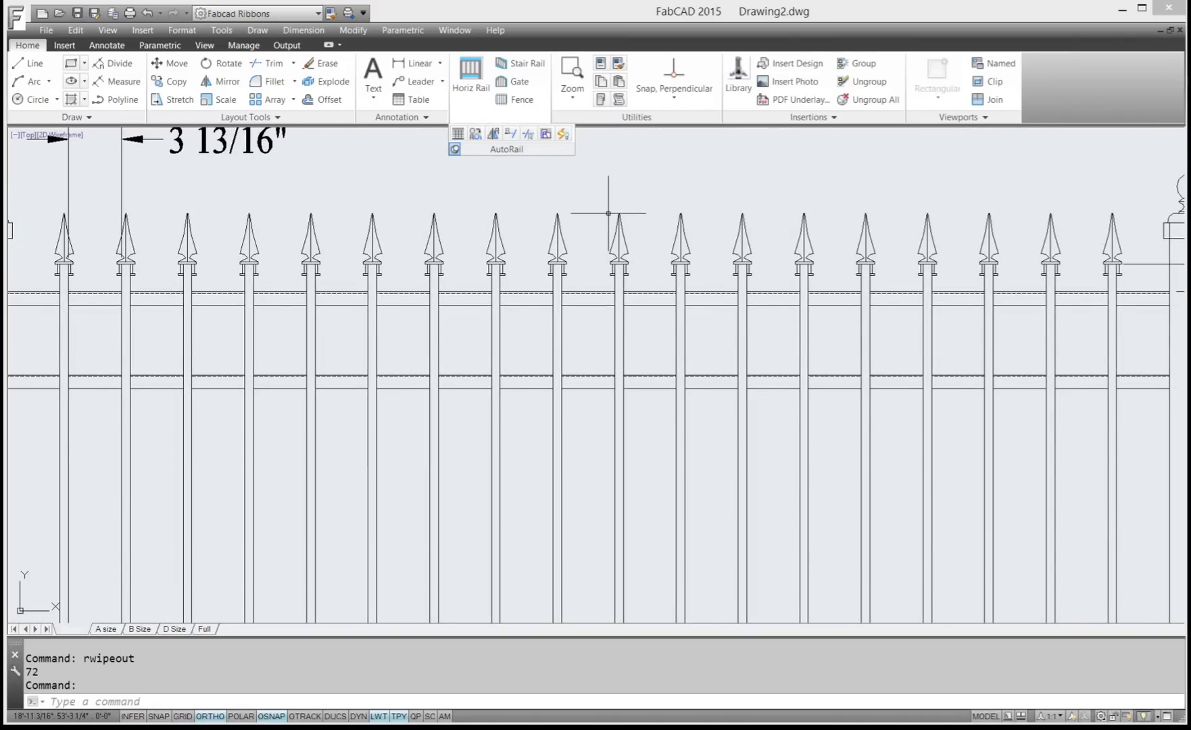
scroll(608, 212, down, 2)
scroll(625, 200, down, 2)
middle_drag(590, 244, 538, 294)
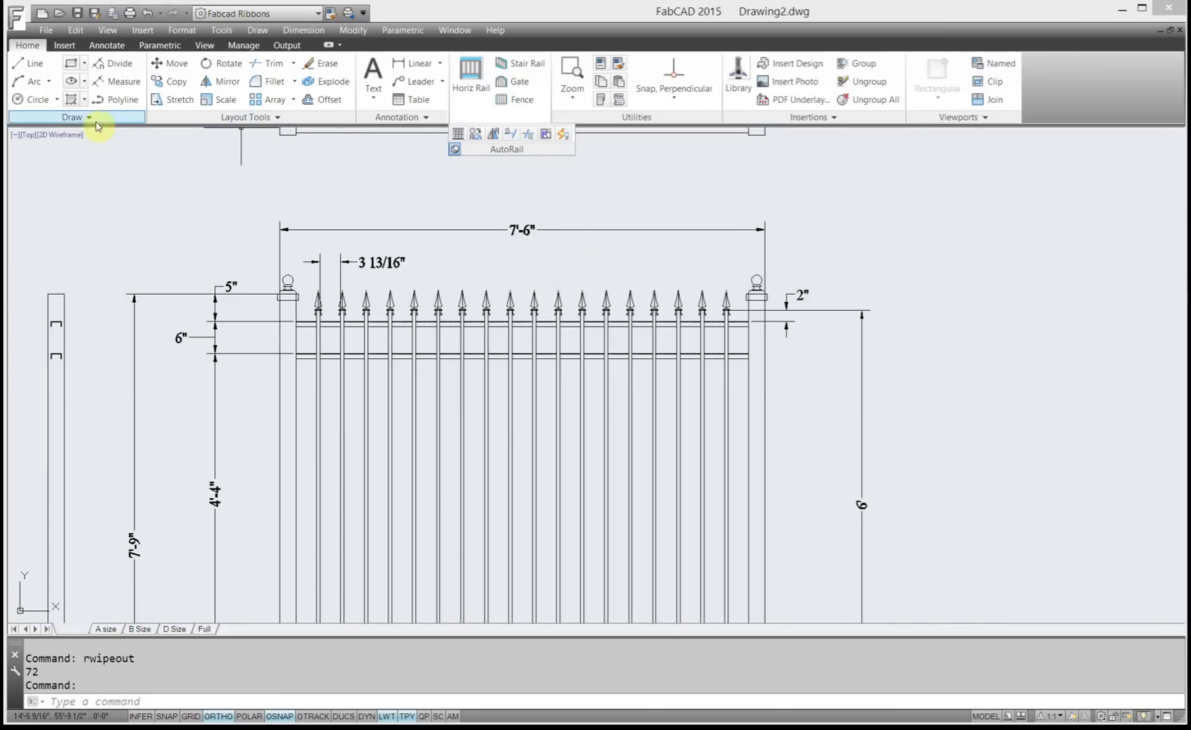
Use Draw Order to bring all 18 FENCE 2 spire tops to the front
click(277, 119)
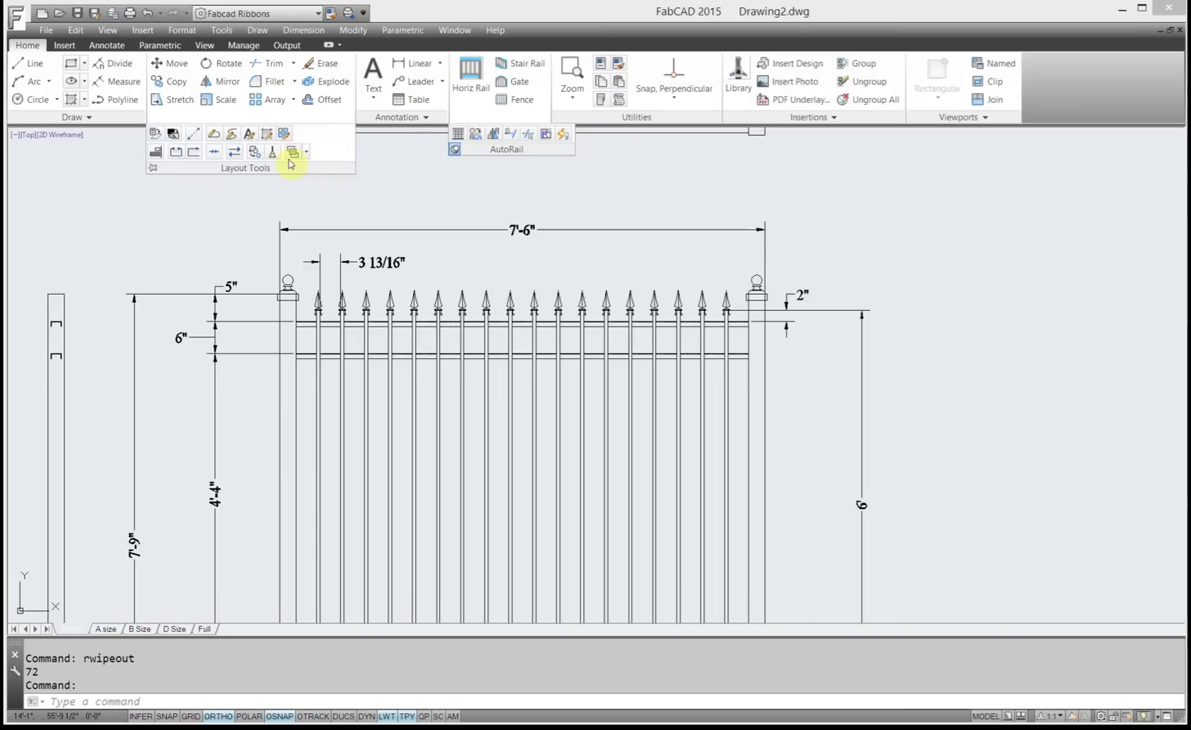
click(293, 152)
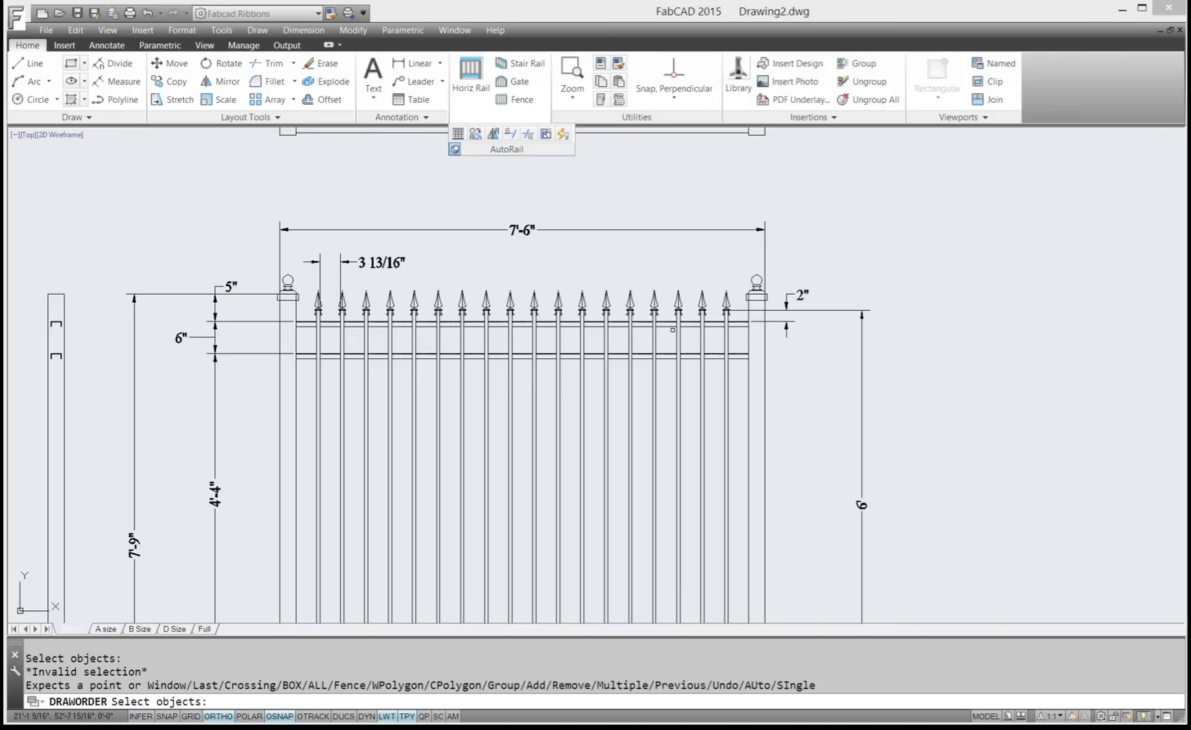
click(689, 283)
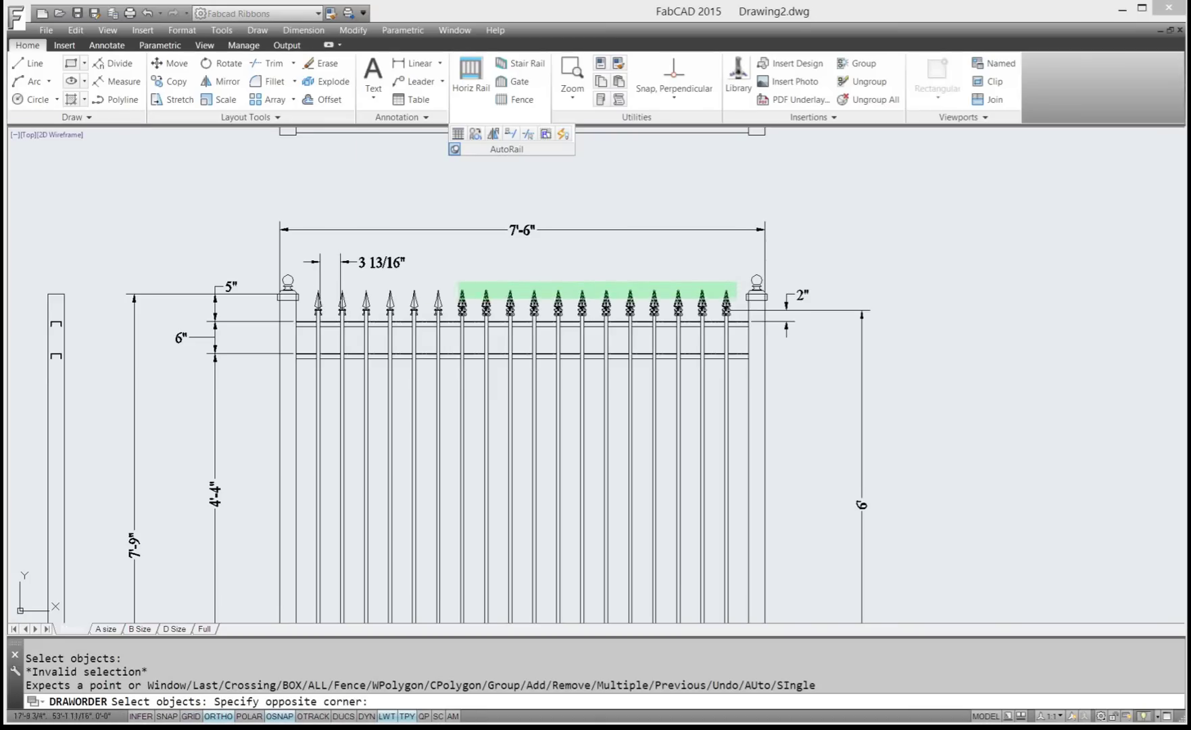
click(341, 299)
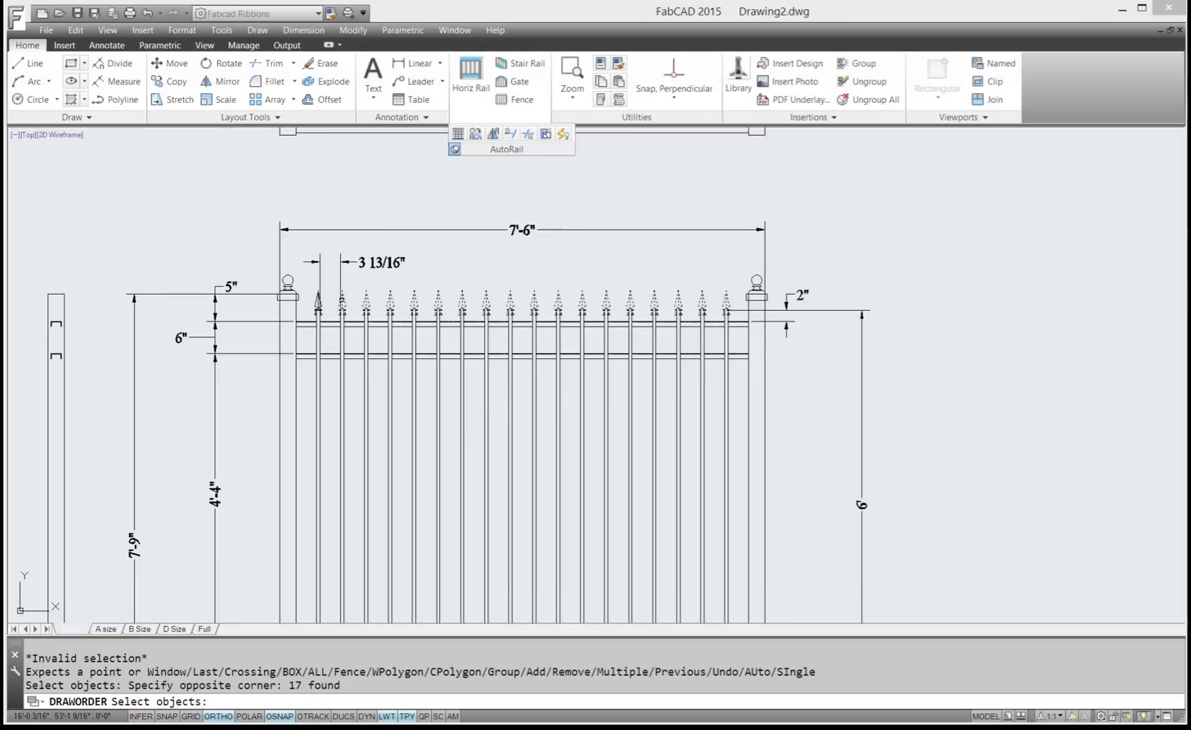
click(318, 304)
key(Return)
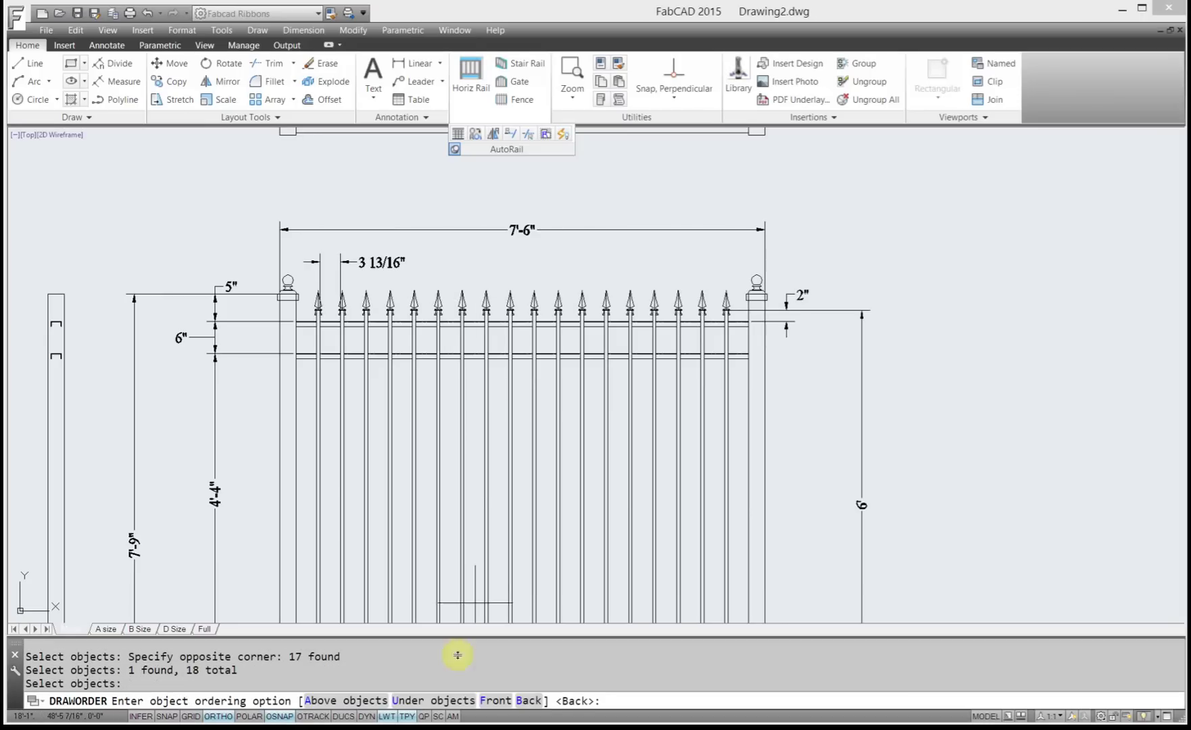
click(496, 701)
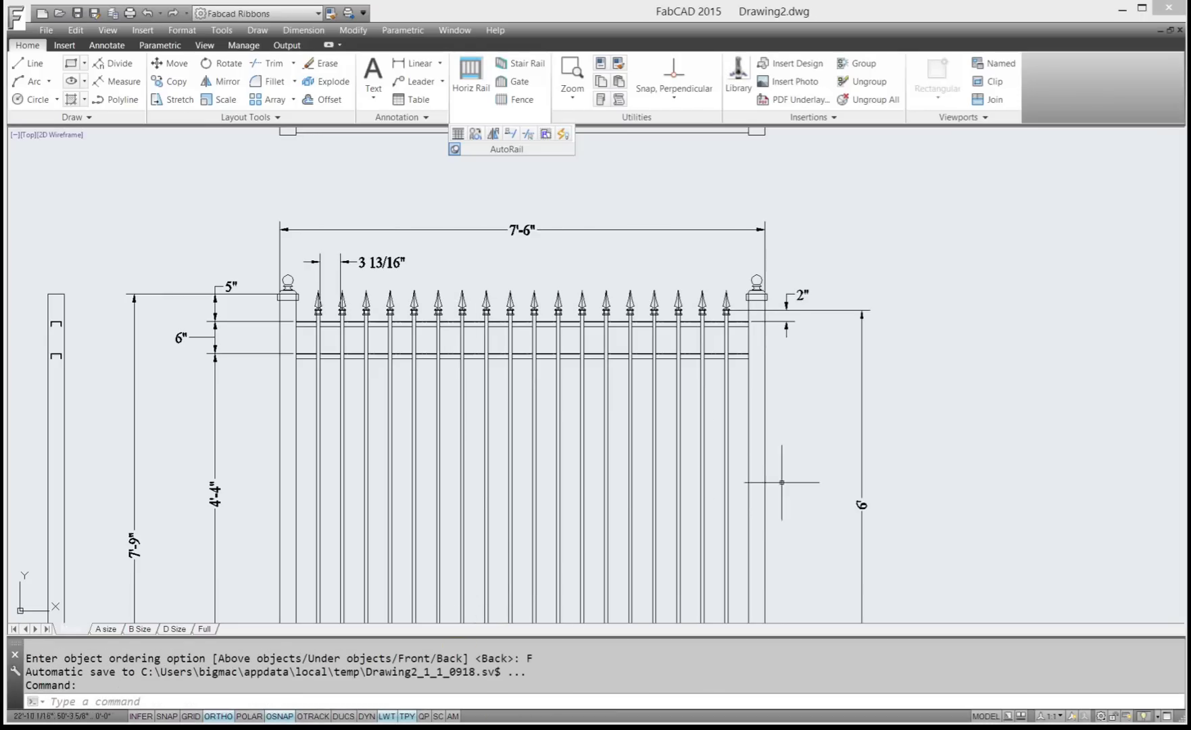
scroll(544, 340, down, 5)
scroll(535, 333, up, 9)
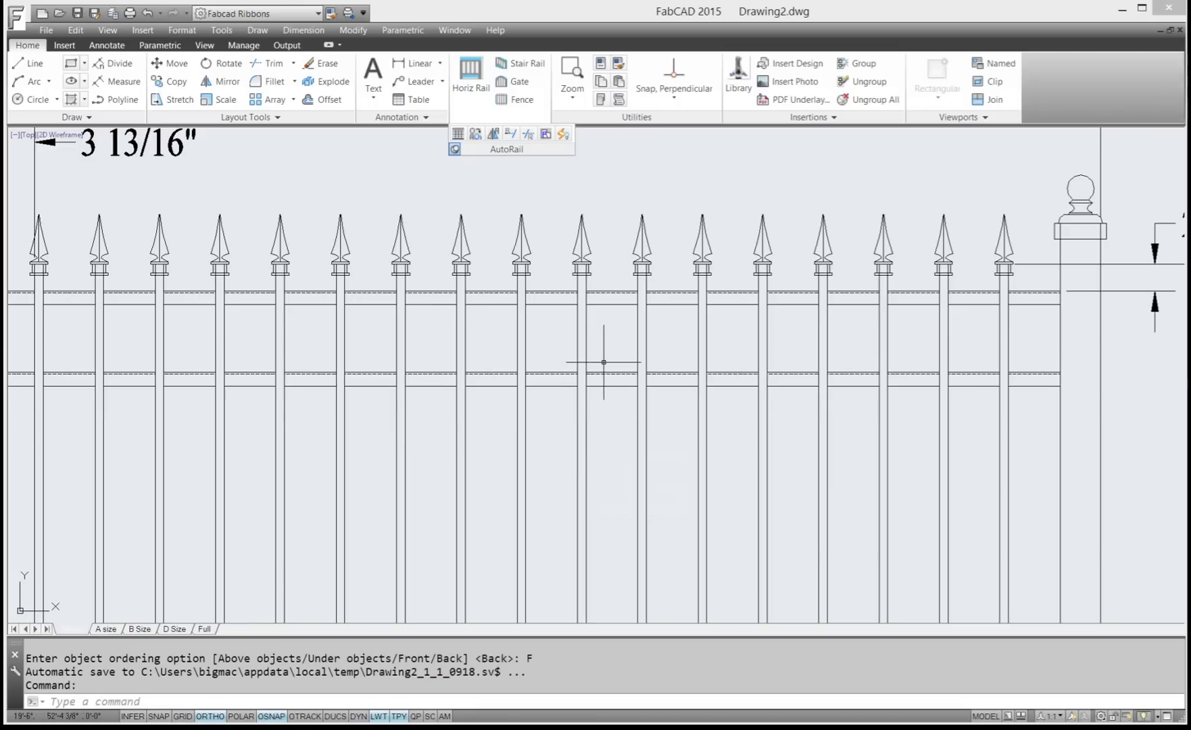
scroll(603, 362, down, 8)
scroll(591, 488, up, 5)
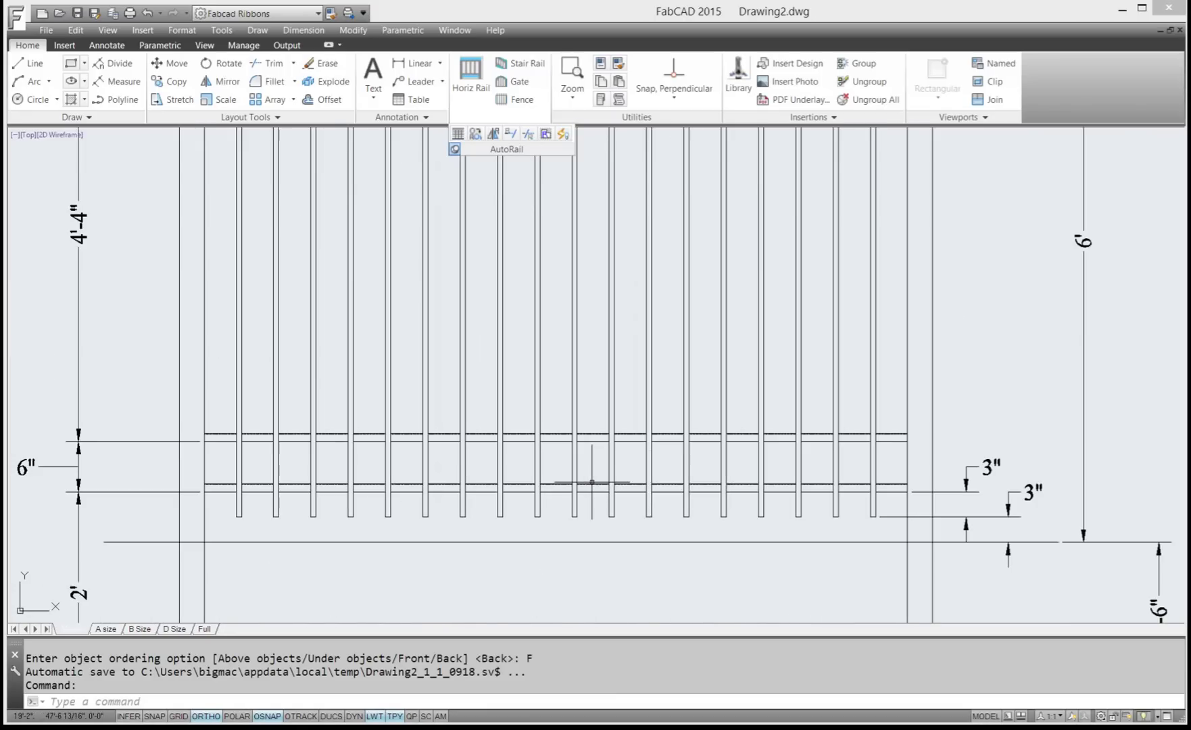
scroll(609, 518, up, 2)
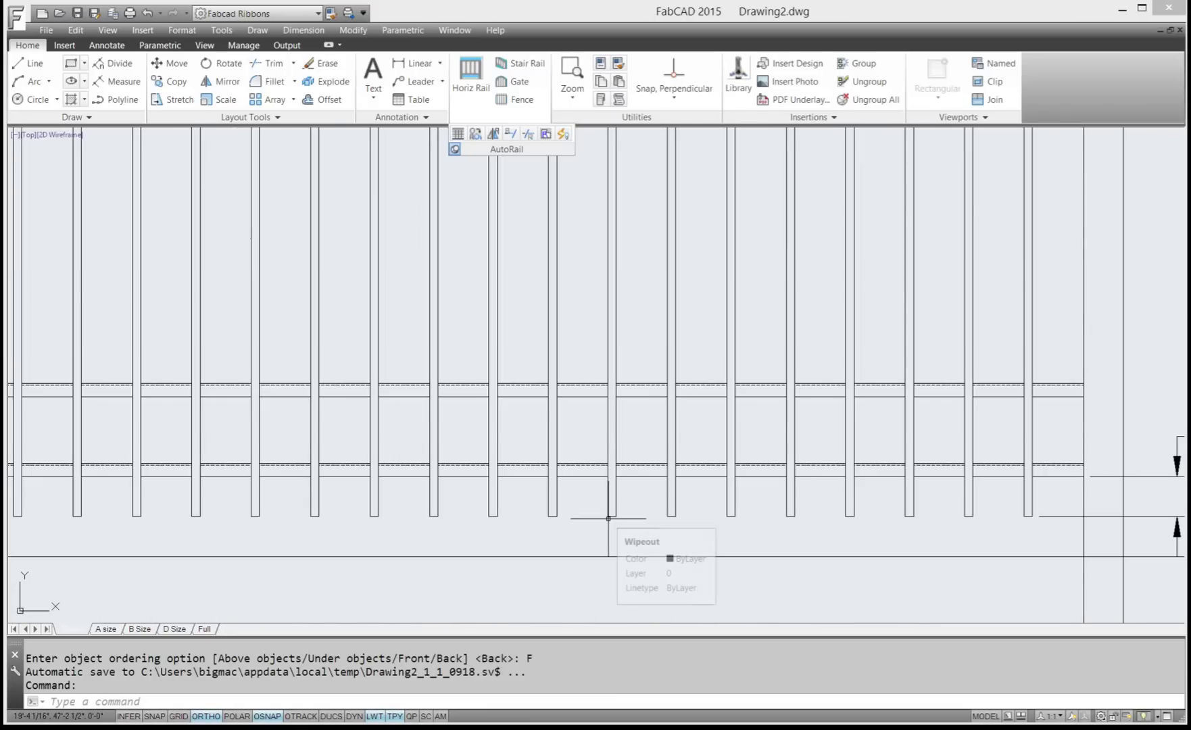
scroll(608, 519, down, 6)
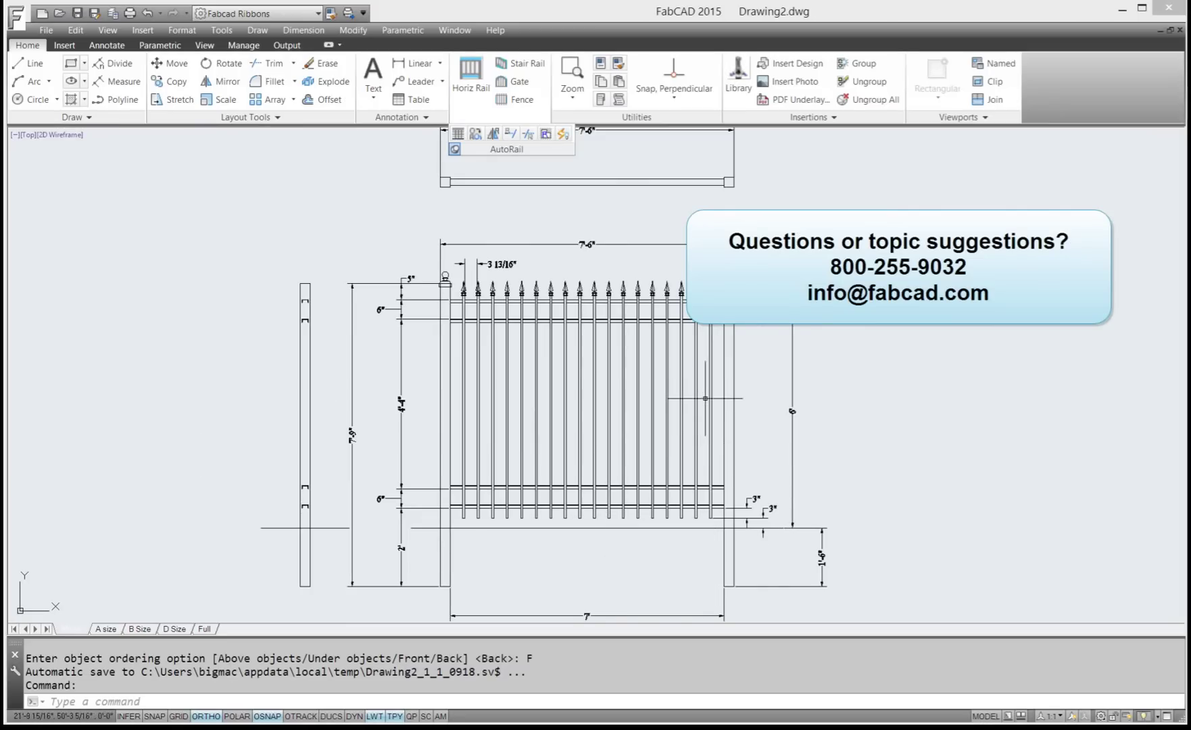
mouse_move(704, 397)
middle_down()
mouse_move(659, 372)
mouse_move(603, 366)
middle_up()
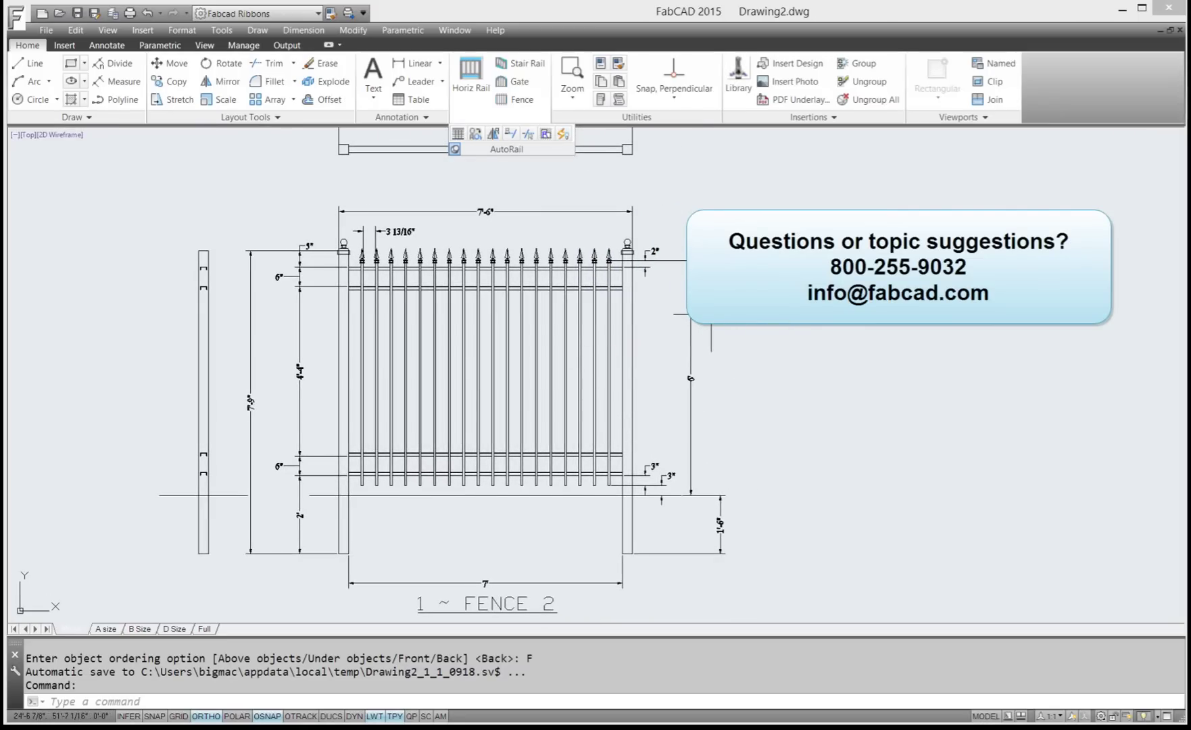